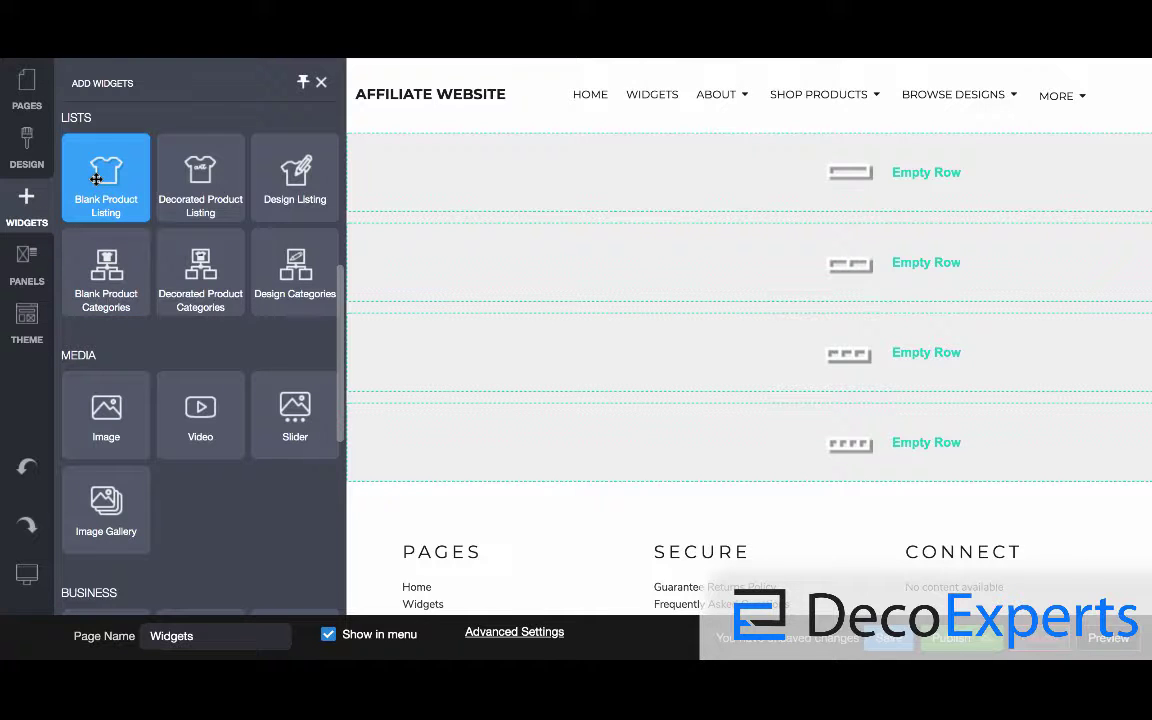
# - Add a Blank Product Listing widget to the first empty row and set it to show 20 products per page
pyautogui.moveTo(96, 178); pyautogui.dragTo(422, 172)
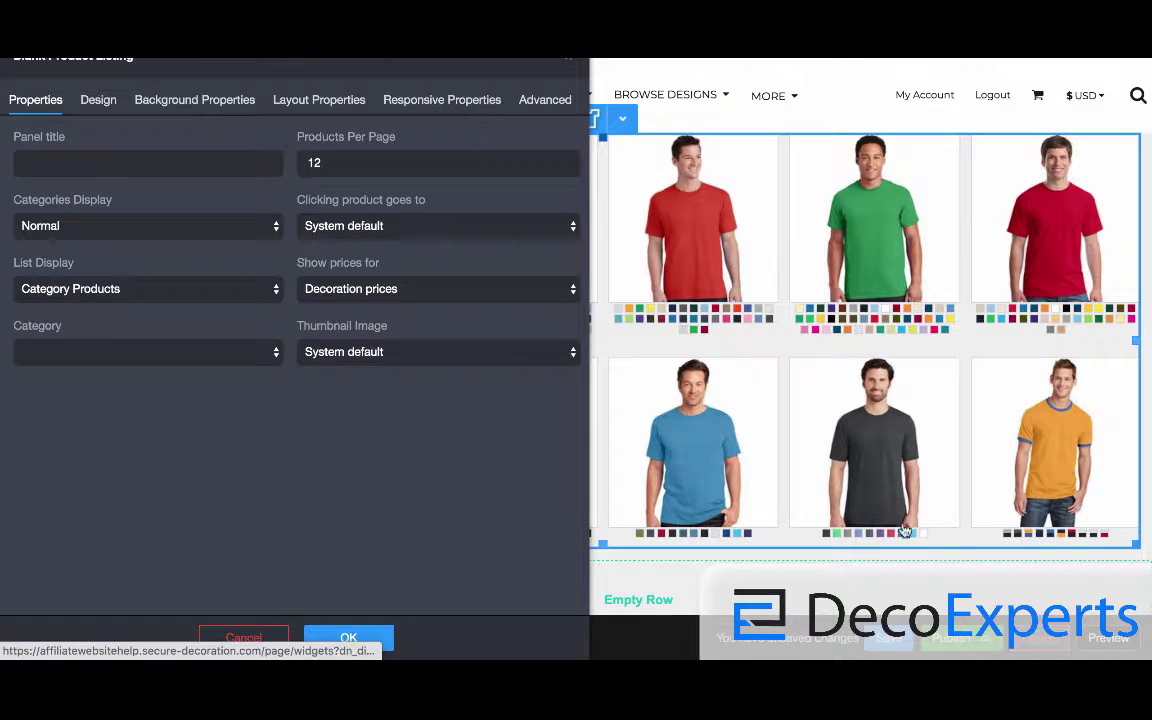
pyautogui.doubleClick(326, 164)
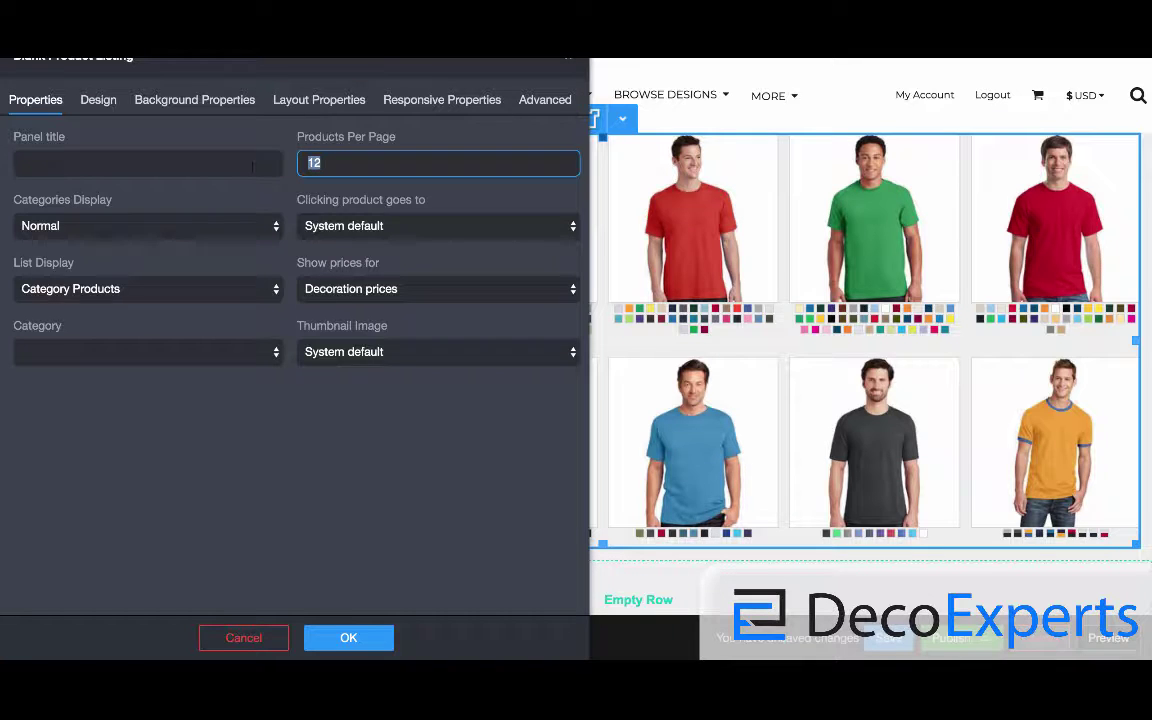
pyautogui.write('20')
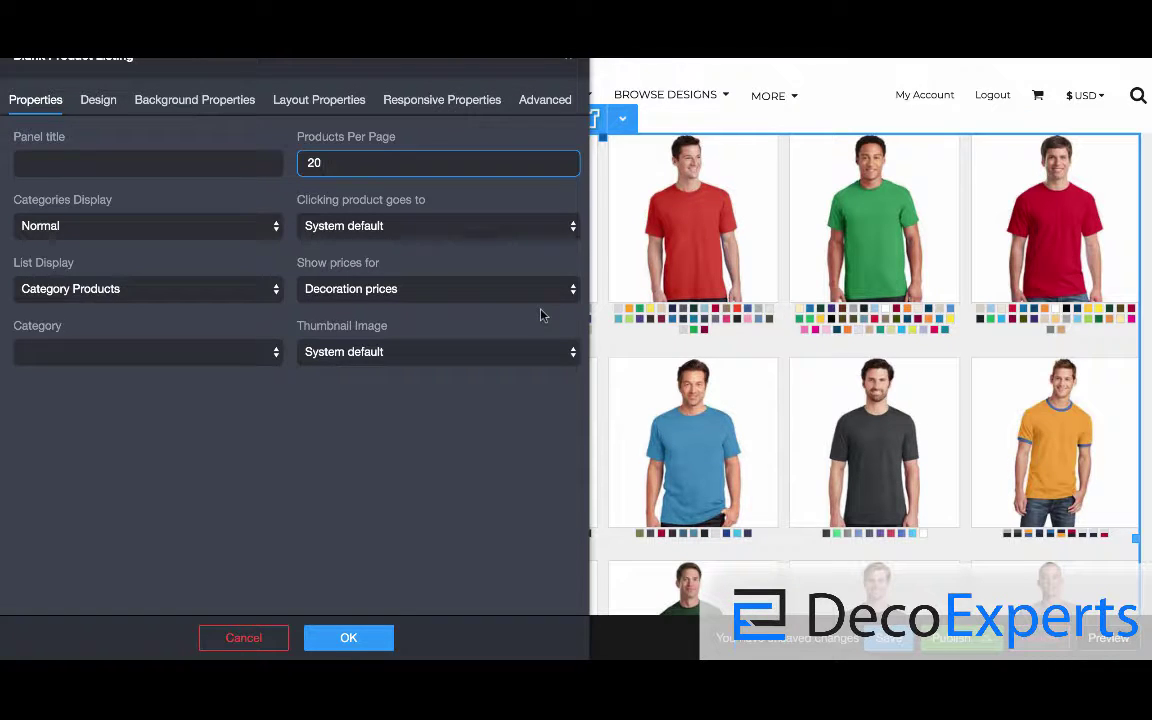
# - Review the available choices for where clicking a product leads and for the thumbnail image
pyautogui.click(407, 233)
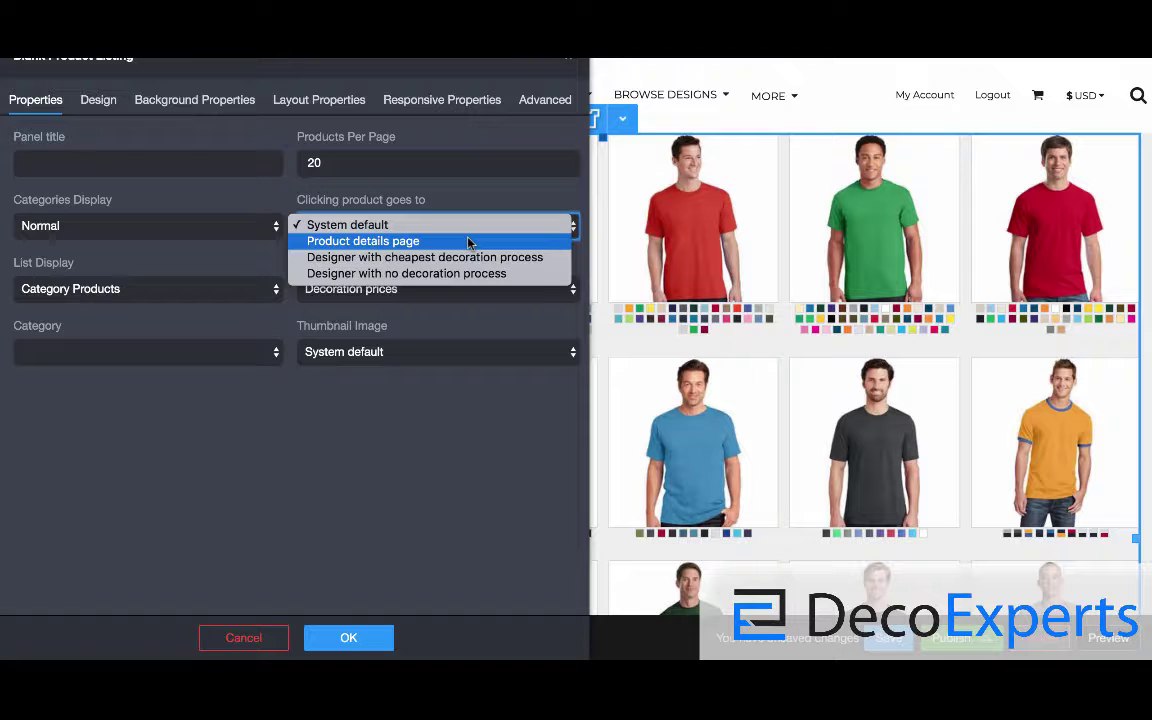
pyautogui.click(427, 403)
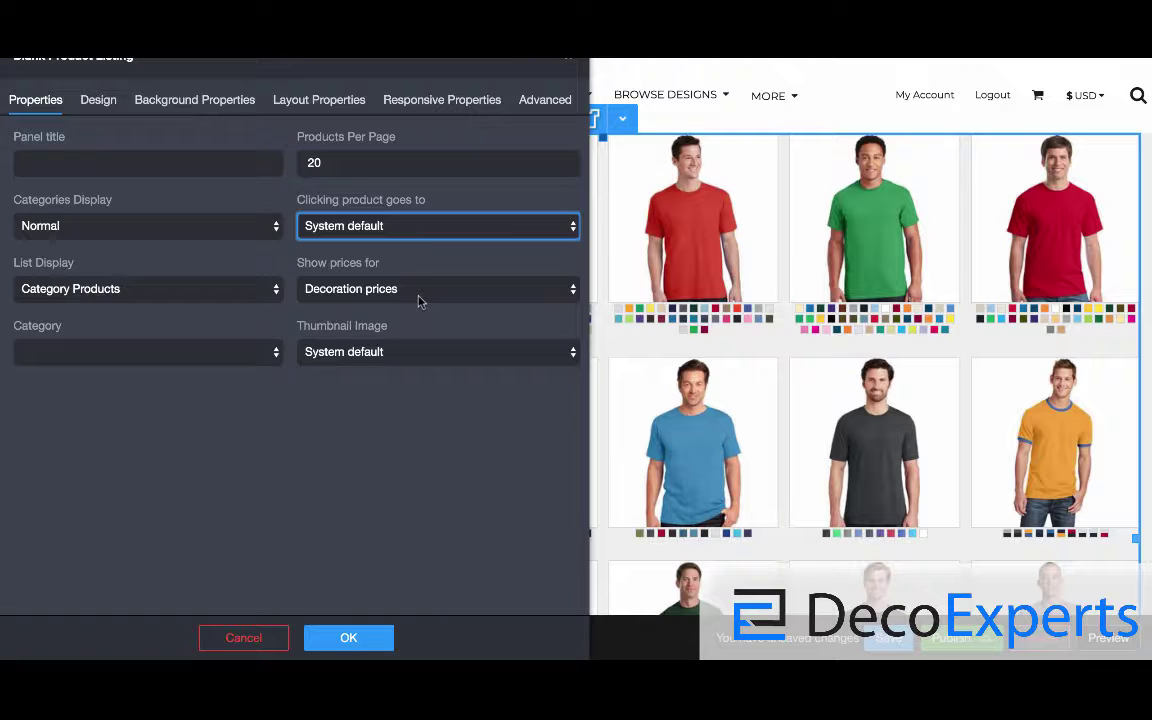
pyautogui.click(472, 358)
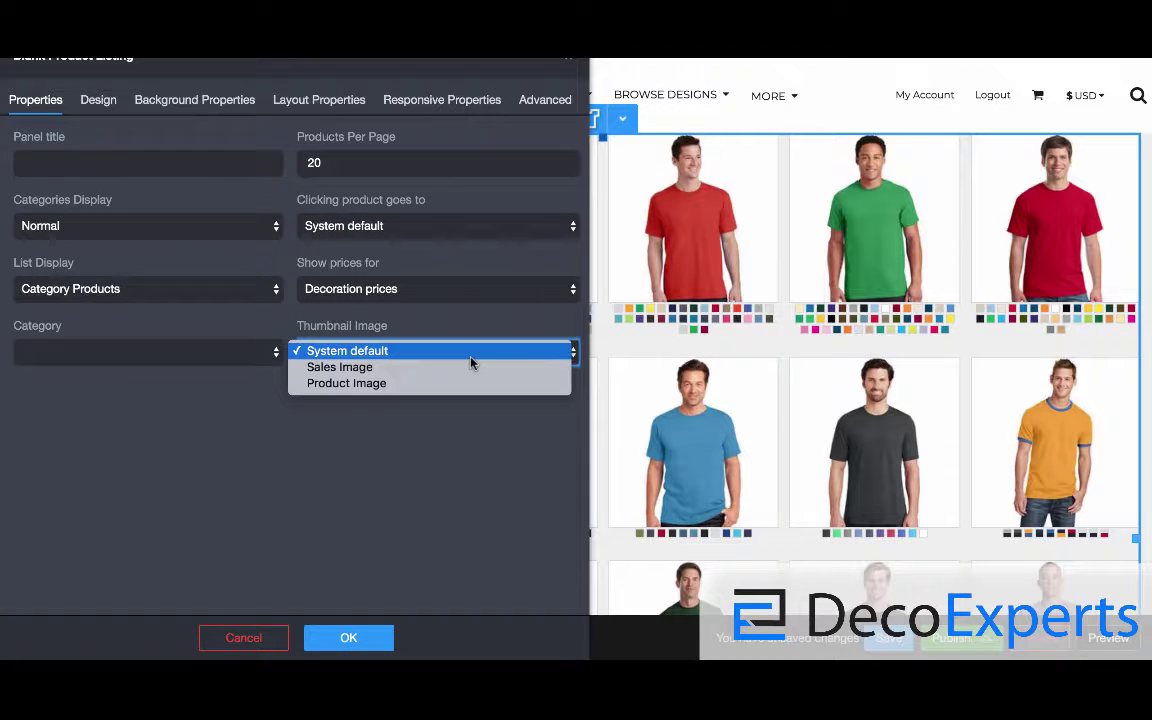
pyautogui.click(126, 450)
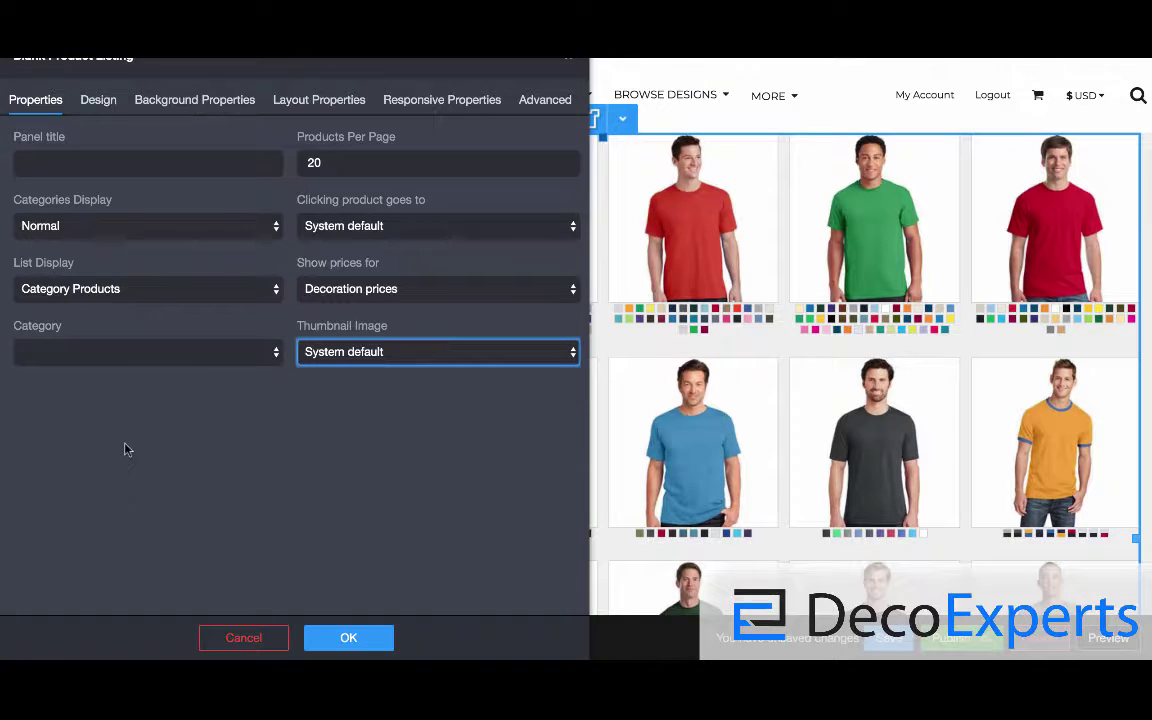
# - Set the listing's category to Customizable Products > Apparel Printing and switch the categories display to Display Categories as Tabs
pyautogui.click(208, 365)
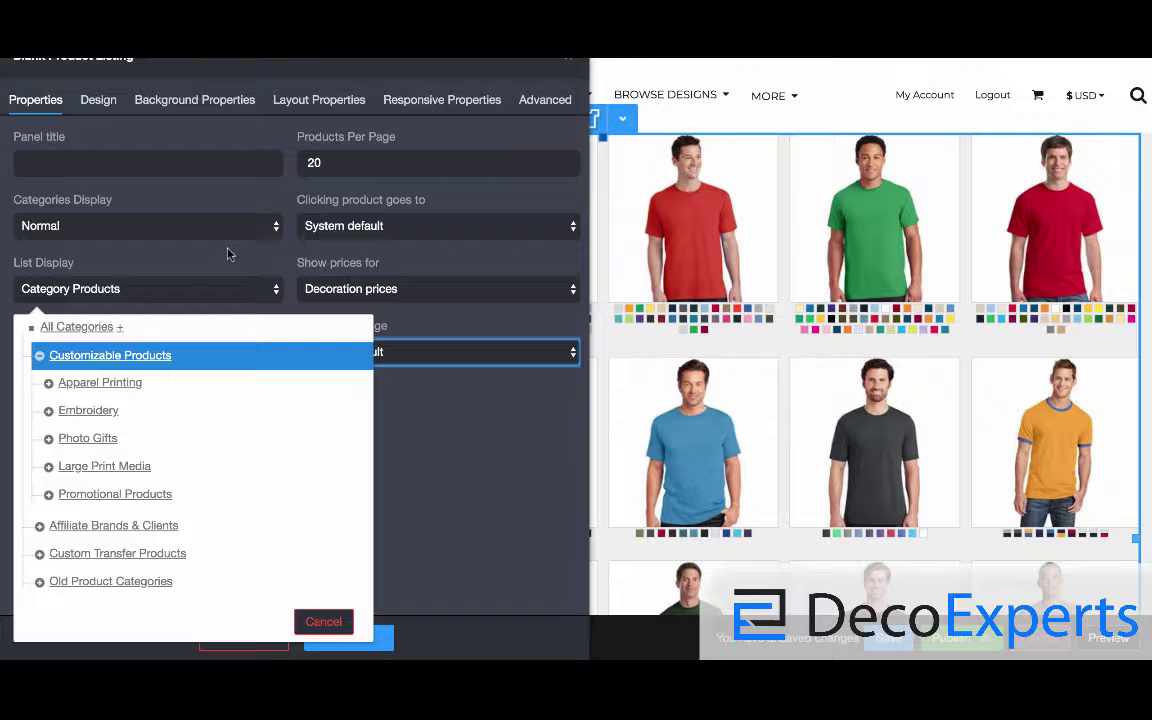
pyautogui.click(116, 384)
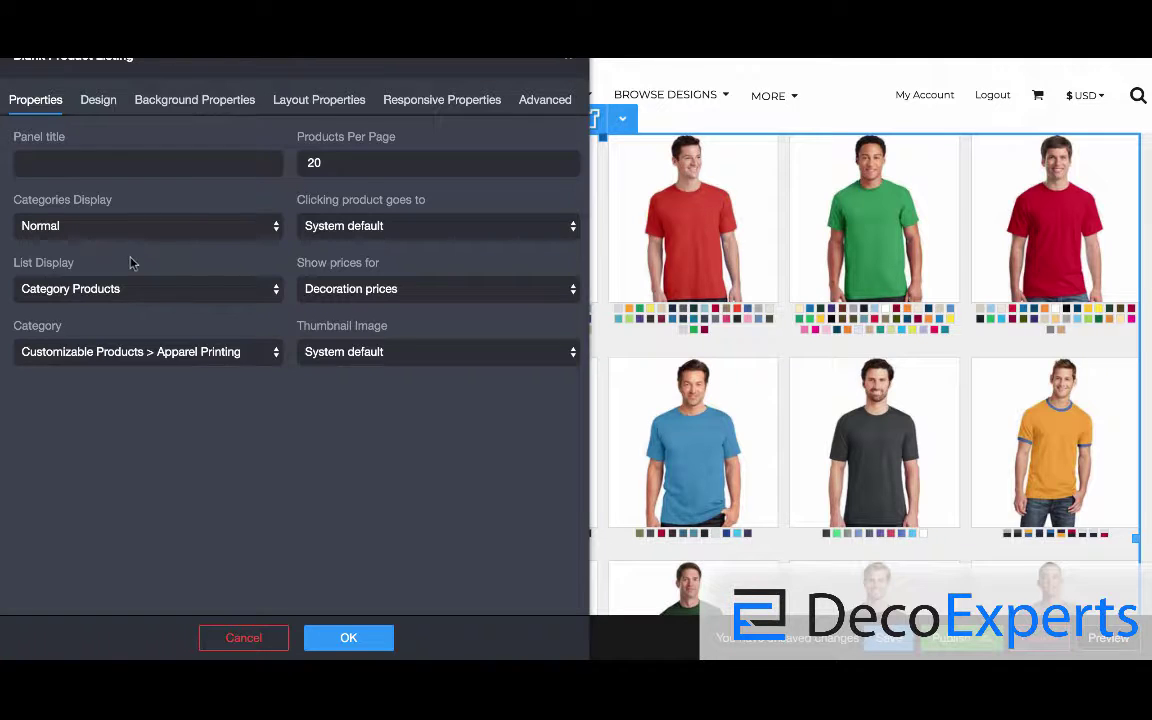
pyautogui.click(84, 228)
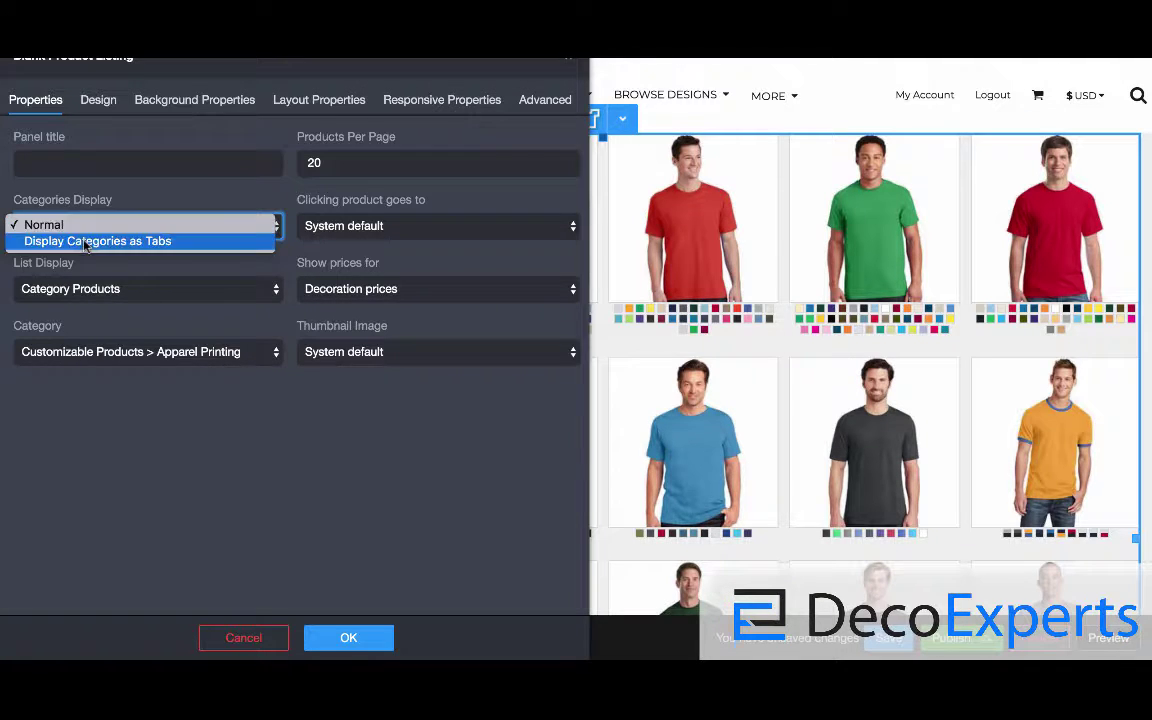
pyautogui.click(87, 245)
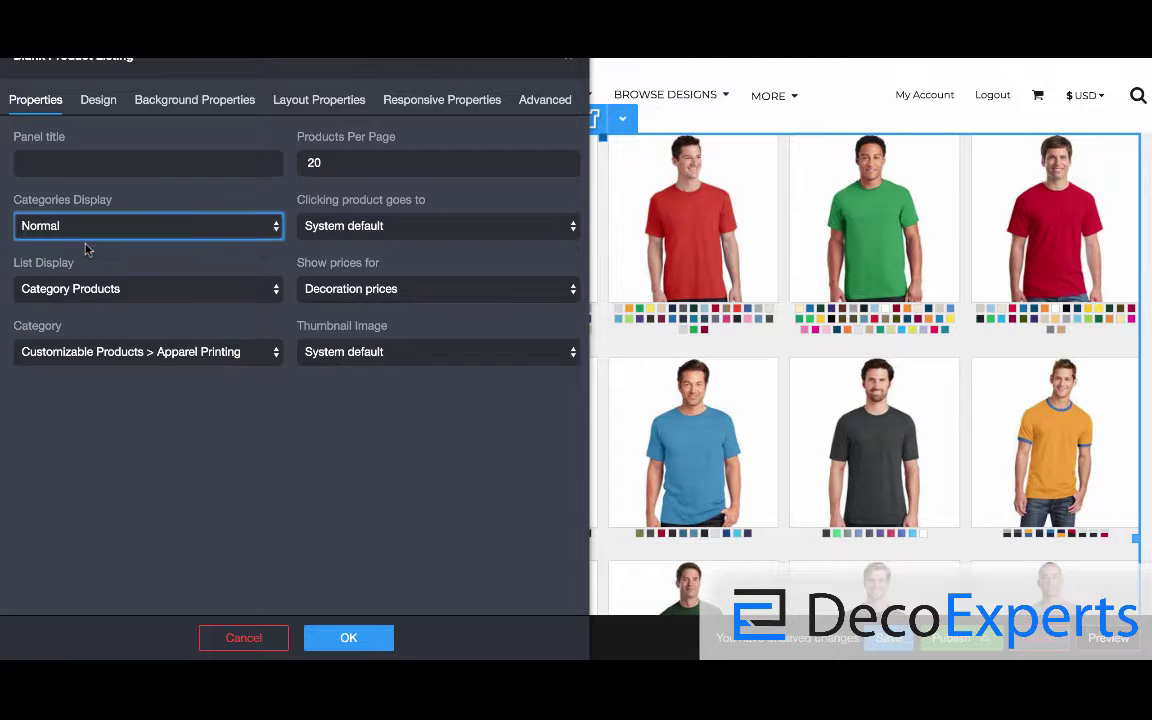
# - Examine the settings offered for an additional category tab, and leave without adding one
pyautogui.moveTo(326, 57); pyautogui.dragTo(780, 216)
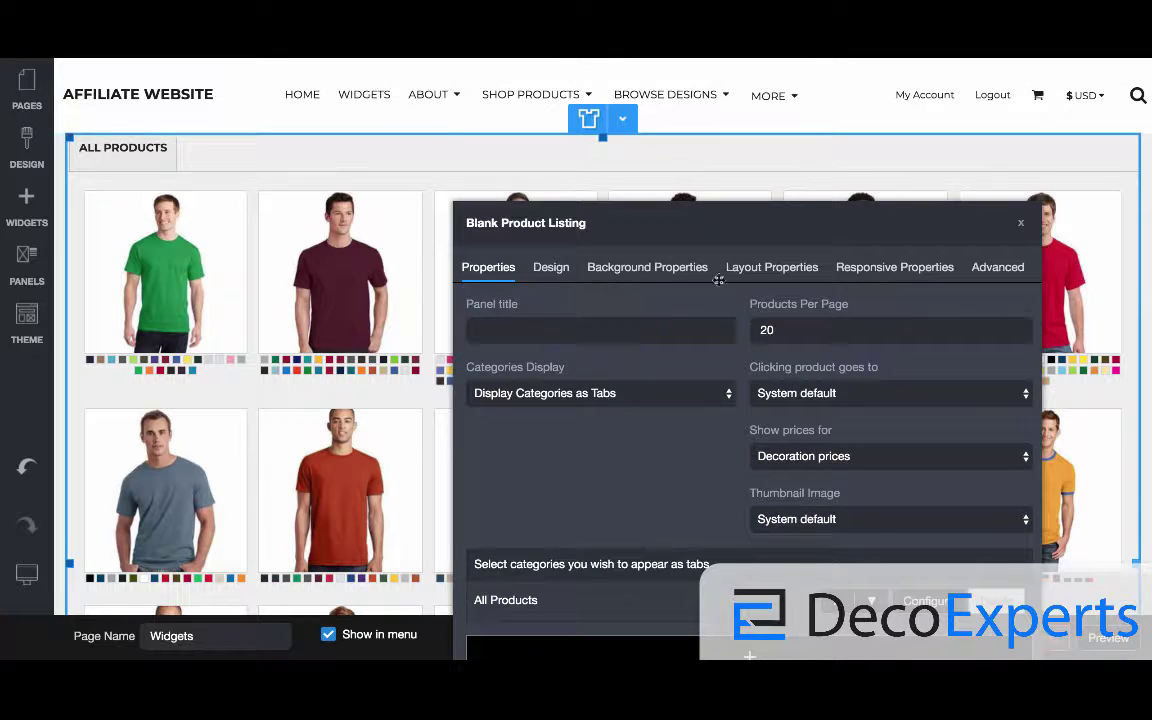
pyautogui.moveTo(726, 222); pyautogui.dragTo(708, 0)
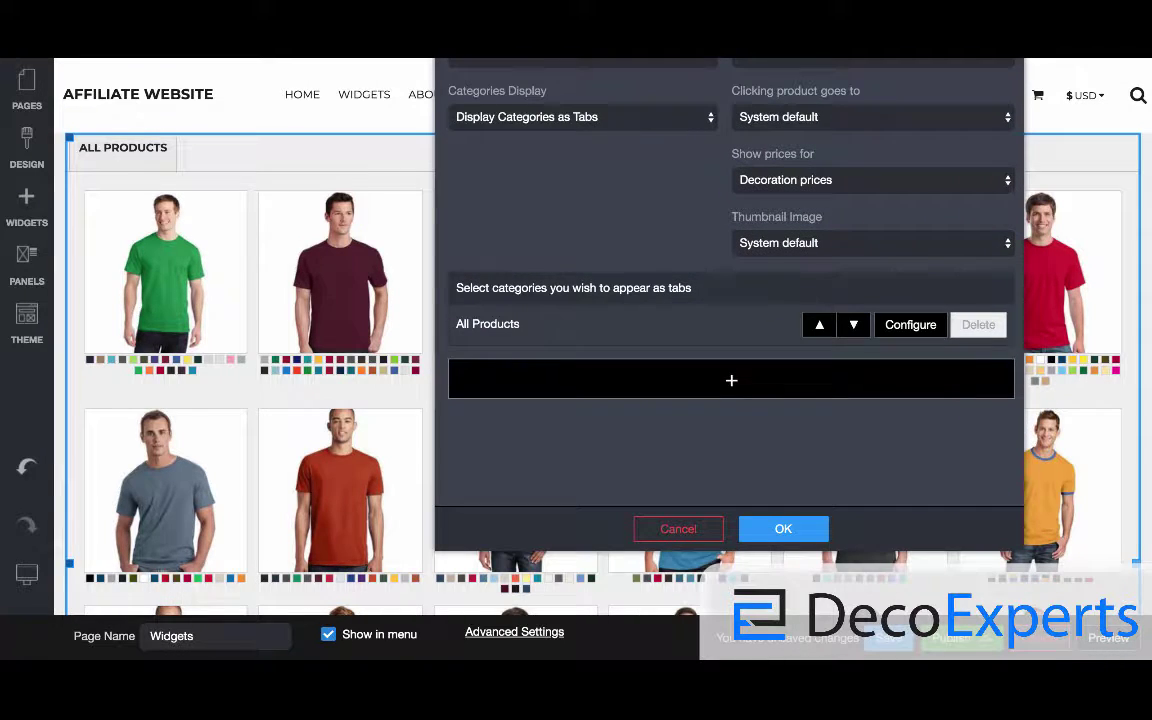
pyautogui.click(730, 385)
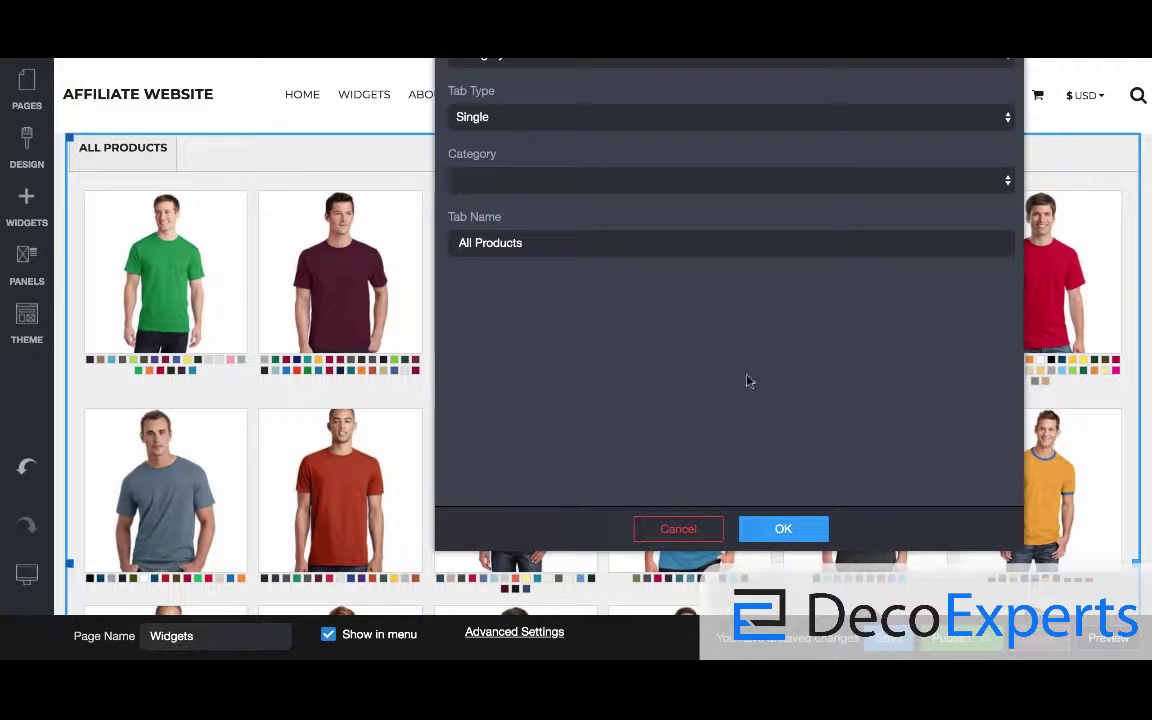
pyautogui.click(690, 532)
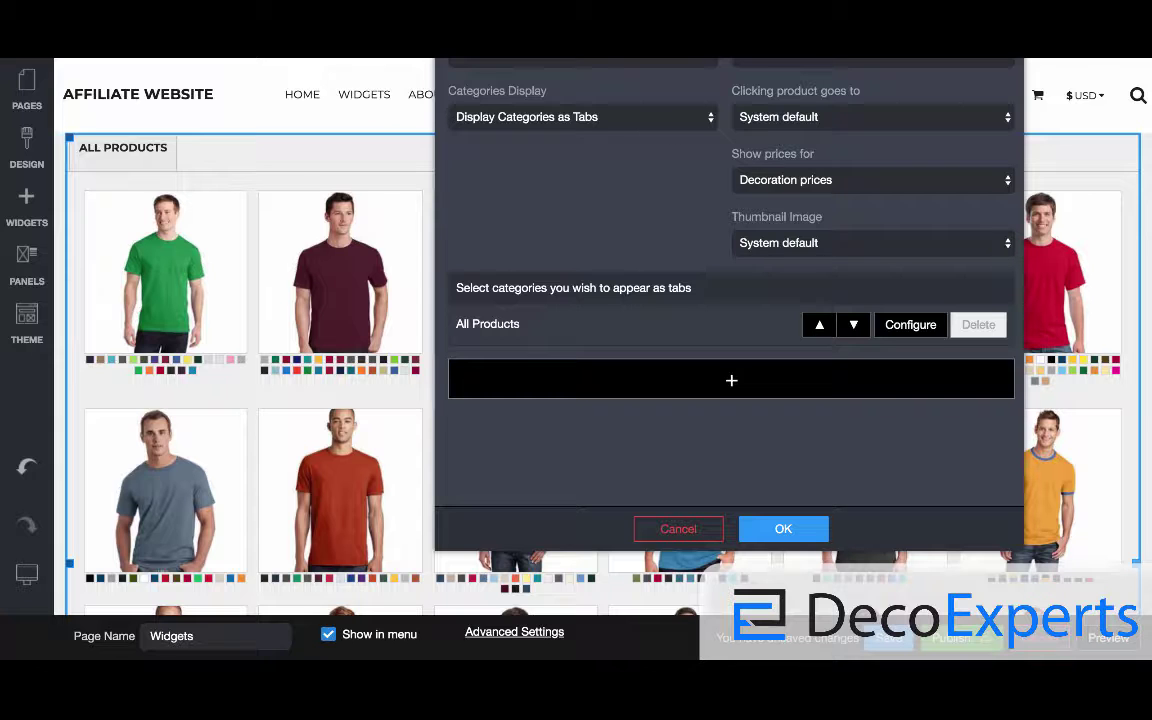
# - Return the listing's categories display to Normal and apply the widget settings
pyautogui.click(546, 127)
pyautogui.click(571, 100)
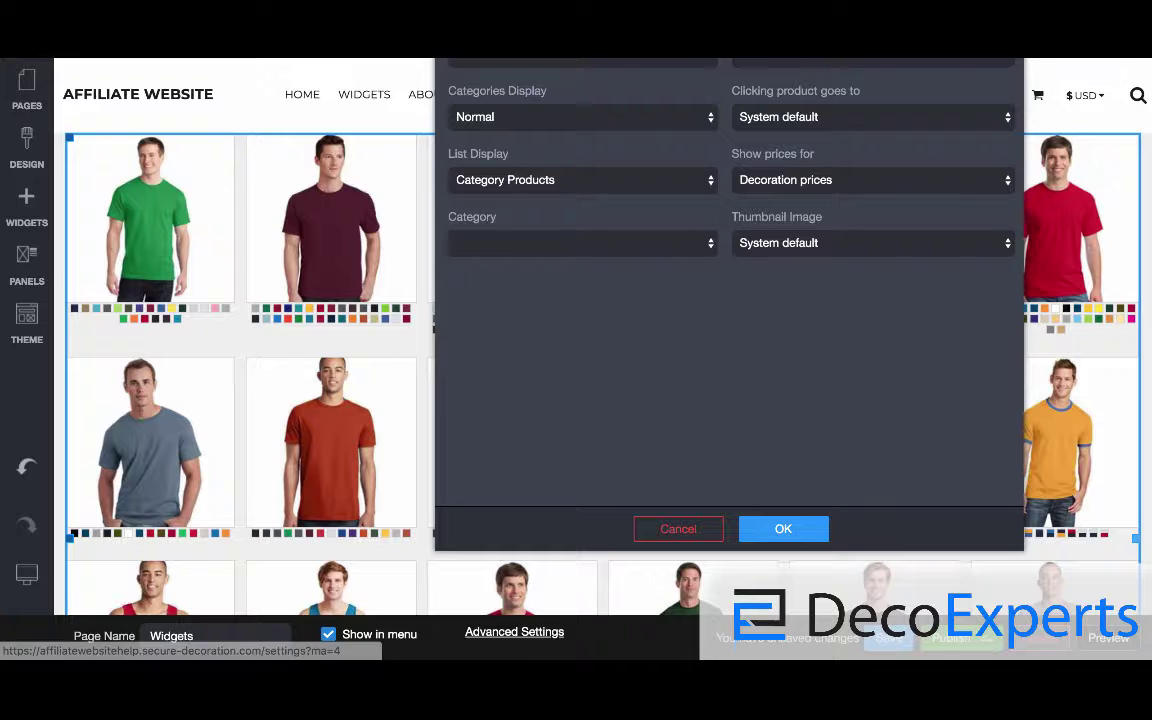
pyautogui.moveTo(733, 88); pyautogui.dragTo(912, 135)
pyautogui.click(785, 530)
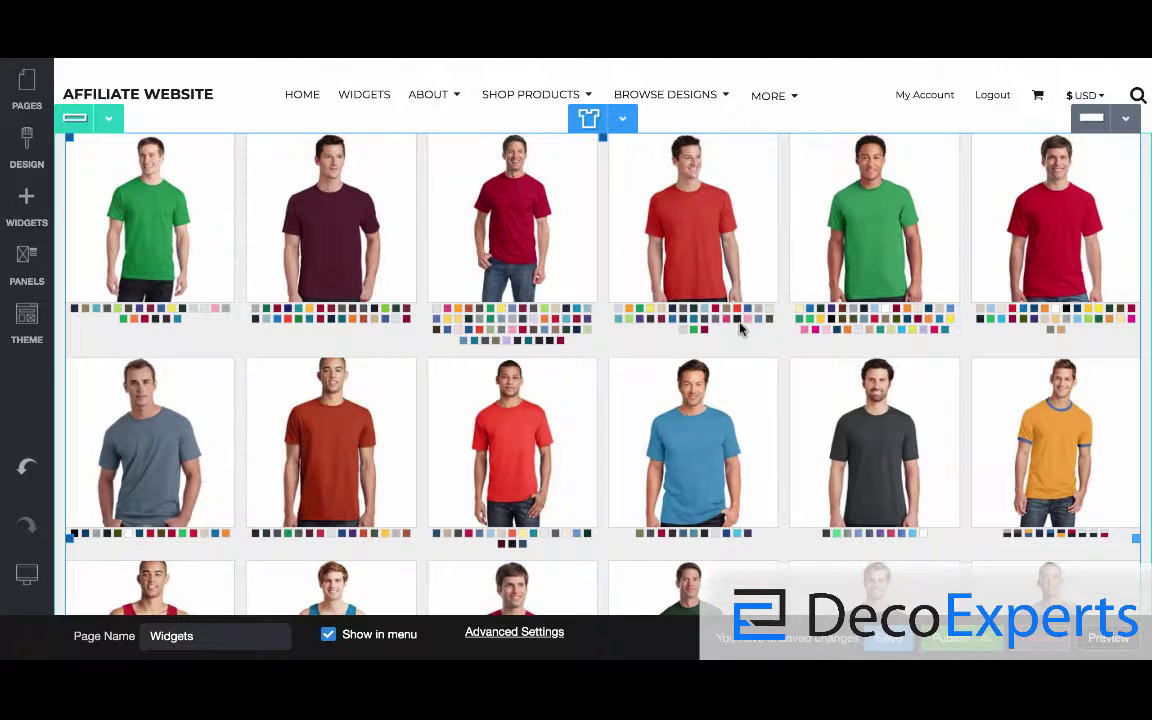
# - Narrow the product listing within its row and set its alignment to Center in the layout properties
pyautogui.moveTo(1138, 549)
pyautogui.mouseDown()
pyautogui.moveTo(1121, 535)
pyautogui.moveTo(828, 476)
pyautogui.moveTo(928, 468)
pyautogui.moveTo(1046, 542)
pyautogui.moveTo(874, 450)
pyautogui.mouseUp()
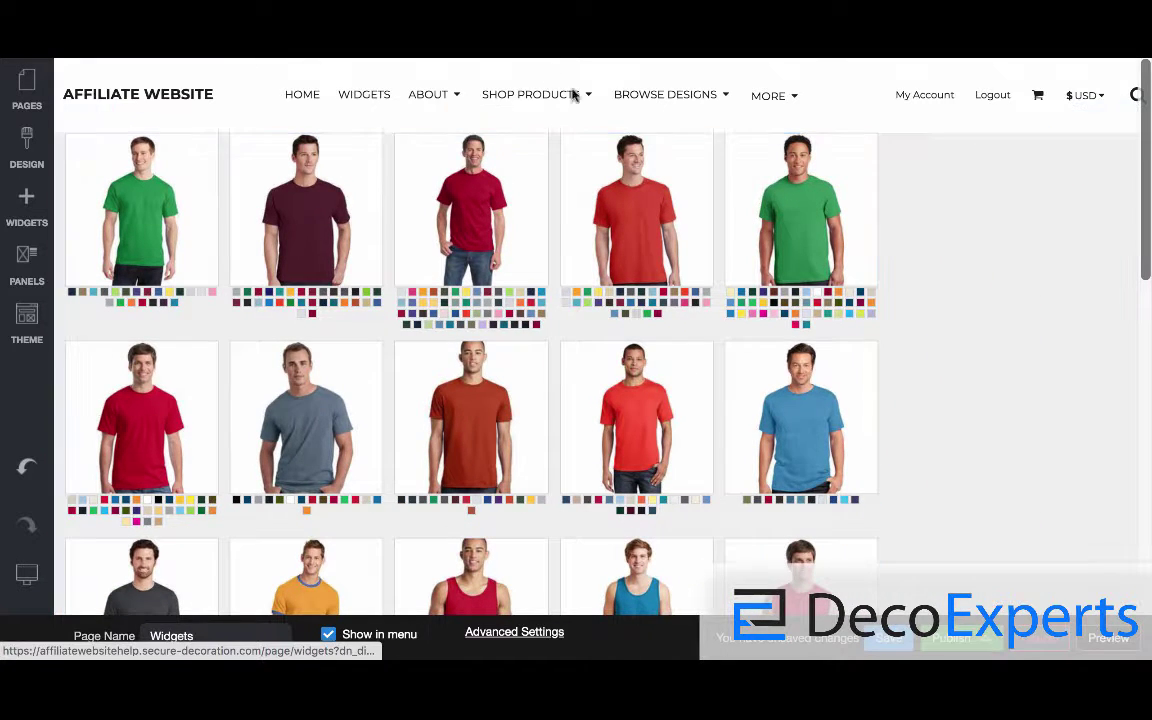
pyautogui.click(491, 120)
pyautogui.click(495, 149)
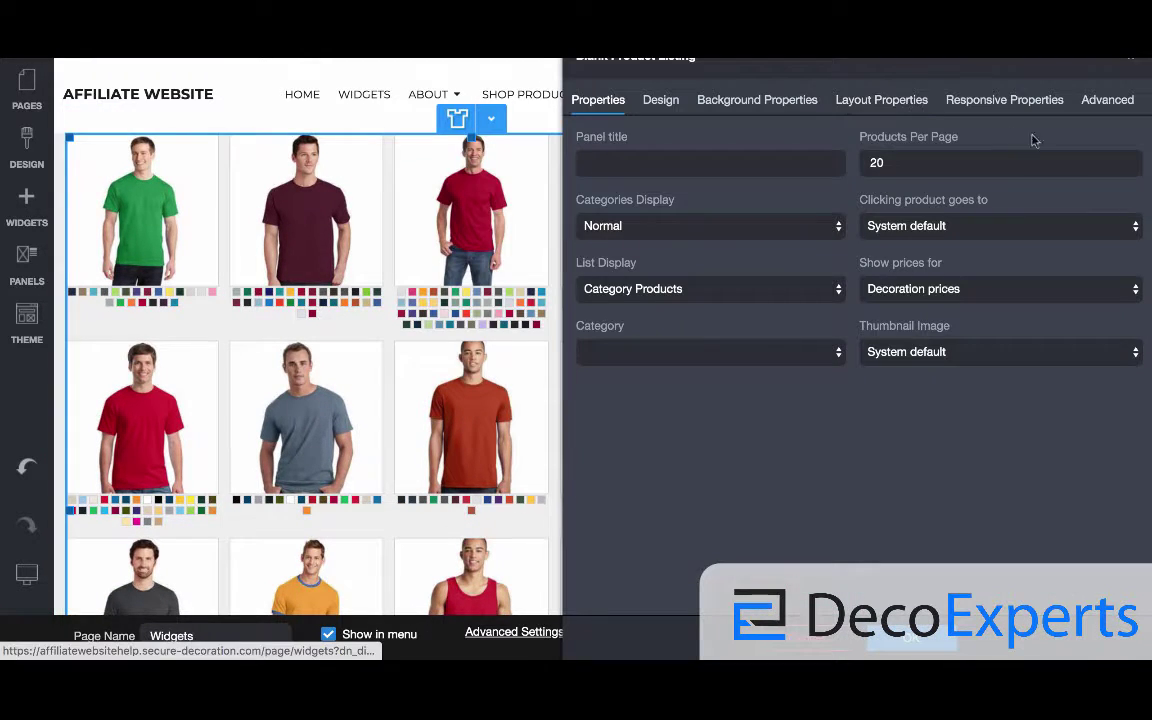
pyautogui.click(889, 104)
pyautogui.click(630, 198)
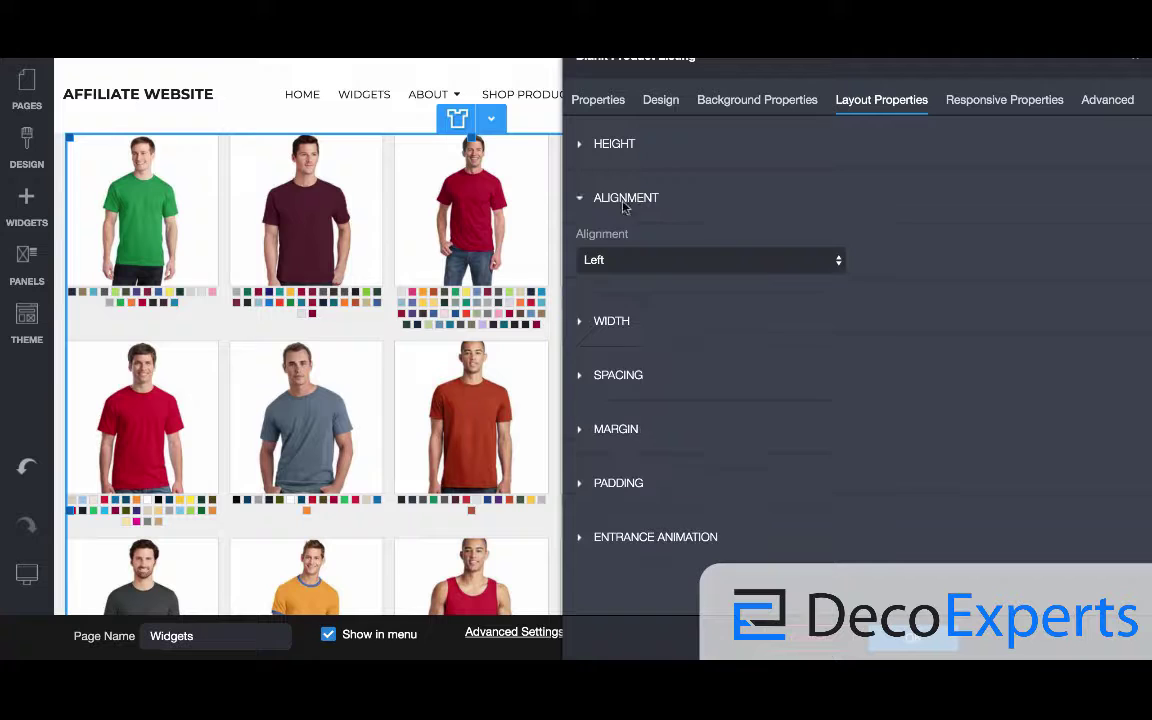
pyautogui.click(610, 260)
pyautogui.click(603, 275)
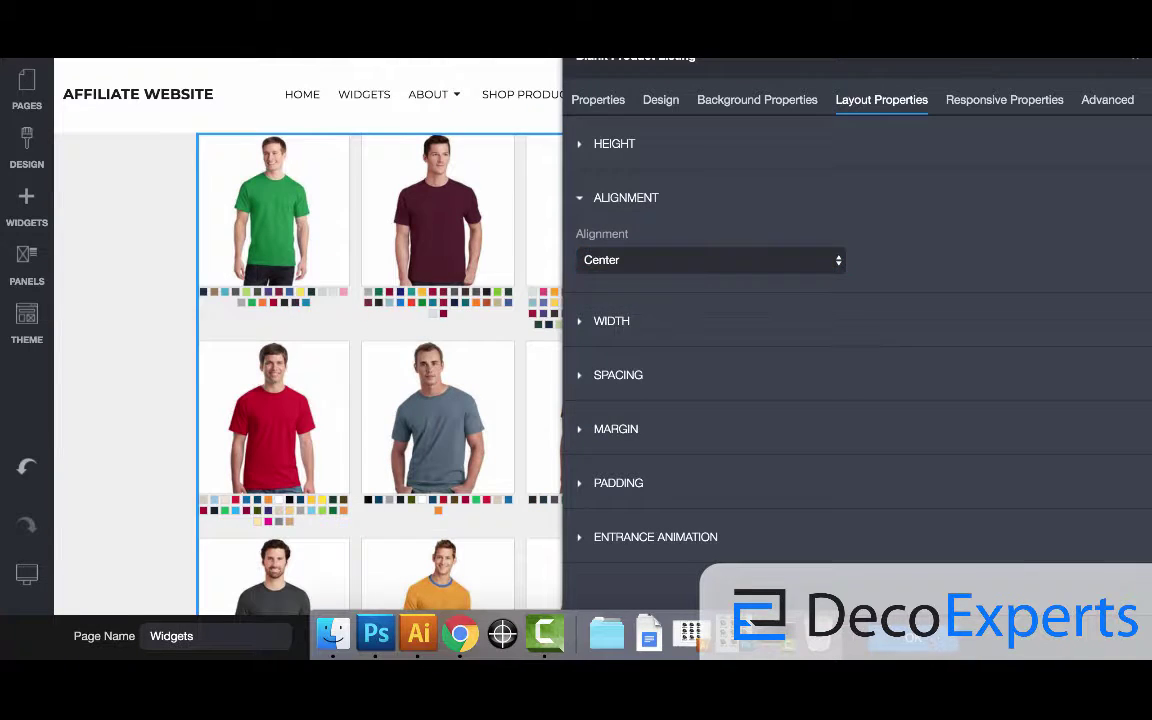
pyautogui.click(912, 636)
# - Adjust the width of the centered product listing so that six products fit in each row
pyautogui.moveTo(1004, 510); pyautogui.dragTo(1118, 519)
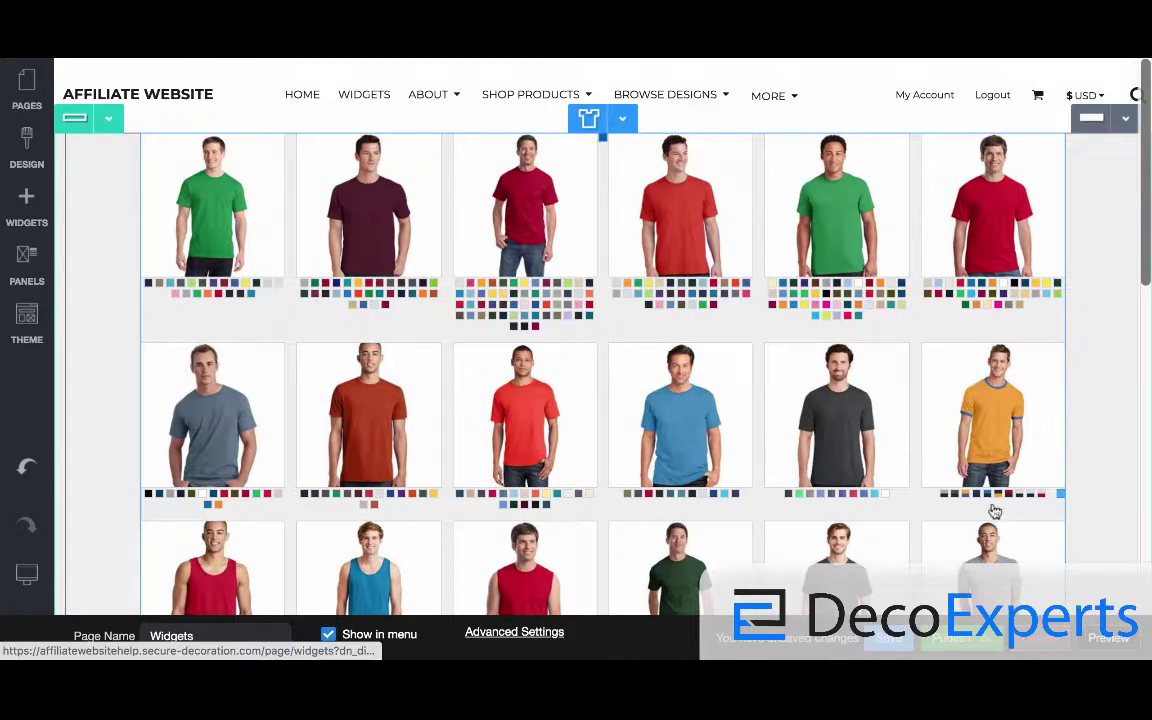
pyautogui.moveTo(1063, 490); pyautogui.dragTo(1018, 481)
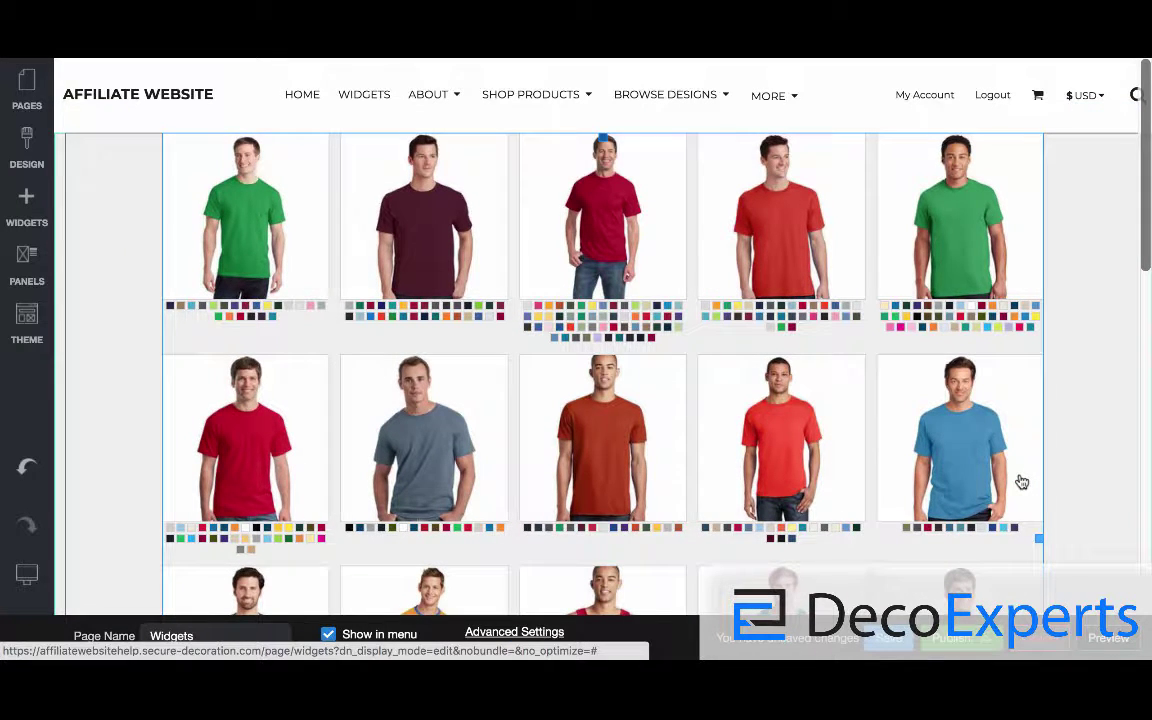
pyautogui.moveTo(1021, 482); pyautogui.dragTo(1072, 490)
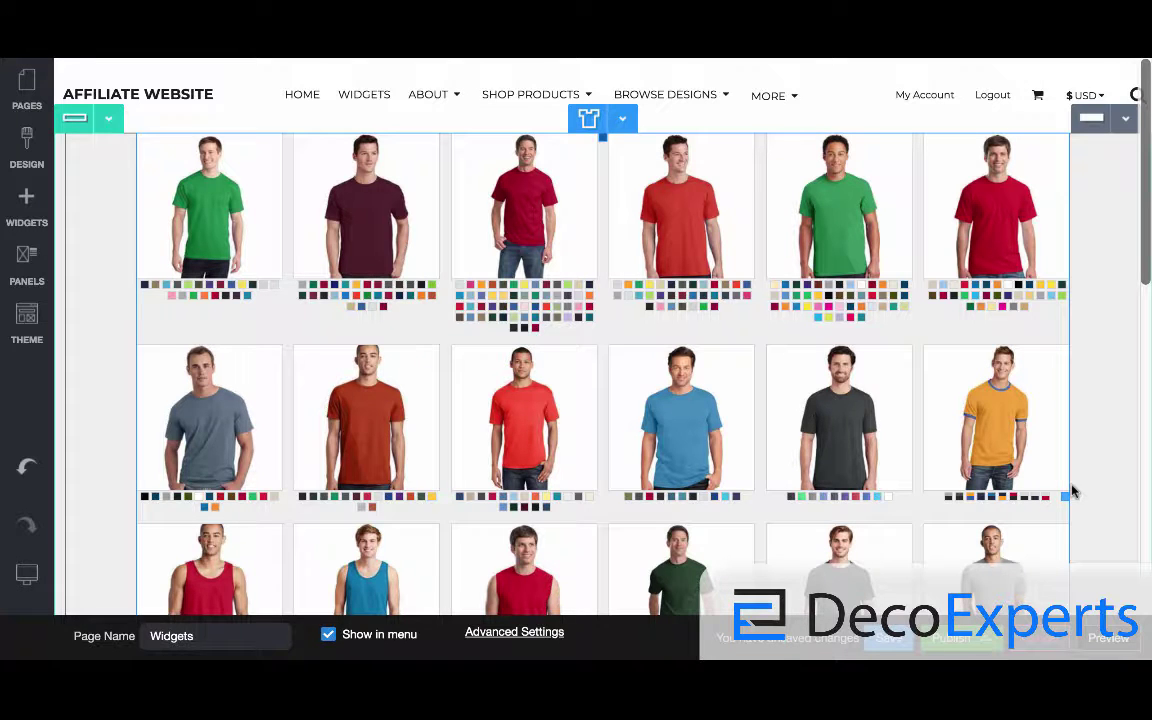
# - Try X-Large spacing between the products in the listing's layout properties, and settle on Large
pyautogui.doubleClick(622, 180)
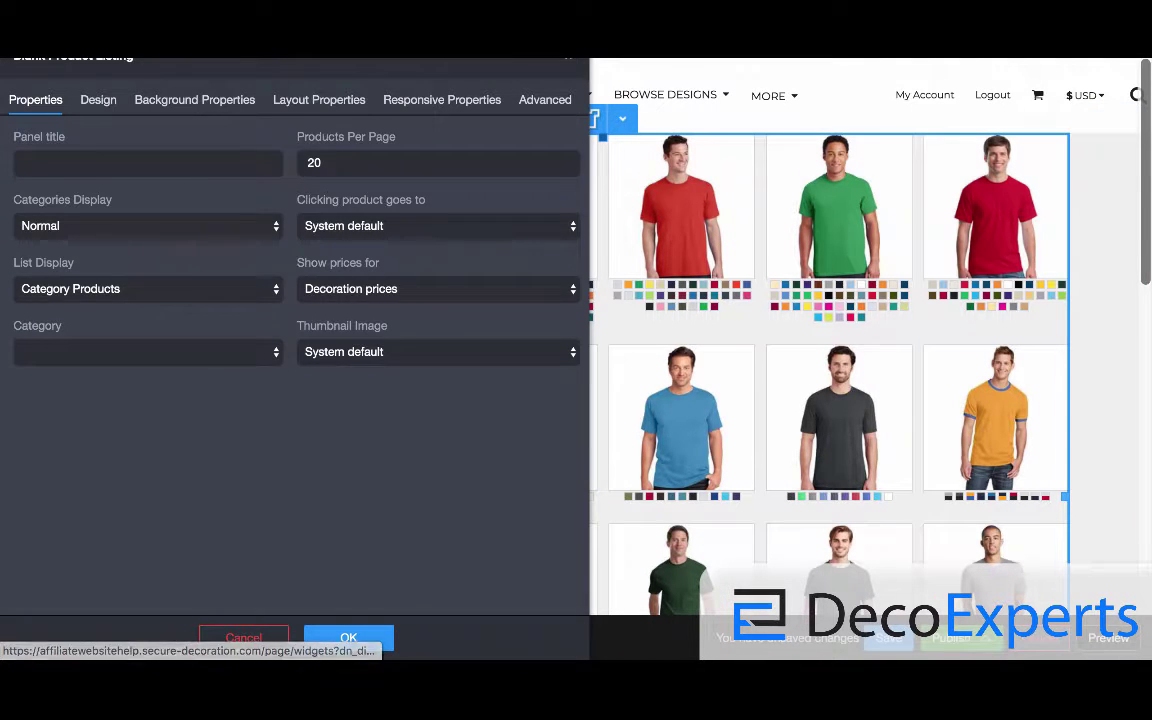
pyautogui.click(318, 100)
pyautogui.click(55, 377)
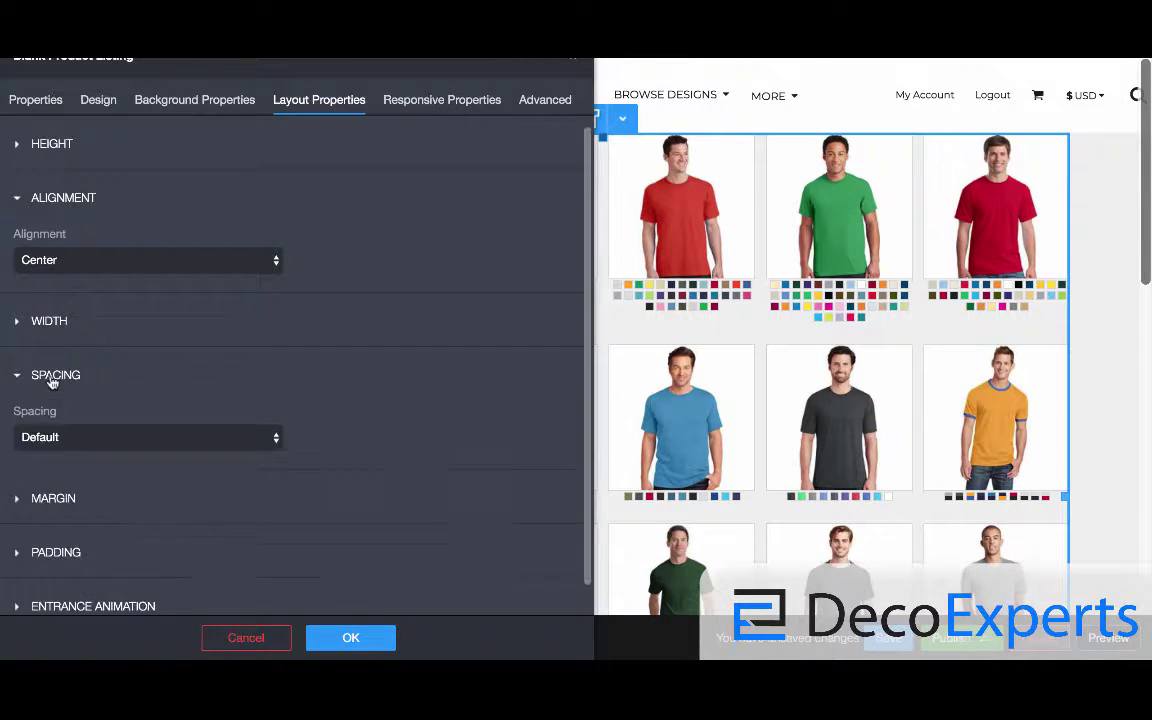
pyautogui.click(66, 438)
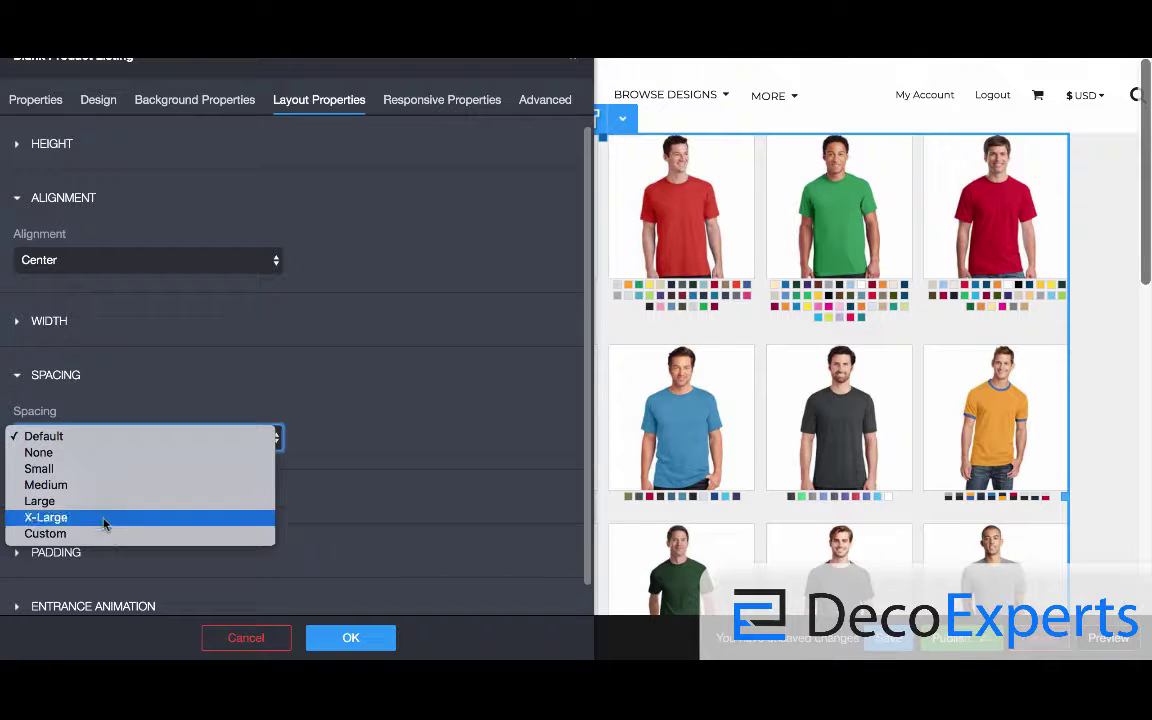
pyautogui.click(46, 517)
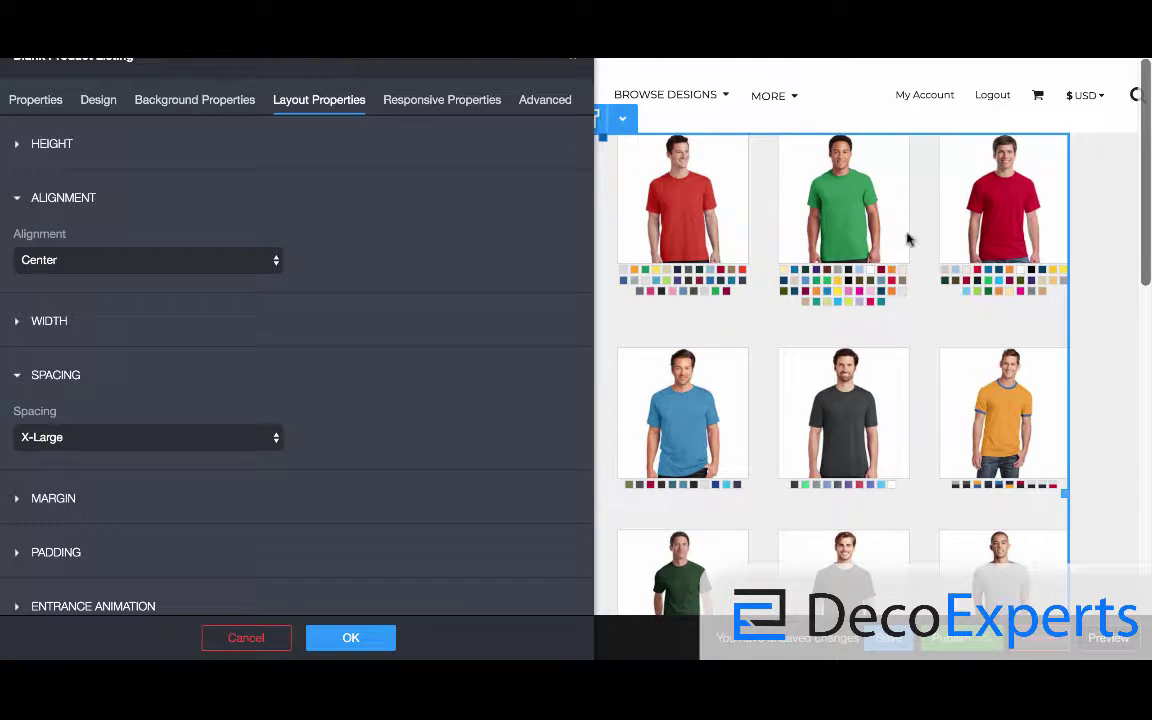
pyautogui.click(55, 440)
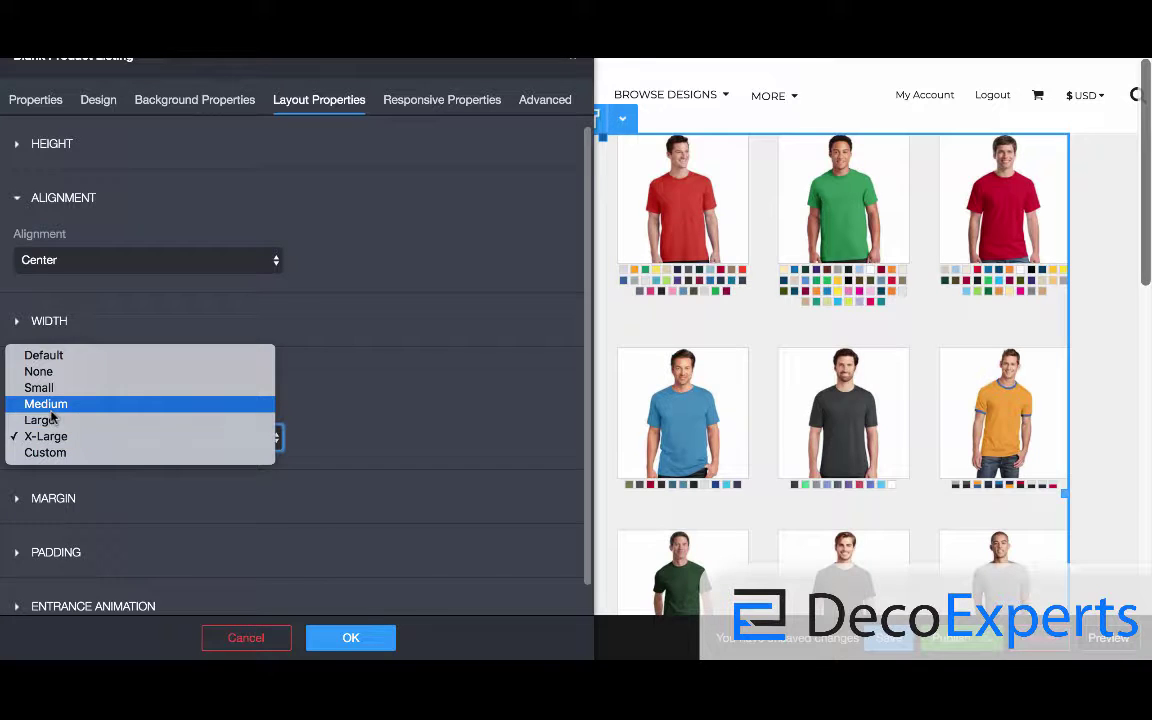
pyautogui.click(52, 419)
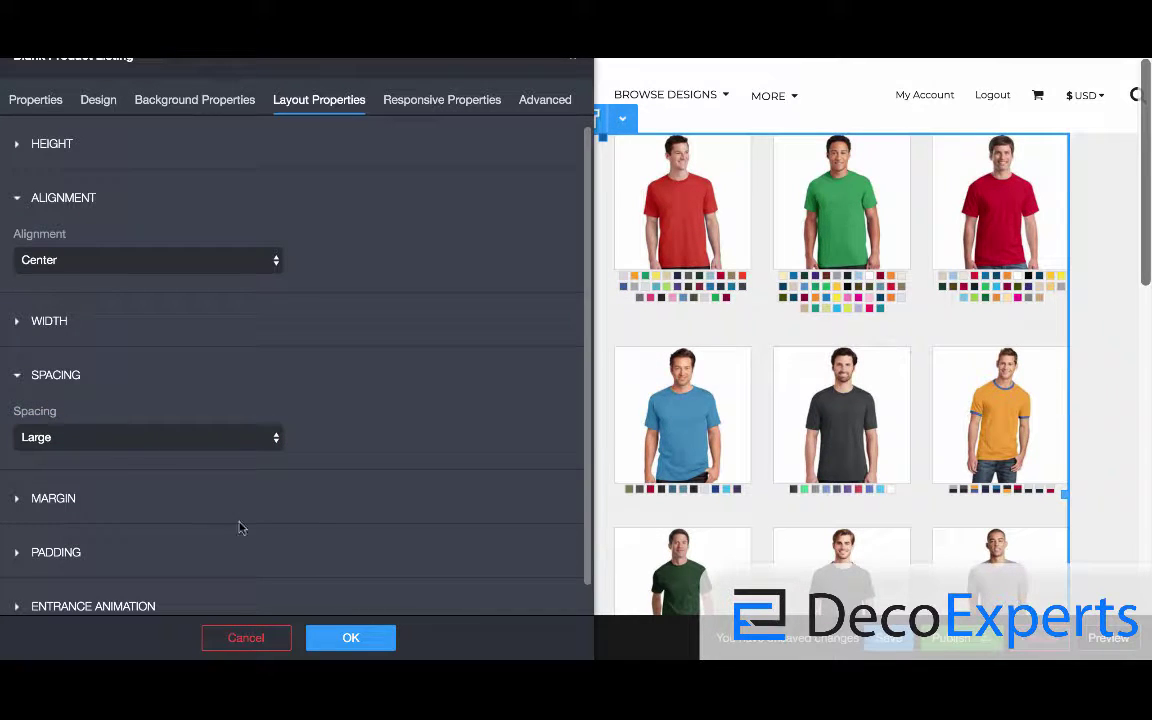
pyautogui.click(180, 437)
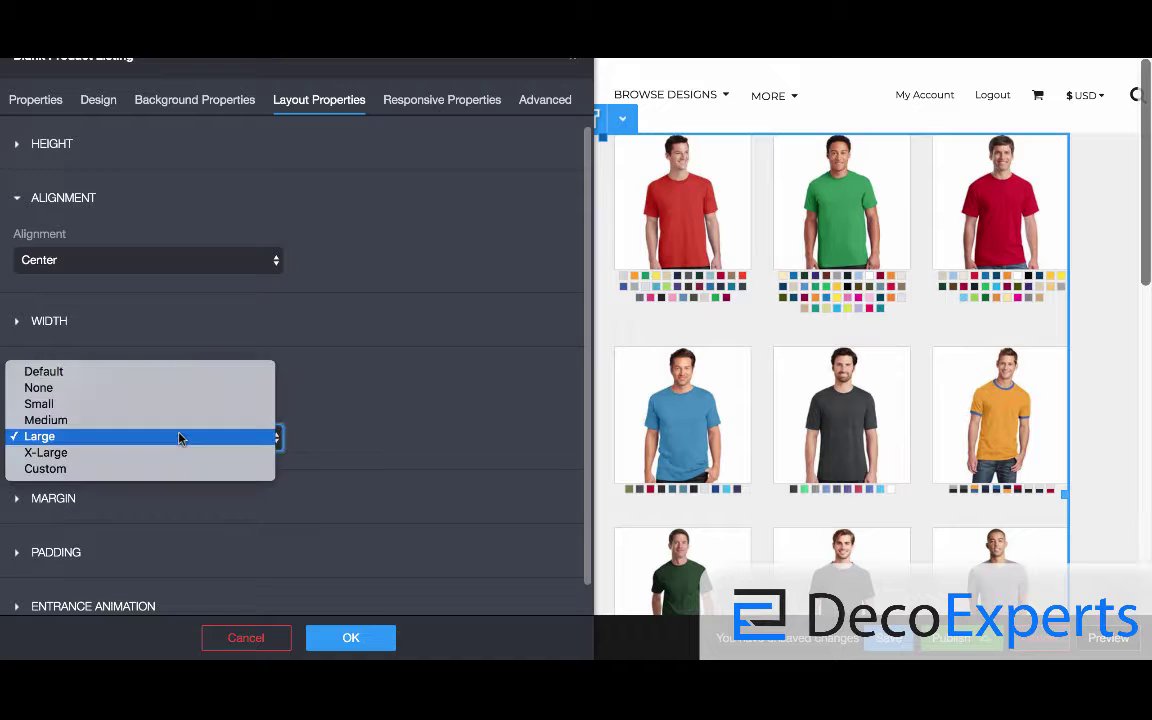
pyautogui.click(355, 563)
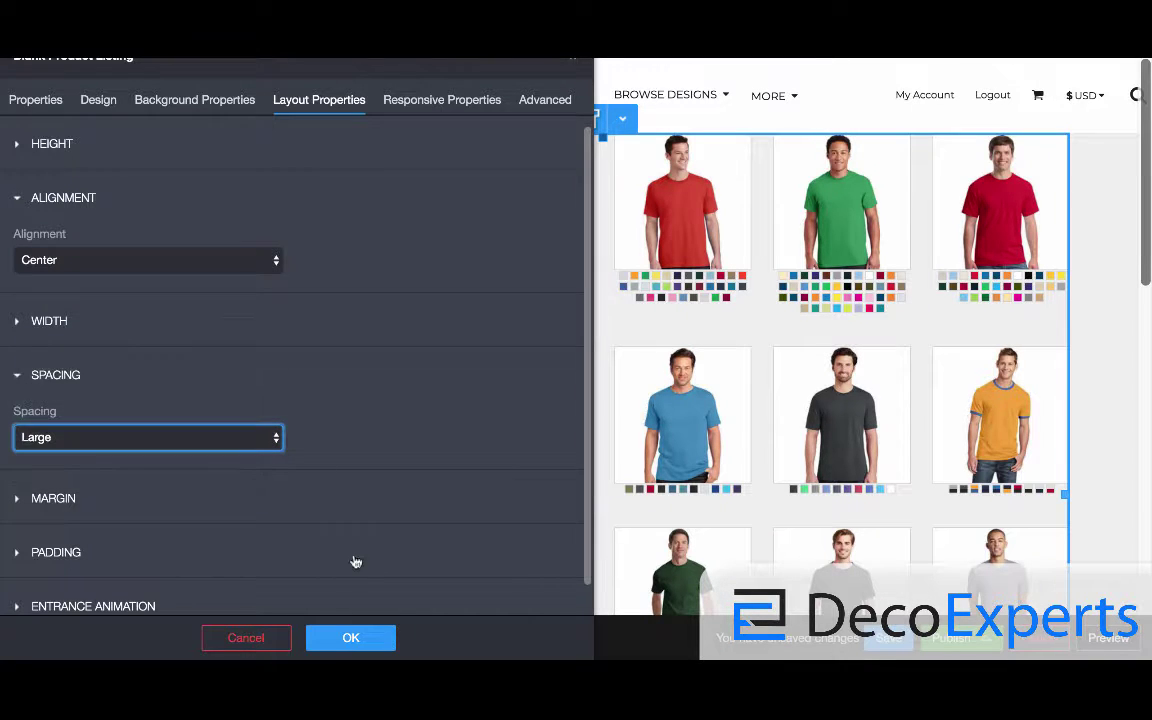
# - Set the thumbnail size to 300x300 in the design settings of the listing's Grid layout
pyautogui.click(84, 99)
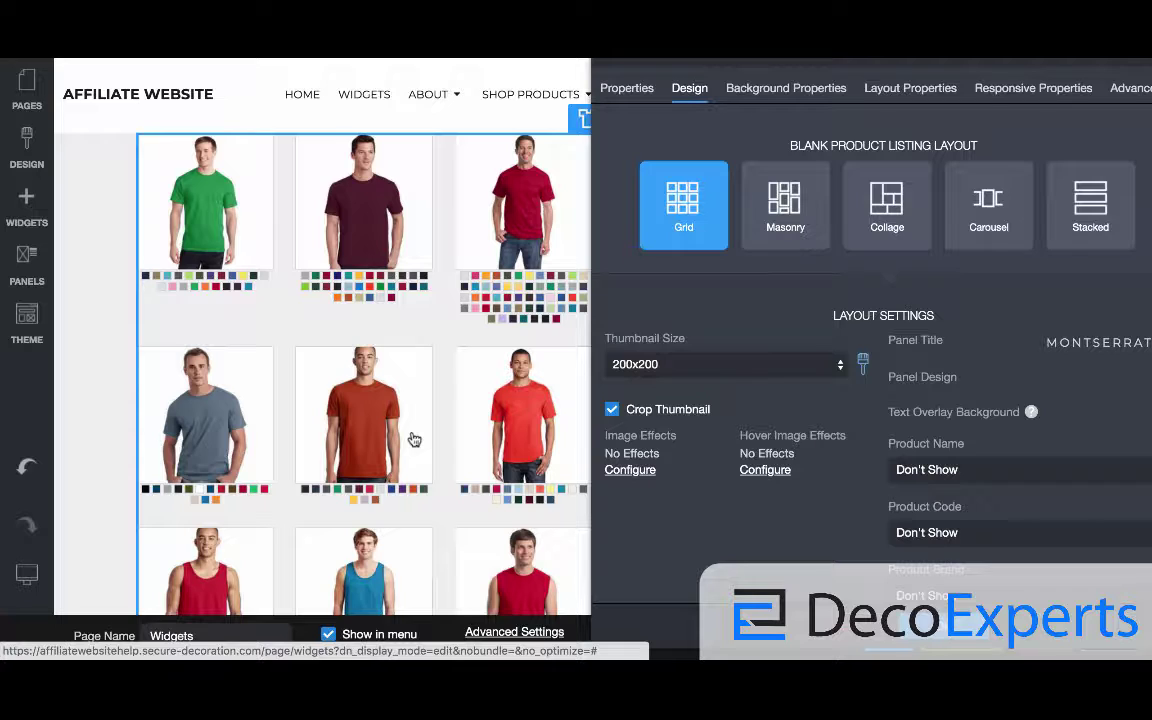
pyautogui.click(686, 364)
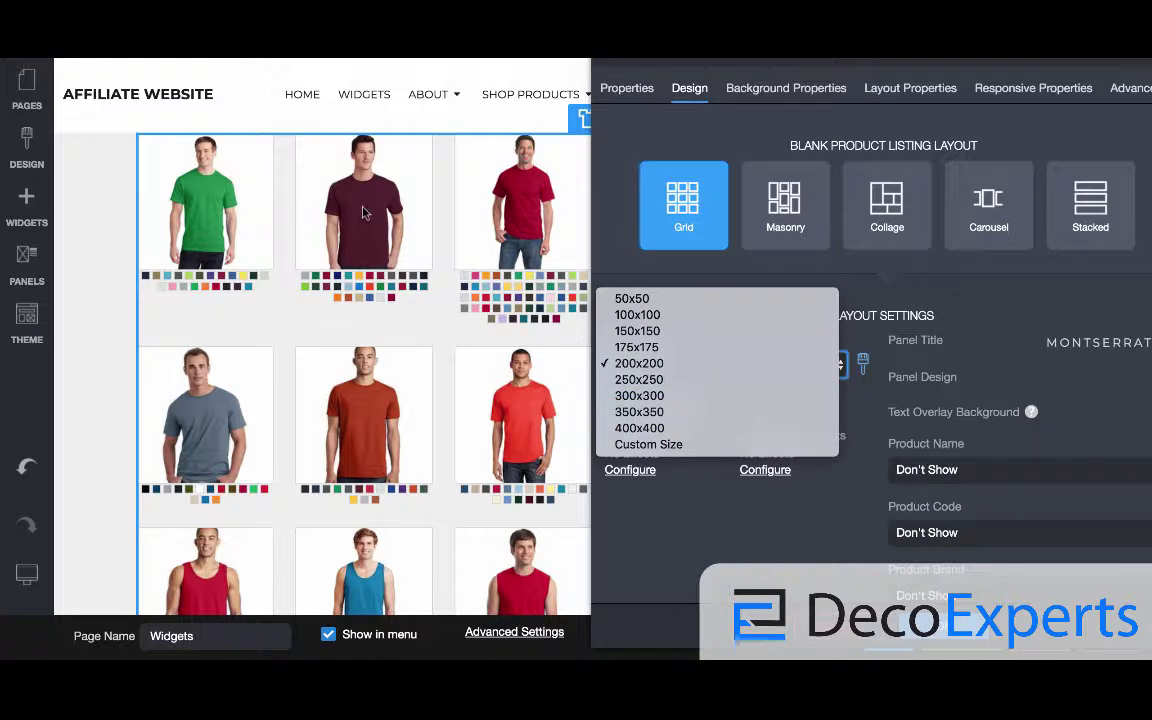
pyautogui.click(640, 396)
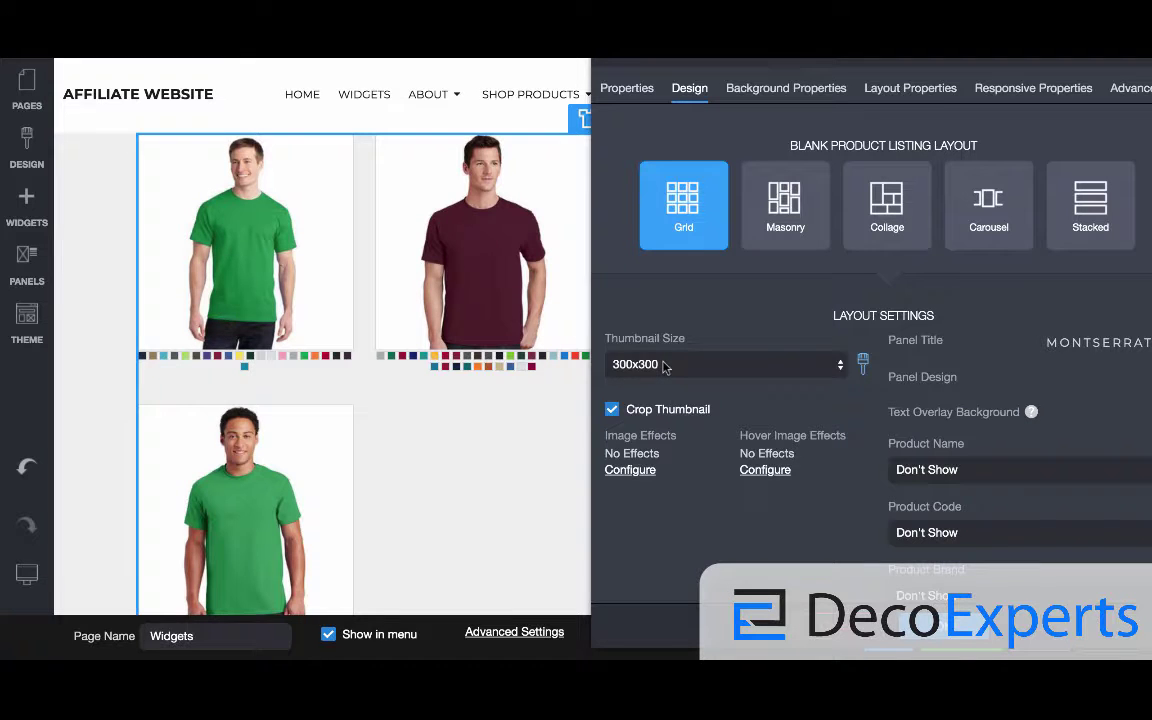
# - Try 100x100 as the thumbnail size of the Grid layout, and settle on 175x175
pyautogui.click(664, 366)
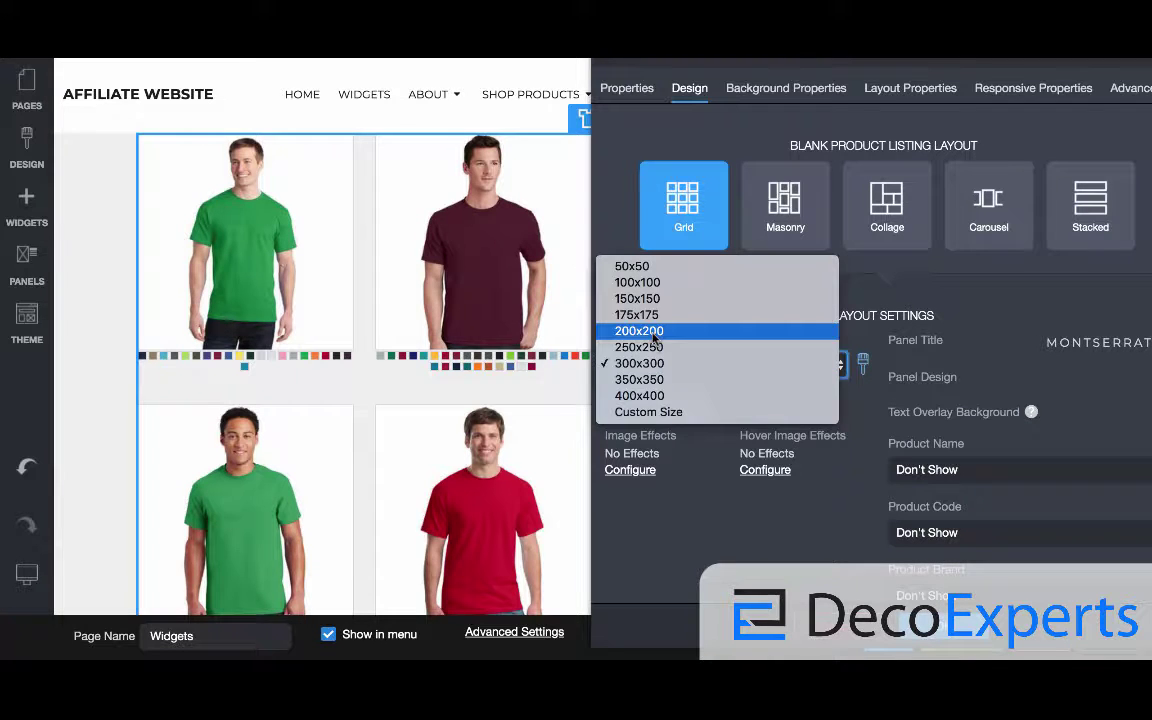
pyautogui.click(660, 284)
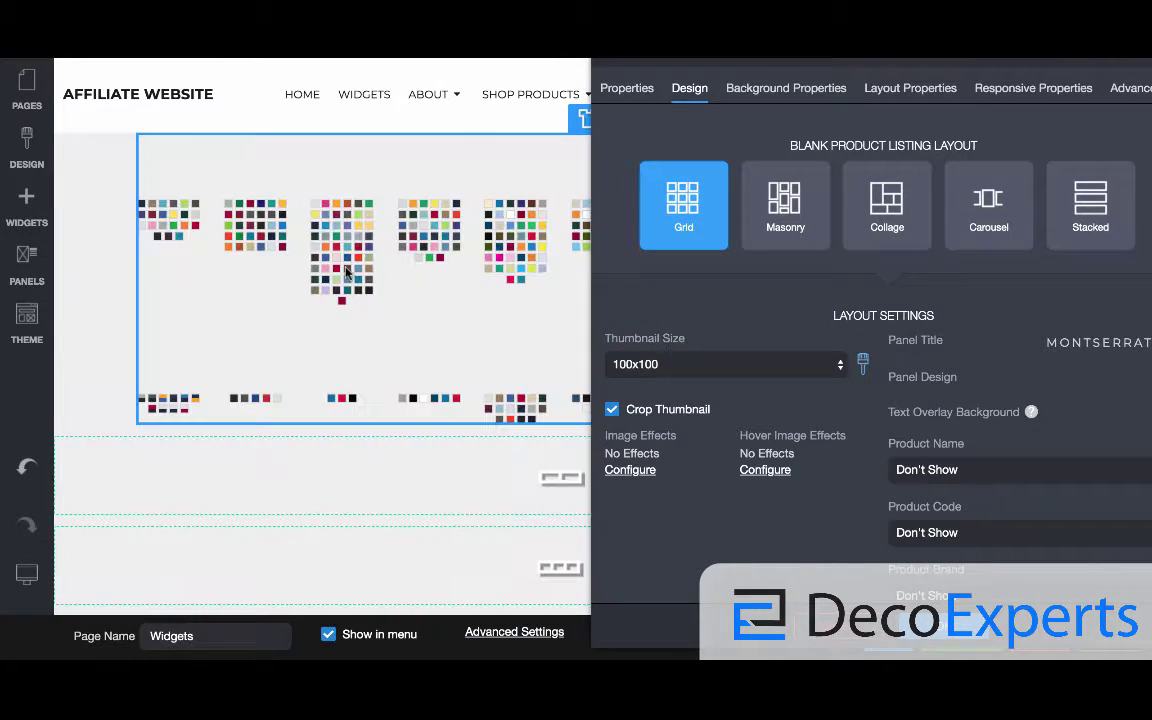
pyautogui.click(657, 364)
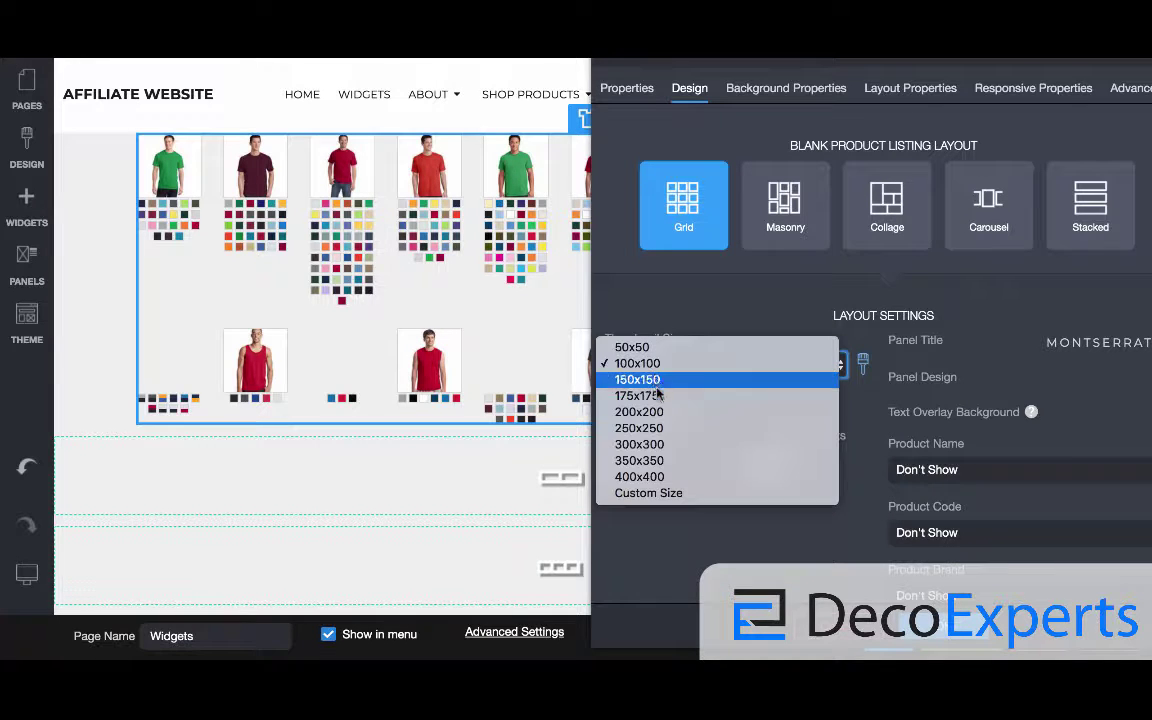
pyautogui.click(657, 396)
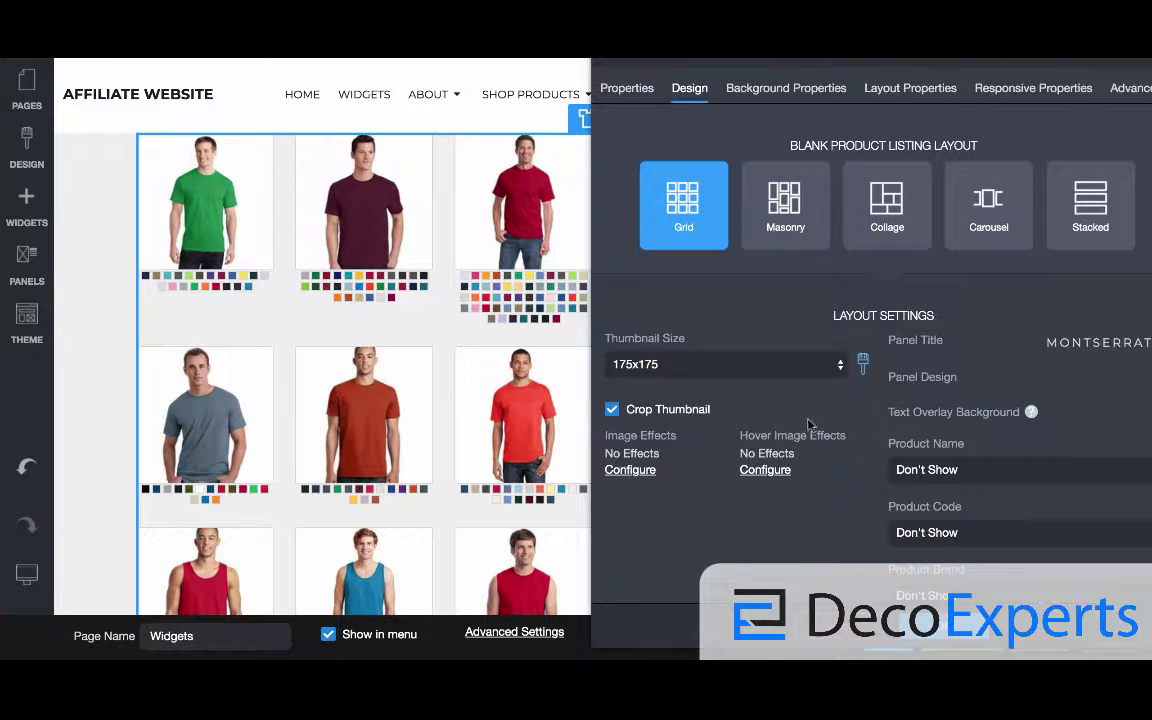
# - Uncover the rest of the listing and examine the Grid layout's display options for product name, code, brand, prices, colors and sizes
pyautogui.moveTo(672, 80); pyautogui.dragTo(45, 88)
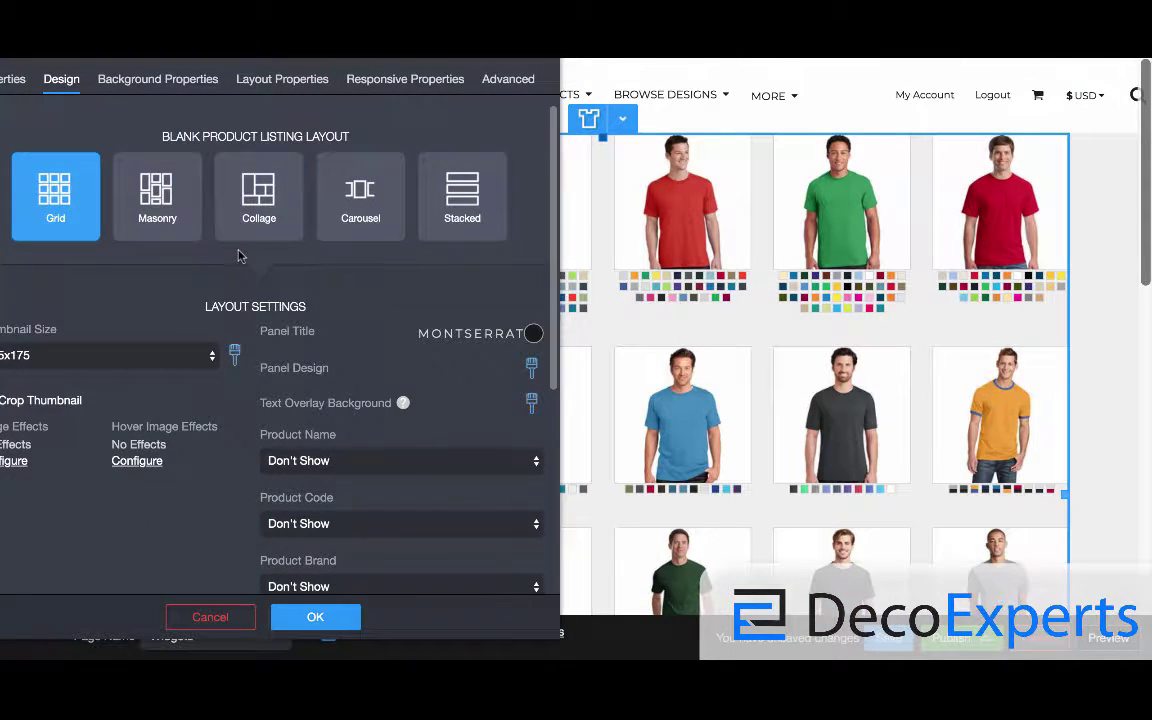
pyautogui.scroll(-1, 288, 404)
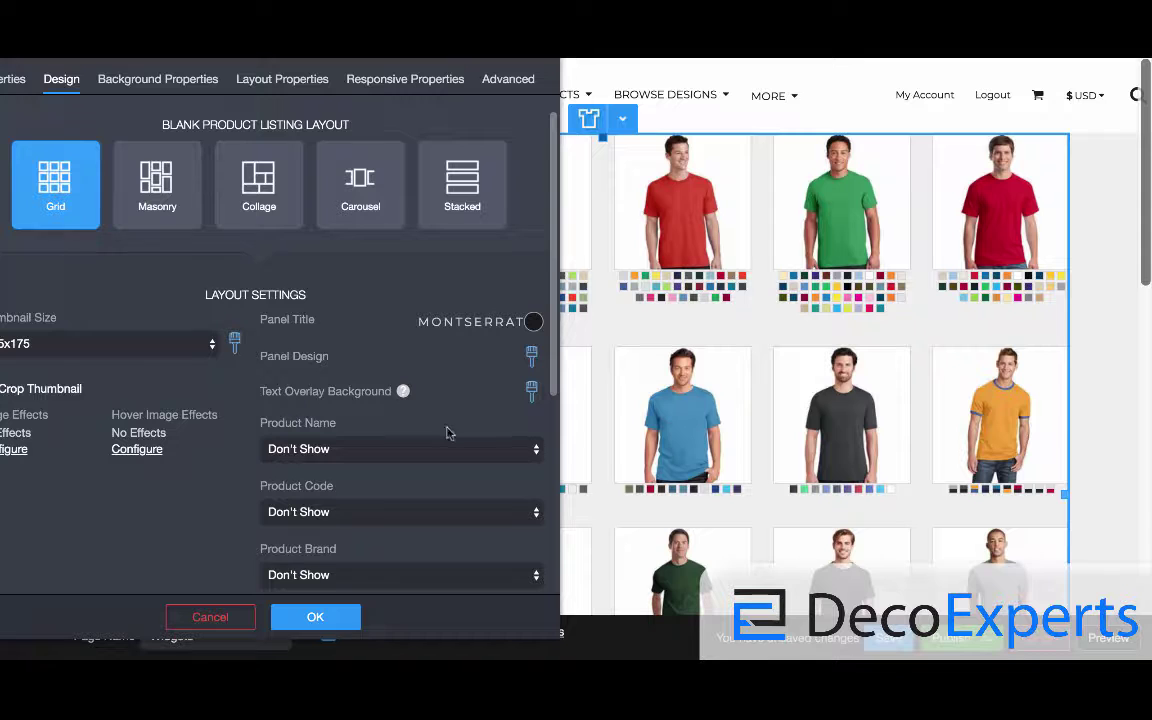
pyautogui.scroll(-3, 450, 432)
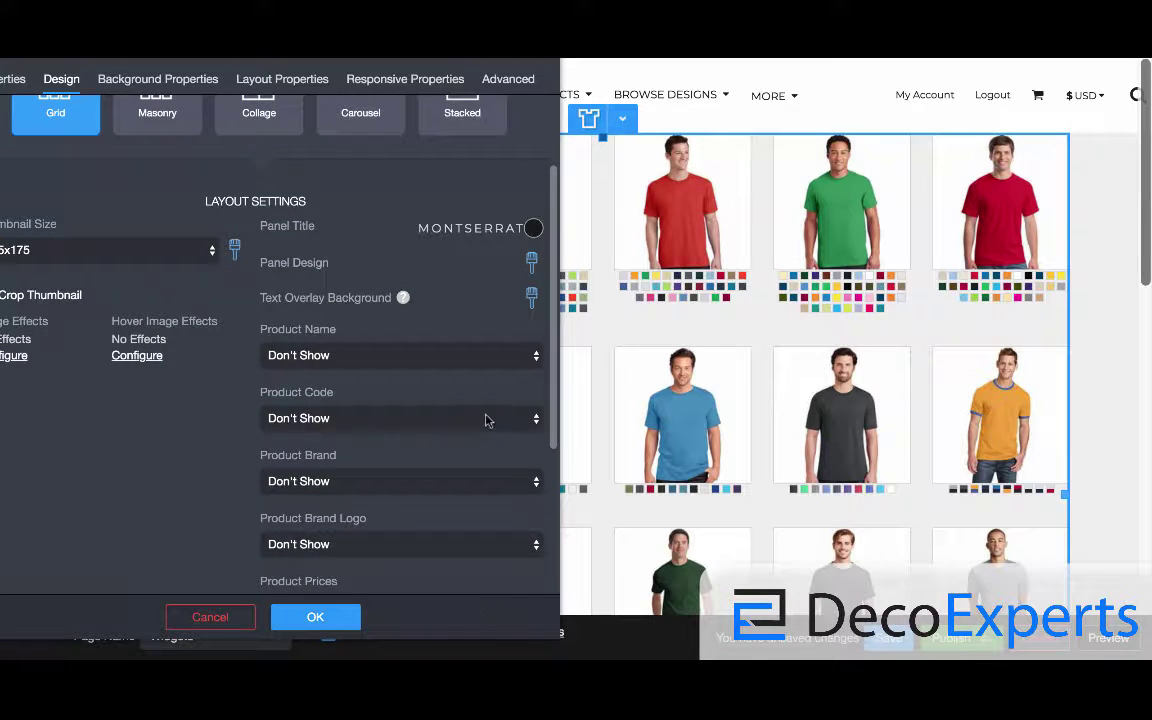
pyautogui.scroll(-5, 486, 420)
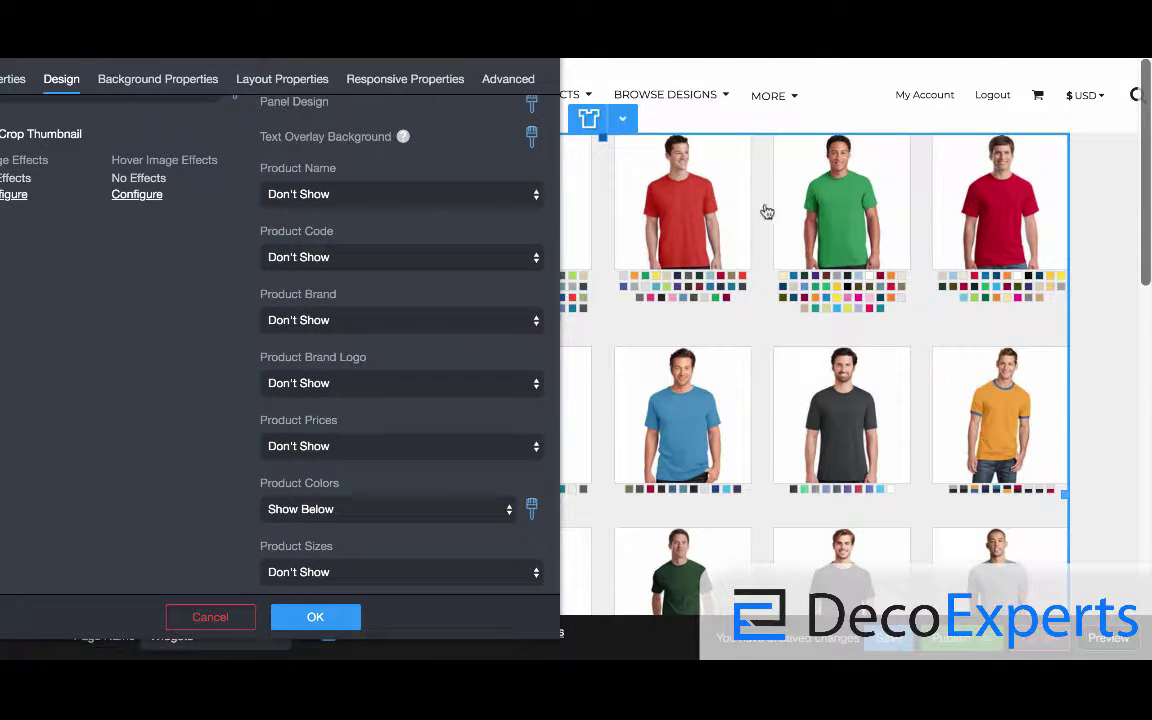
pyautogui.scroll(8, 283, 239)
pyautogui.scroll(-1, 281, 240)
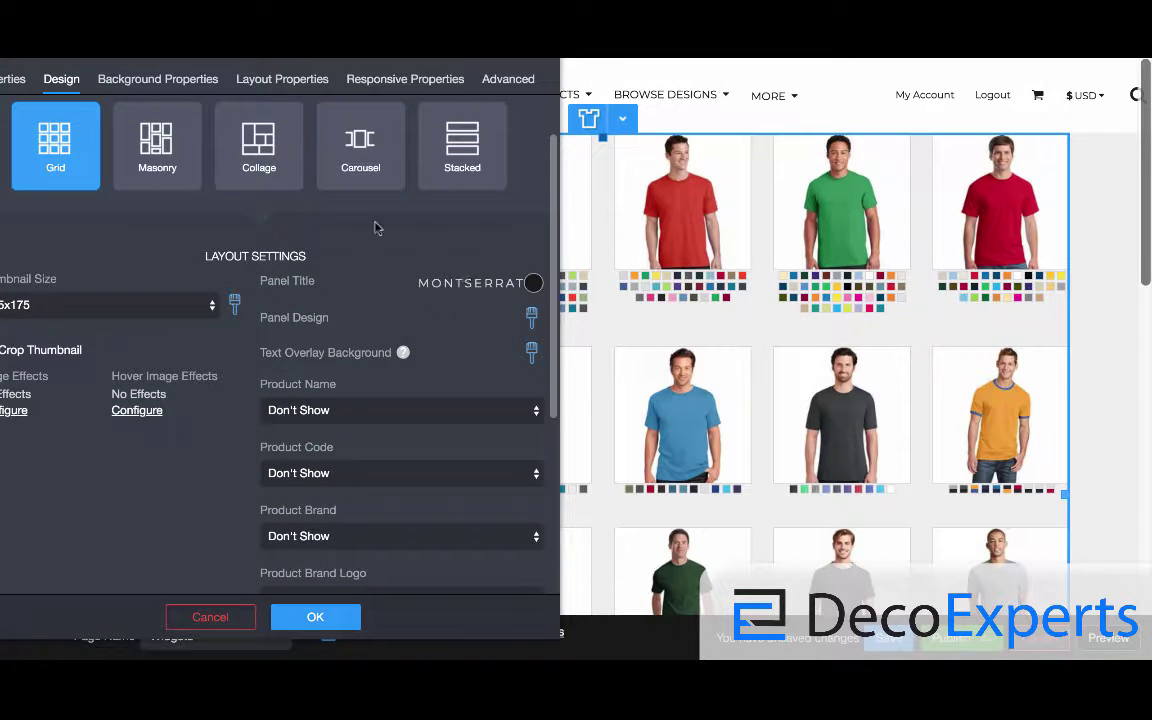
# - Enter "Test Panel Title" as the panel title in the product listing's general properties
pyautogui.moveTo(183, 56); pyautogui.dragTo(692, 219)
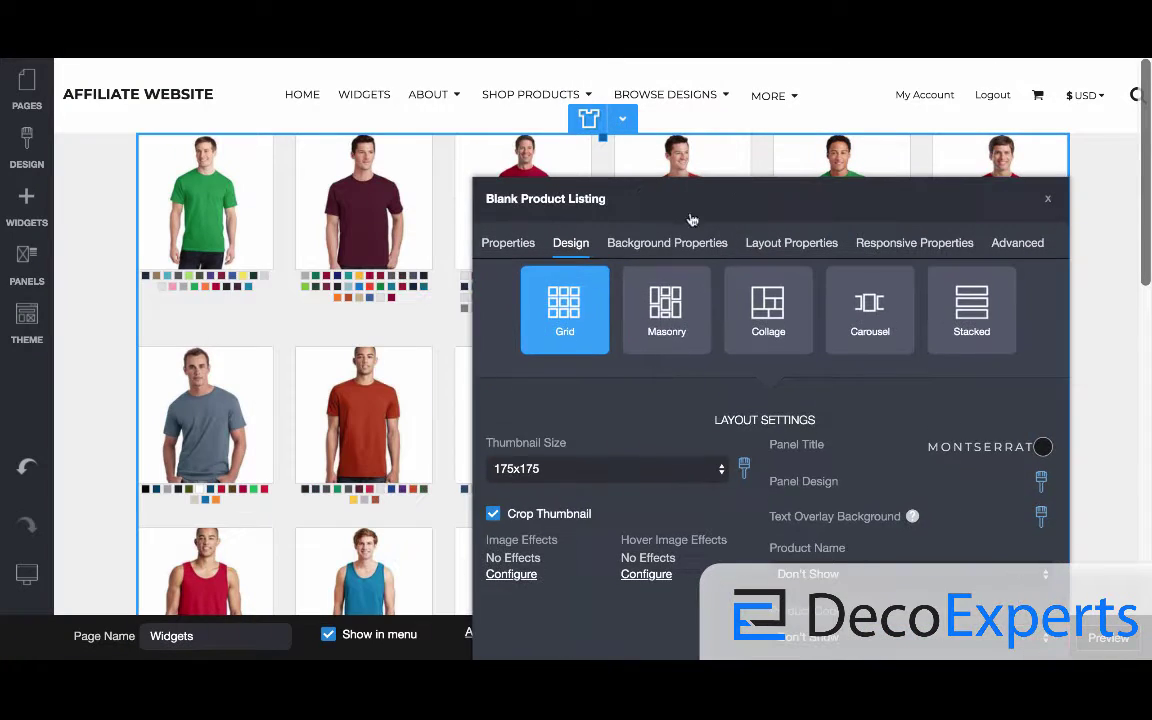
pyautogui.click(506, 242)
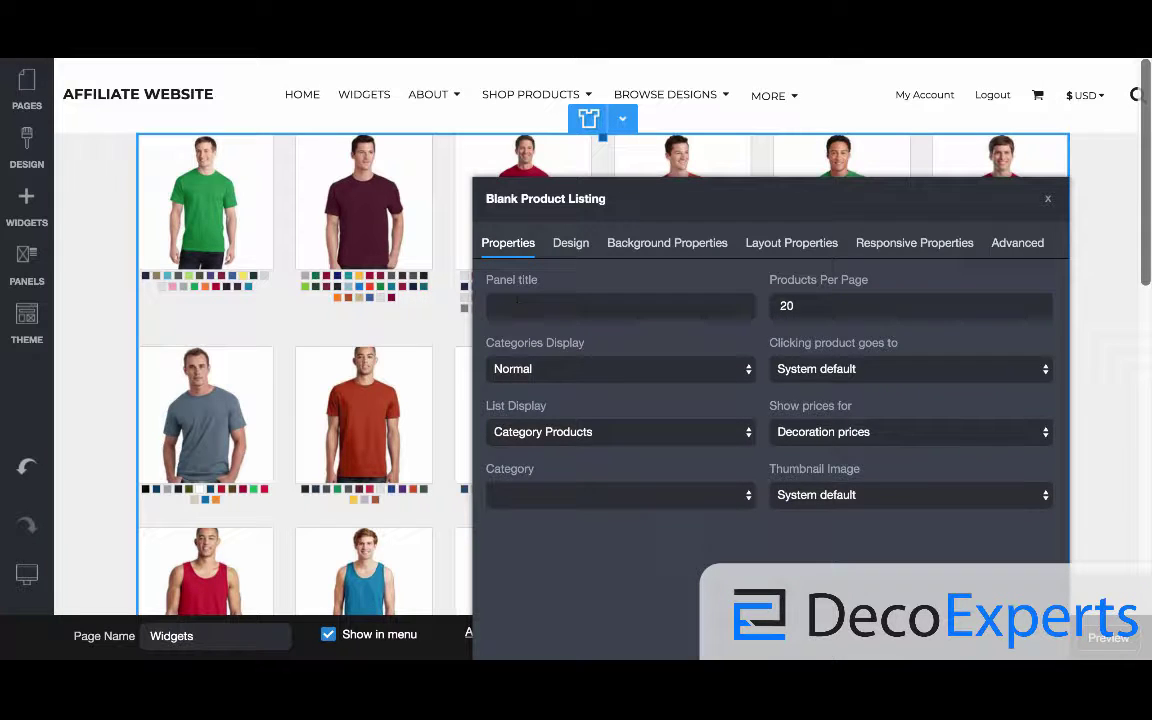
pyautogui.click(517, 300)
pyautogui.write('T')
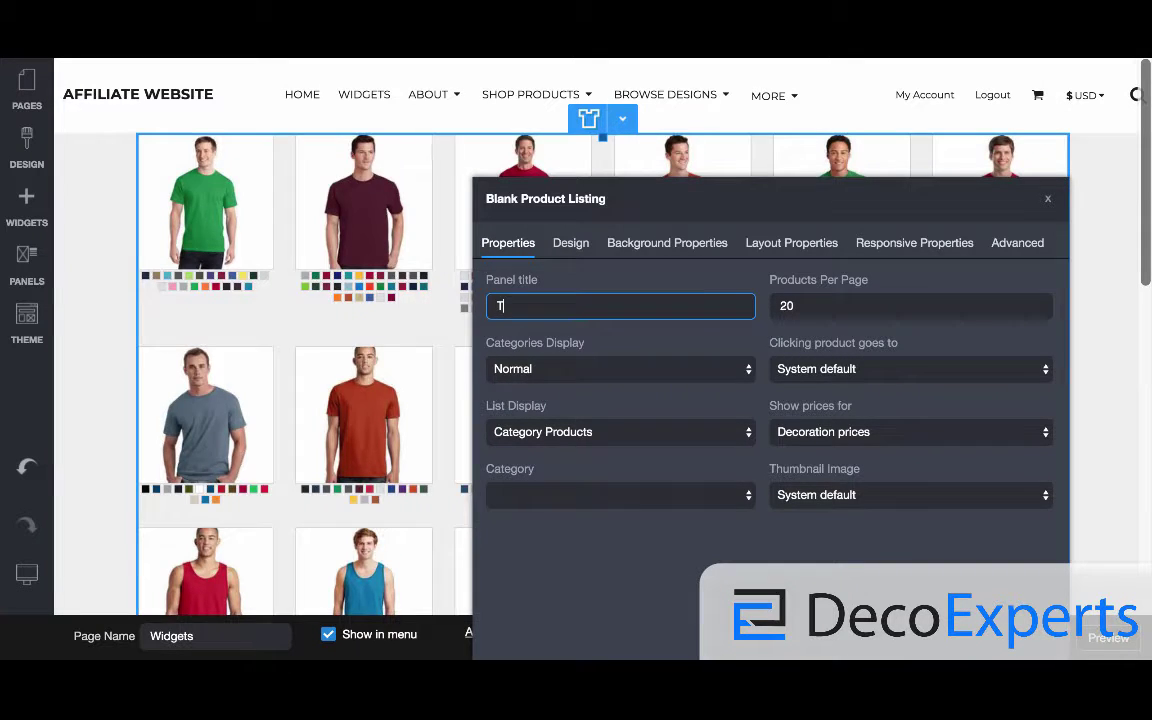
pyautogui.write('est Panel')
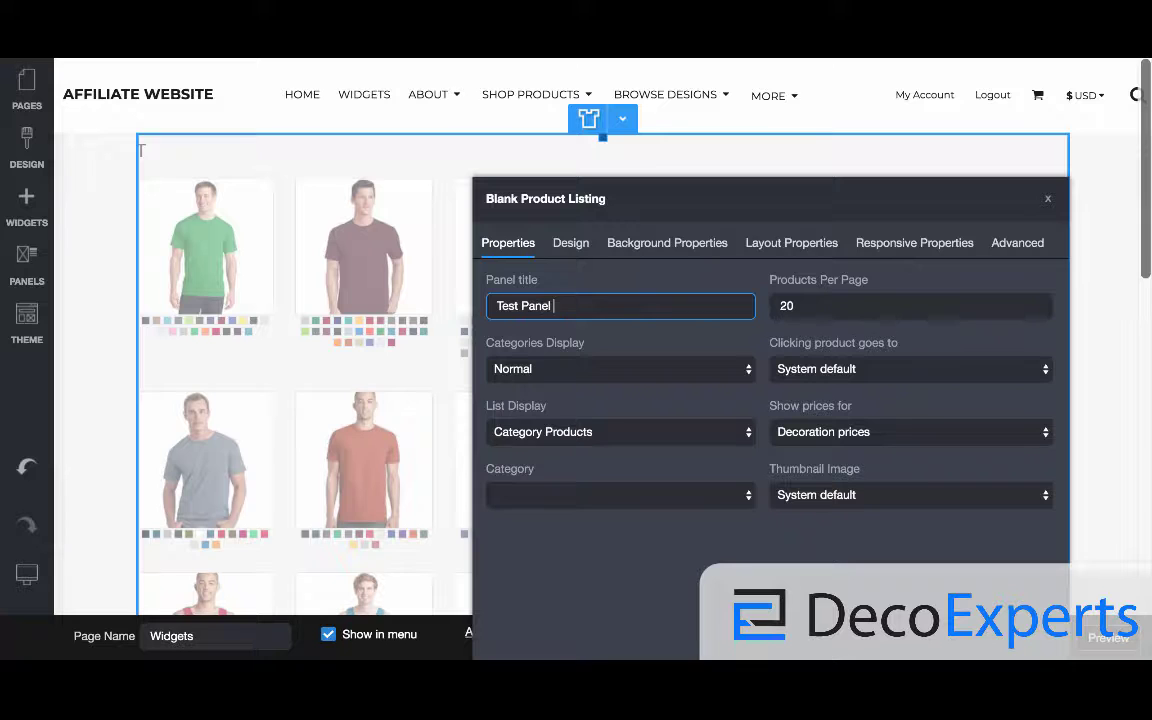
pyautogui.write(' Title')
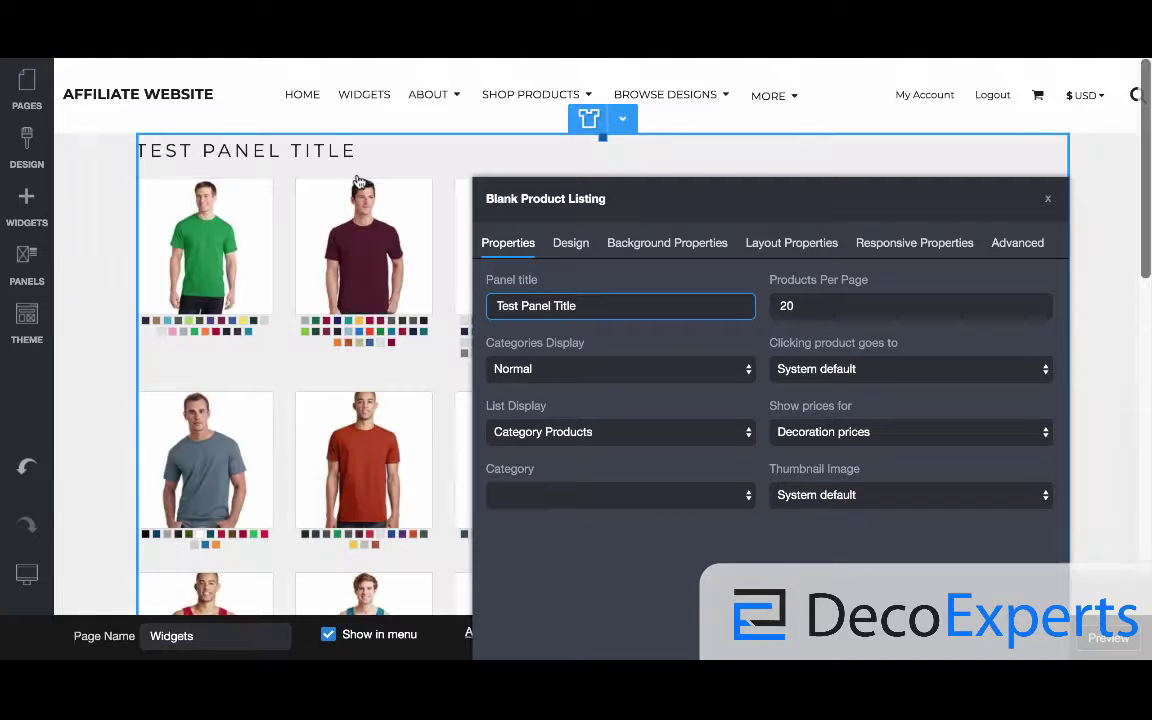
# - Return to the listing's design settings and view the panel's background and border options
pyautogui.click(571, 243)
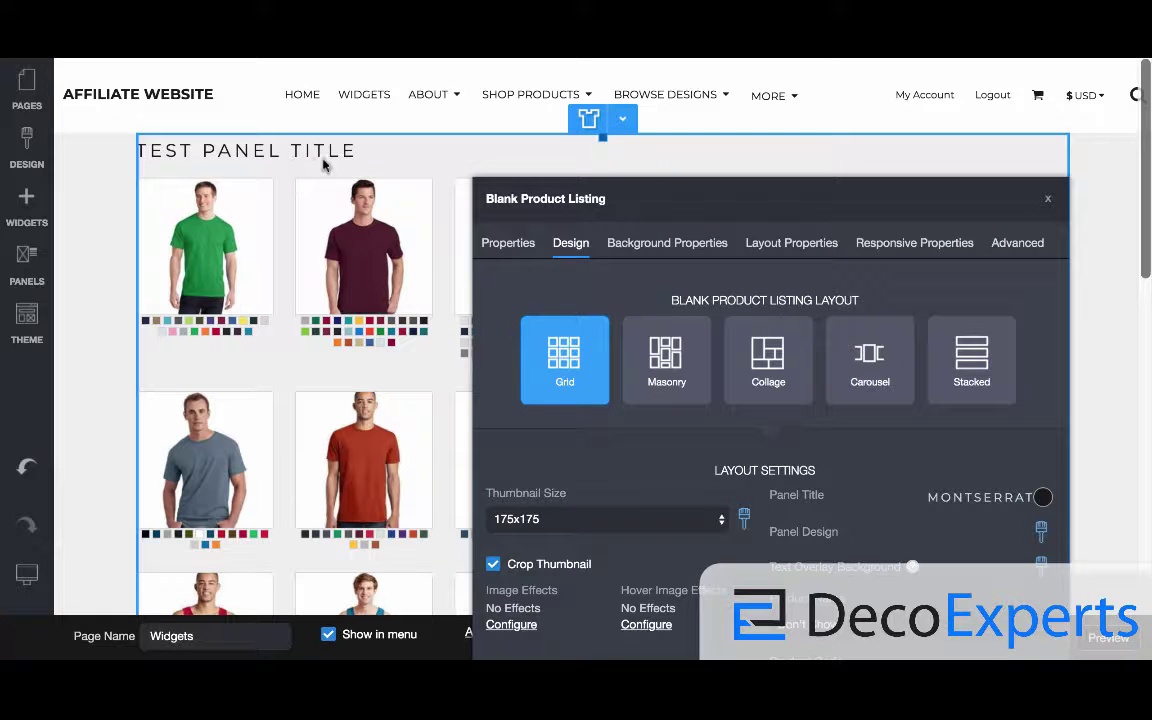
pyautogui.moveTo(694, 192); pyautogui.dragTo(550, 58)
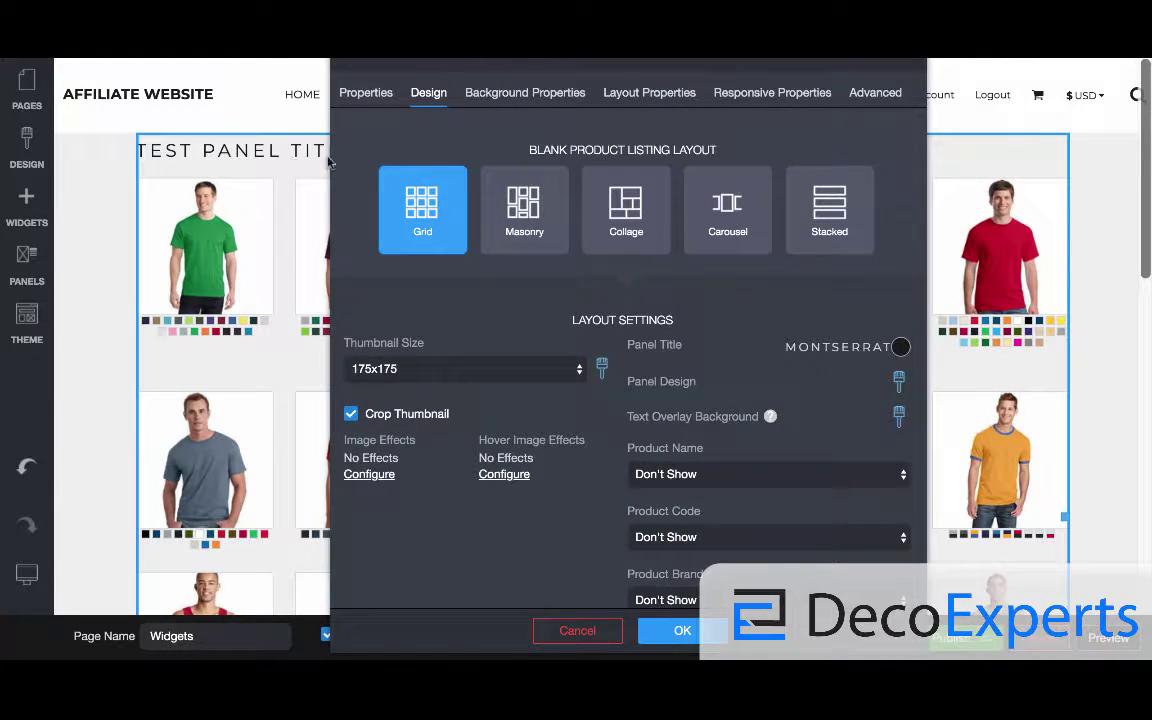
pyautogui.click(899, 383)
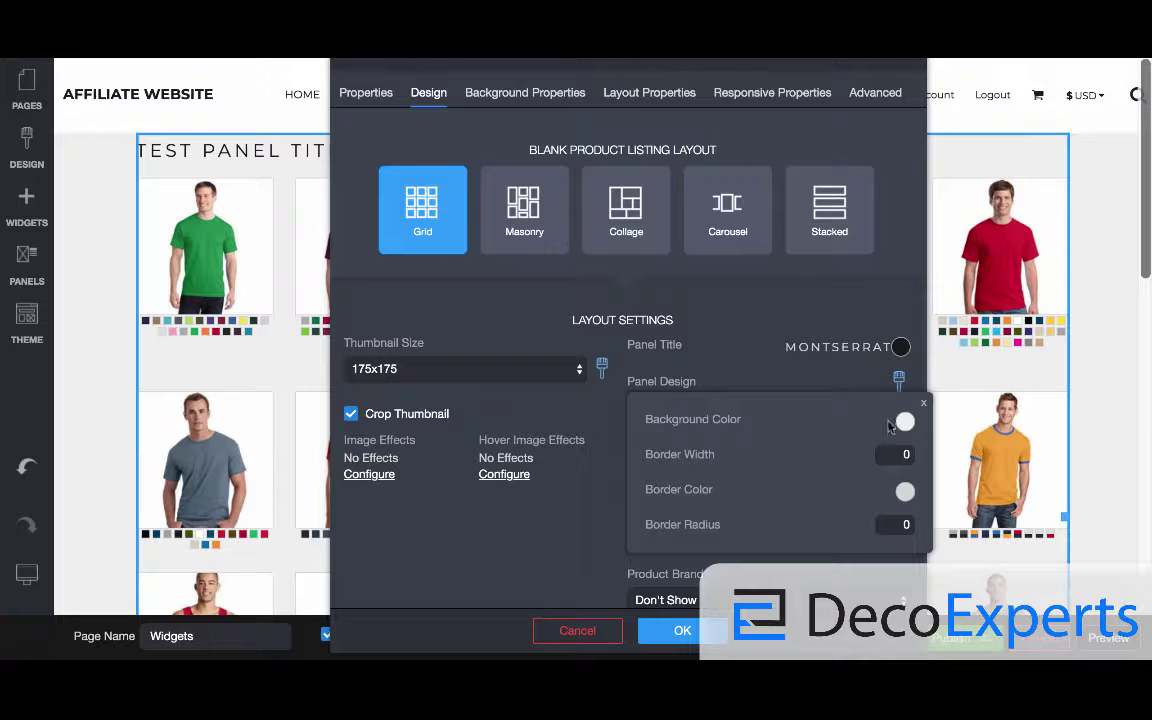
pyautogui.click(923, 403)
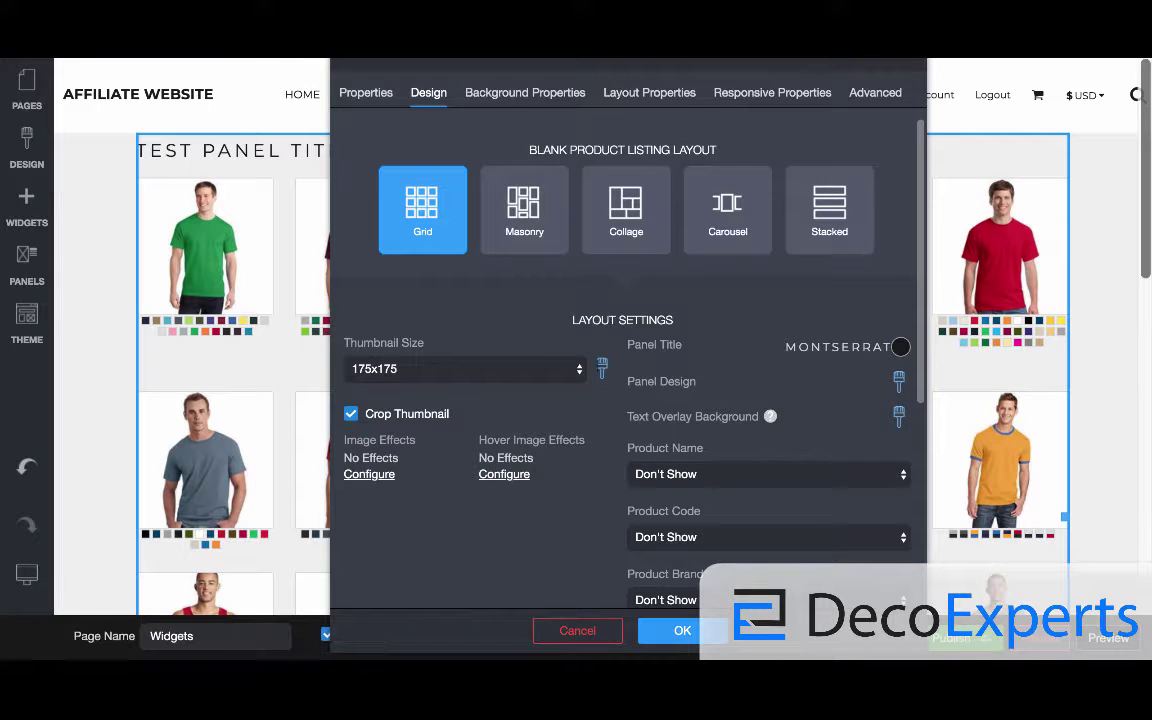
# - Set the background color of the product thumbnails to black in the thumbnail styling options
pyautogui.click(602, 369)
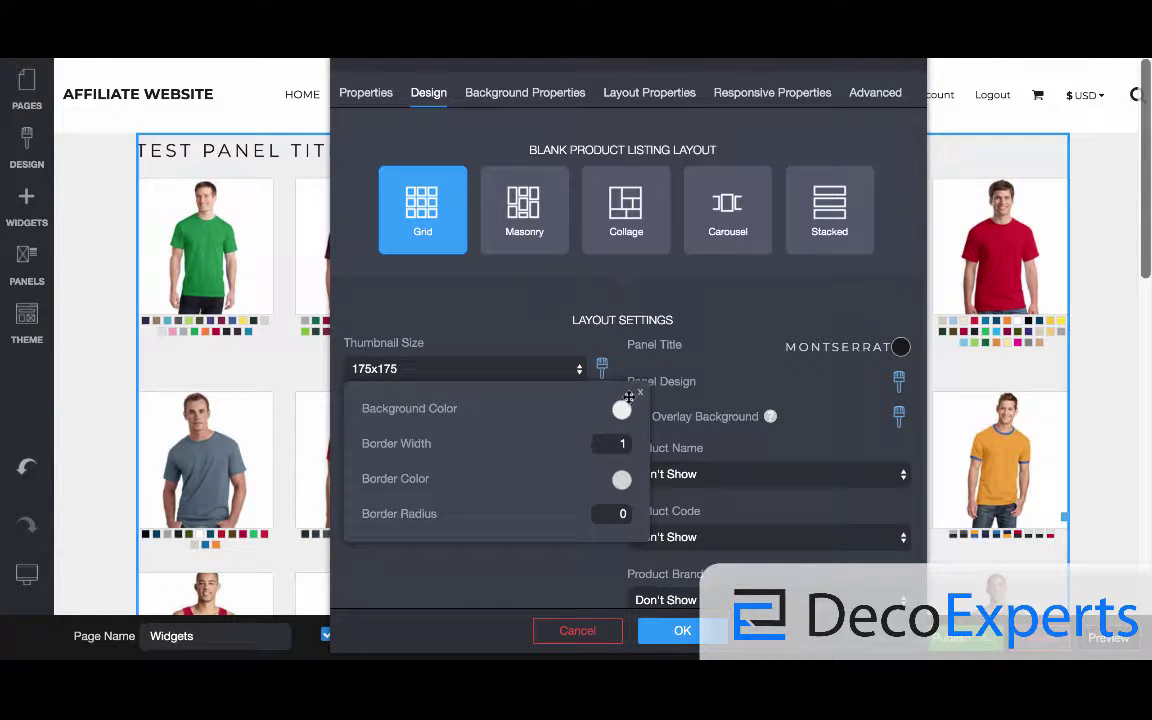
pyautogui.click(622, 410)
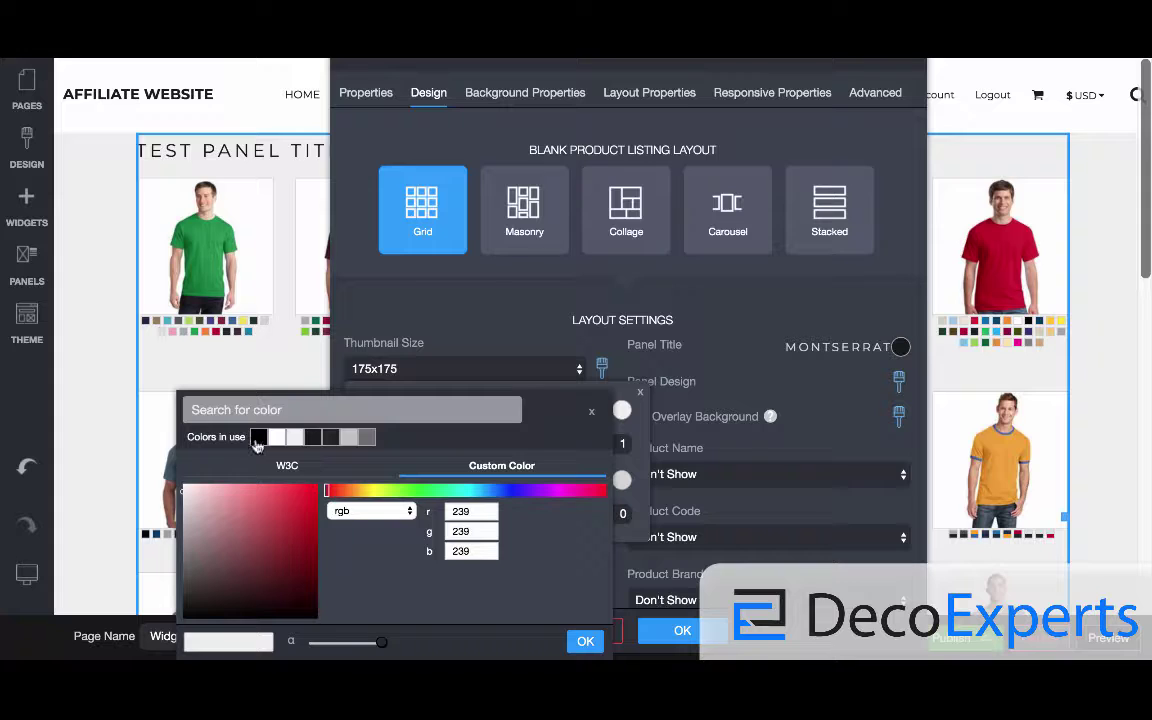
pyautogui.click(258, 437)
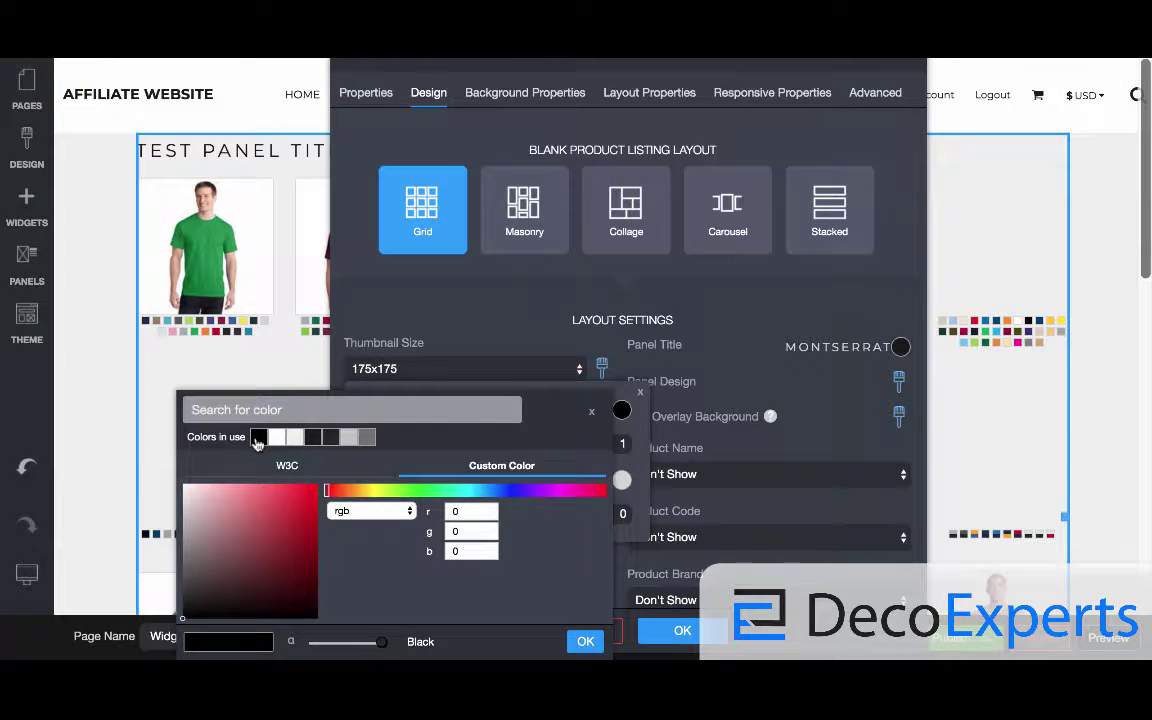
pyautogui.click(585, 641)
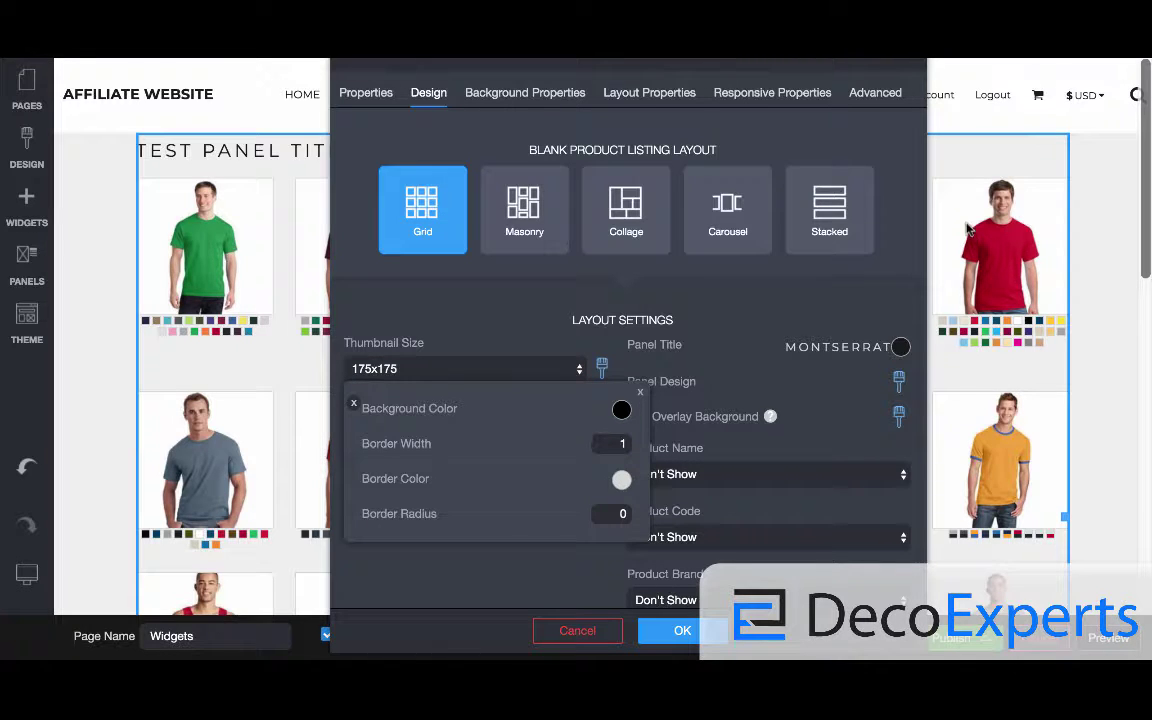
# - Give the product thumbnails a black border with a width of 2 and a border radius of 12
pyautogui.moveTo(505, 463)
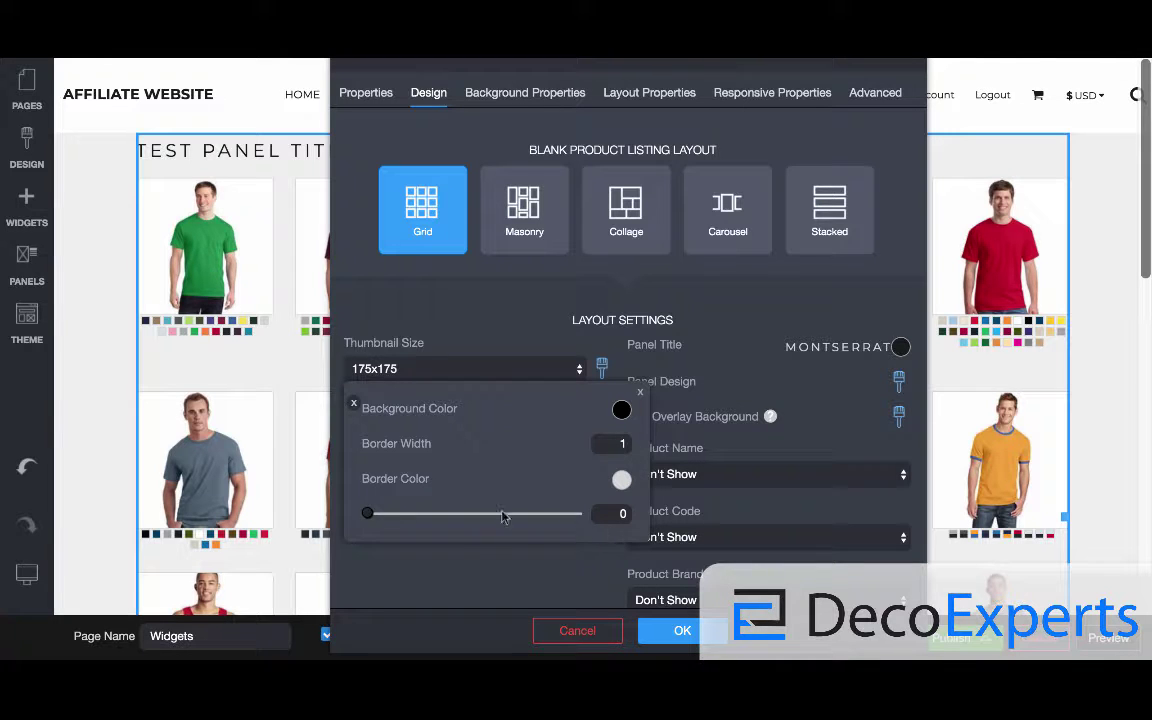
pyautogui.click(612, 481)
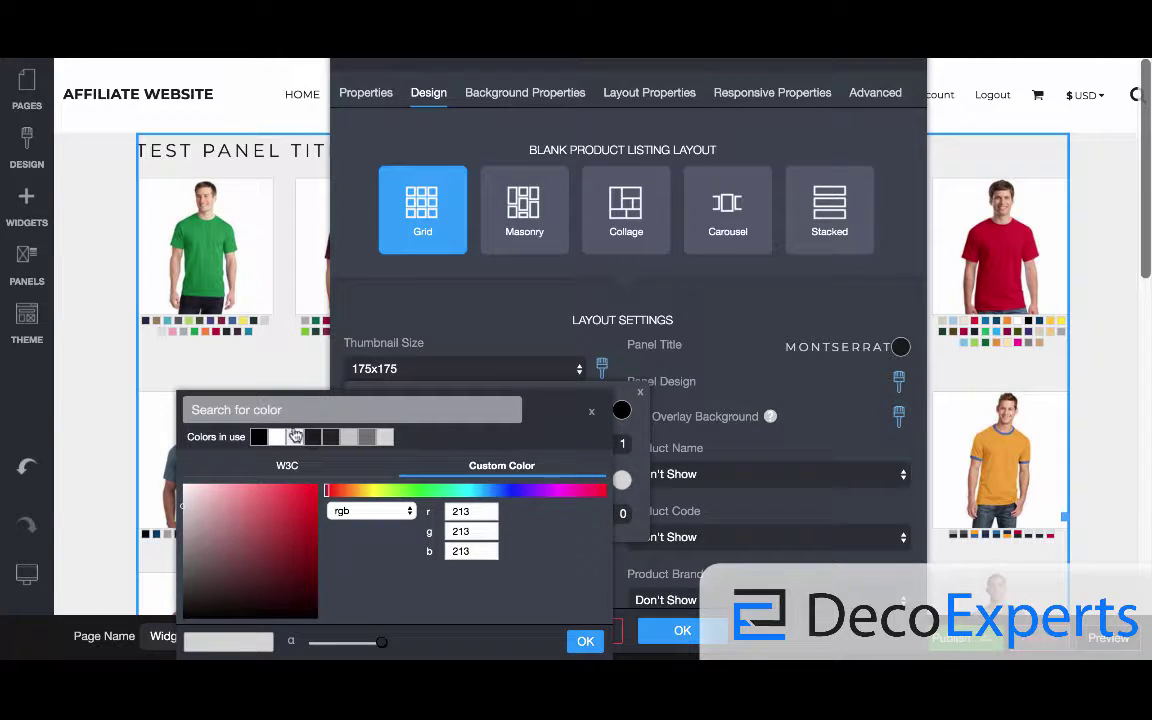
pyautogui.click(621, 516)
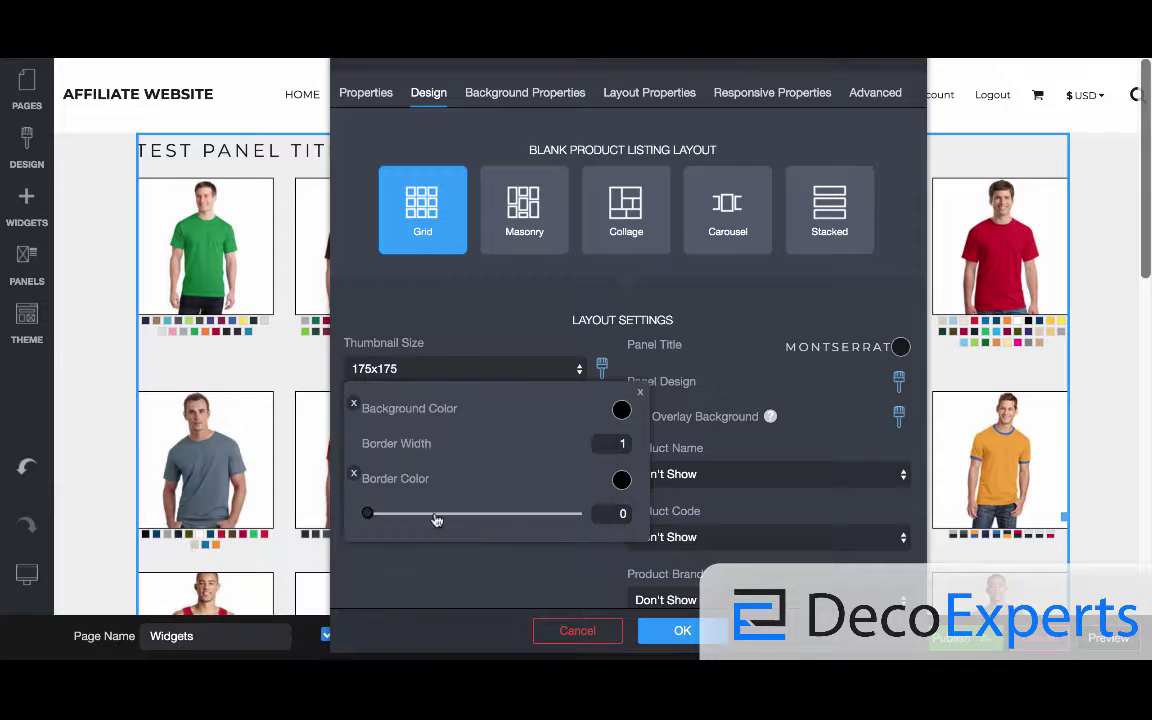
pyautogui.moveTo(365, 514); pyautogui.dragTo(391, 519)
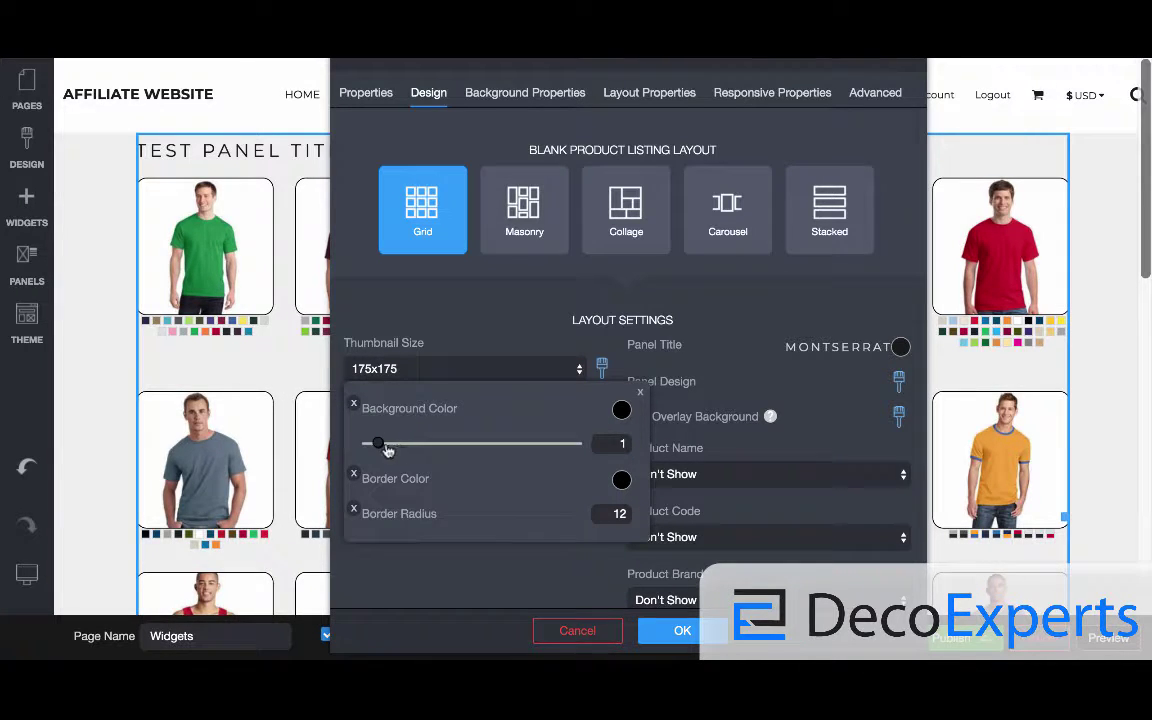
pyautogui.click(388, 448)
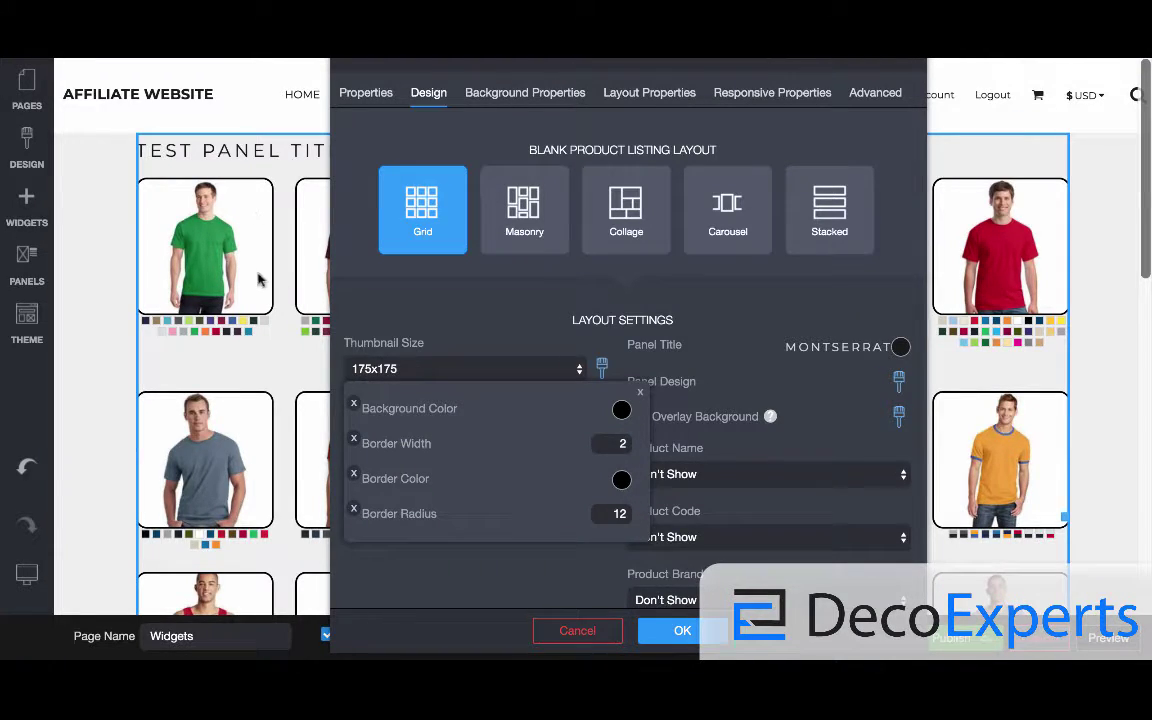
pyautogui.click(279, 347)
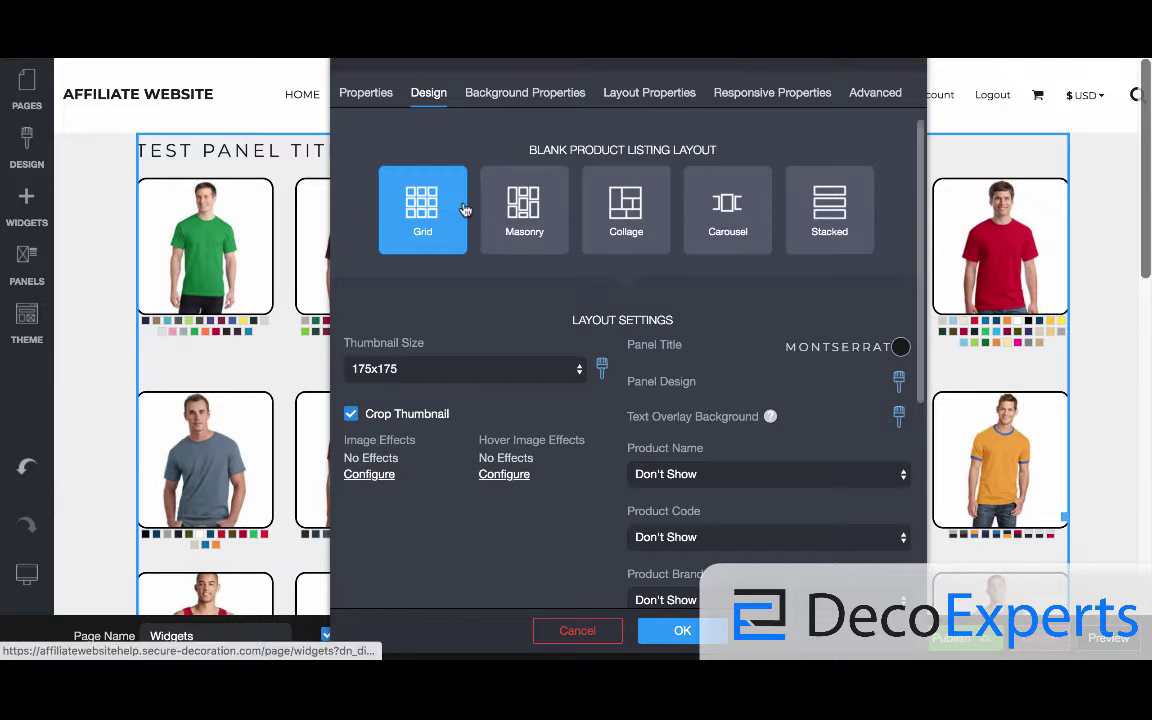
# - Try black as the background color in the panel design, and settle on fully transparent white
pyautogui.click(899, 381)
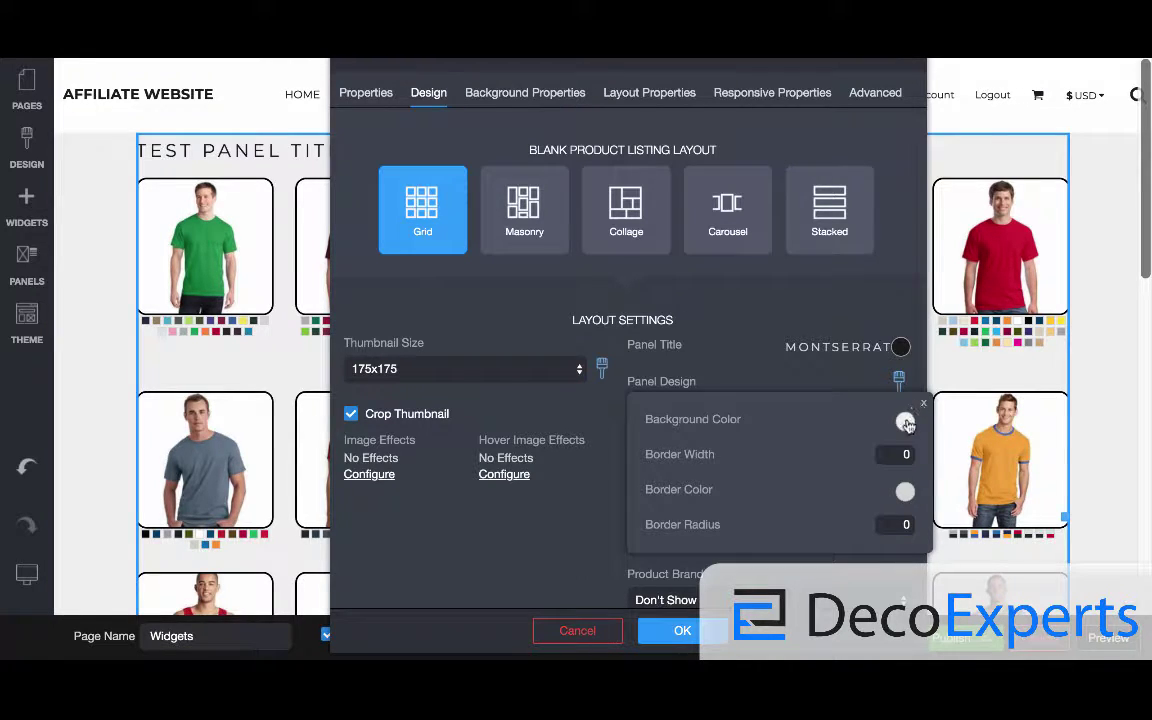
pyautogui.click(905, 422)
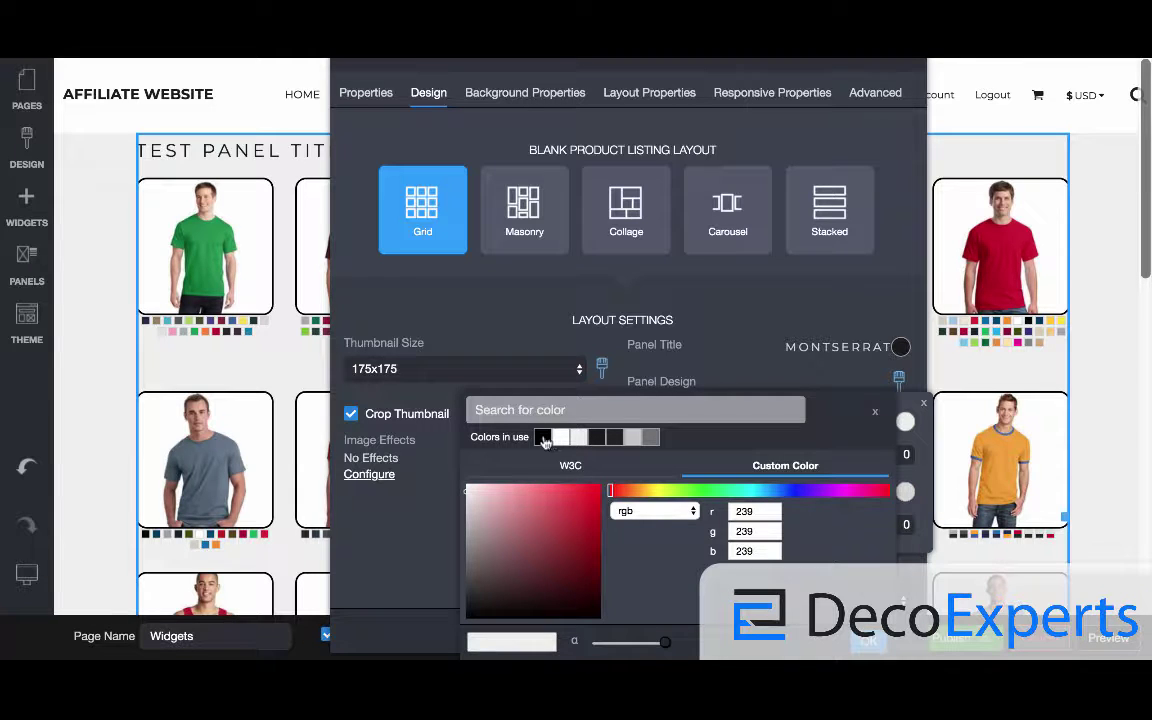
pyautogui.click(541, 438)
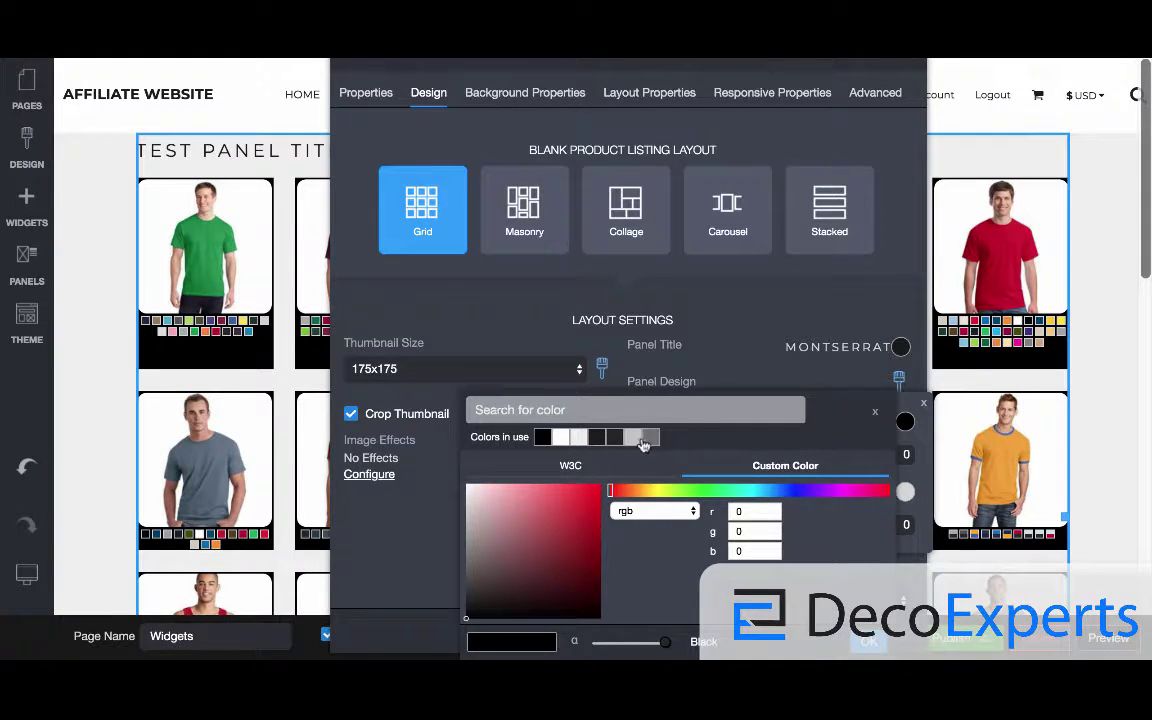
pyautogui.click(561, 438)
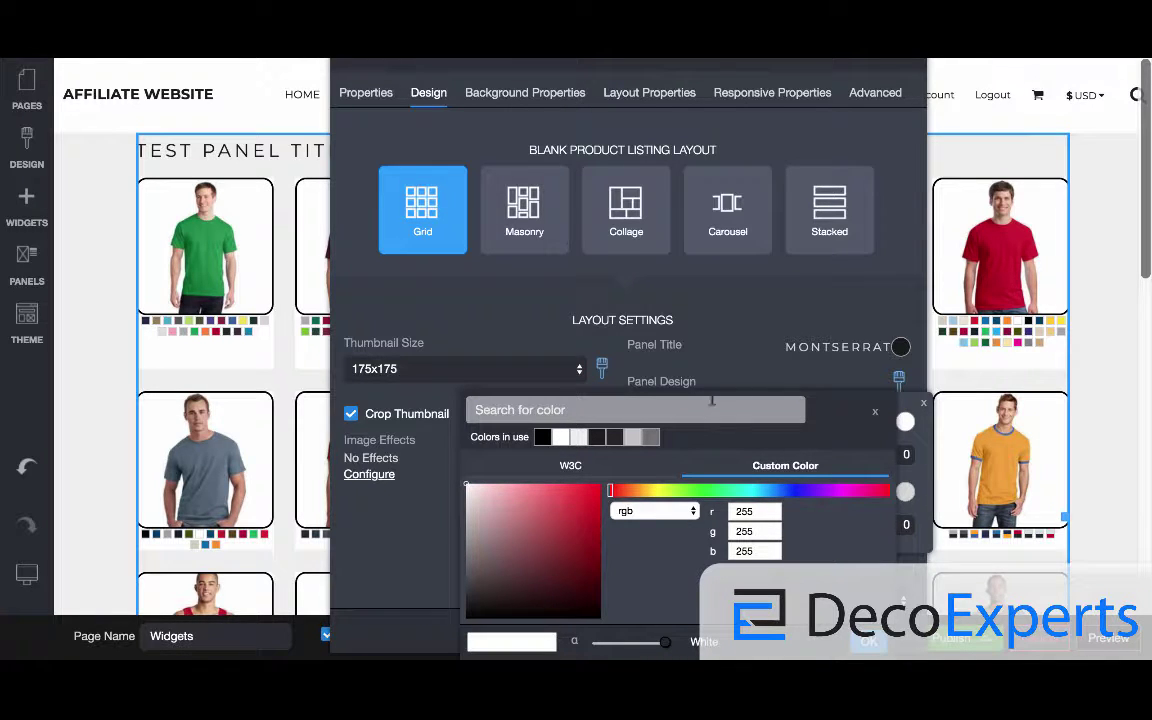
pyautogui.moveTo(853, 393); pyautogui.dragTo(848, 241)
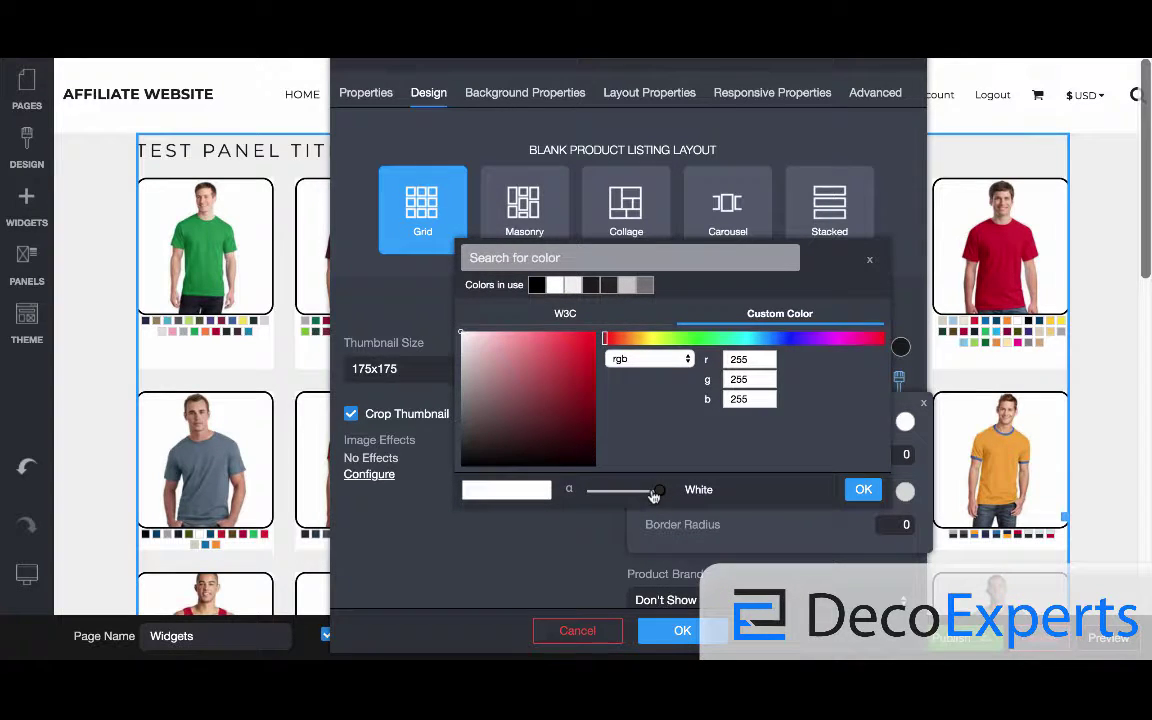
pyautogui.moveTo(655, 492); pyautogui.dragTo(590, 491)
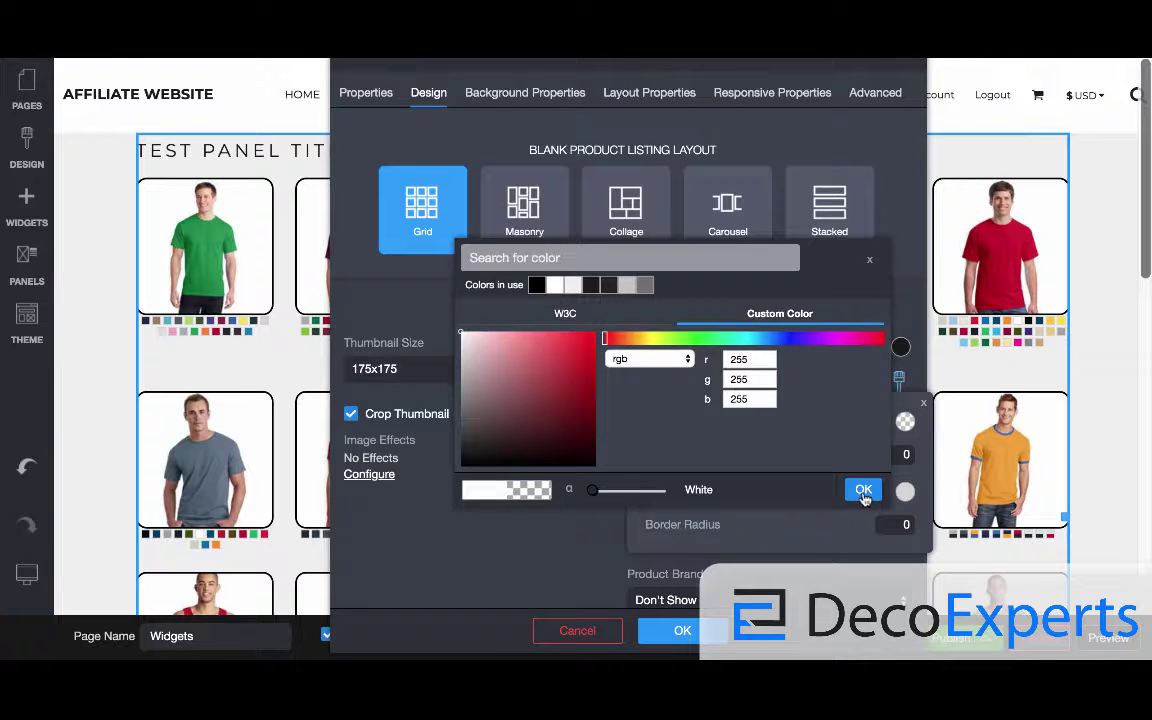
pyautogui.click(863, 490)
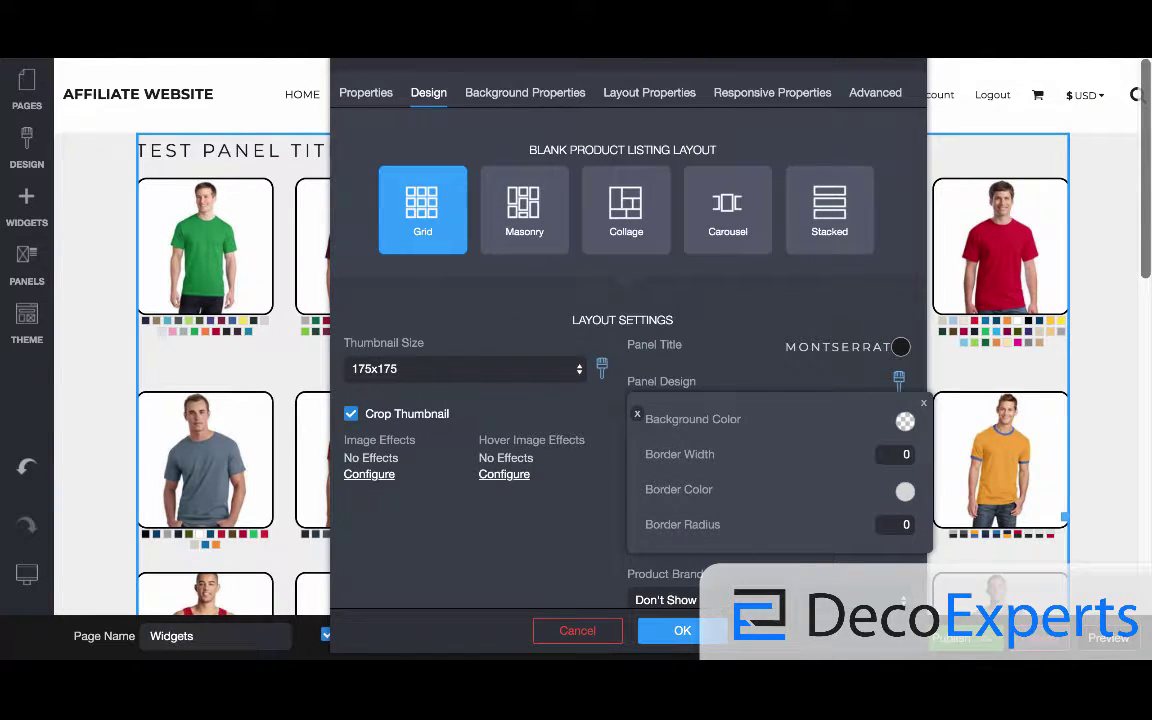
# - Make the background color and the border color of the product thumbnails fully transparent in the thumbnail styling
pyautogui.click(592, 420)
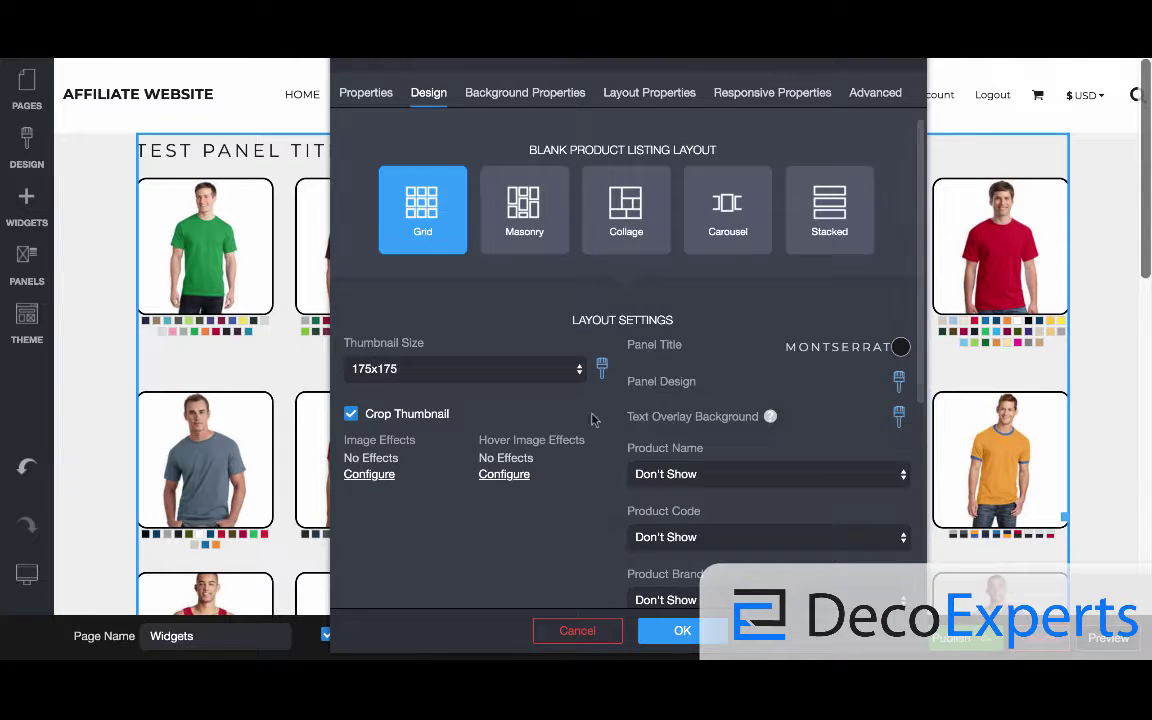
pyautogui.click(602, 372)
pyautogui.click(623, 412)
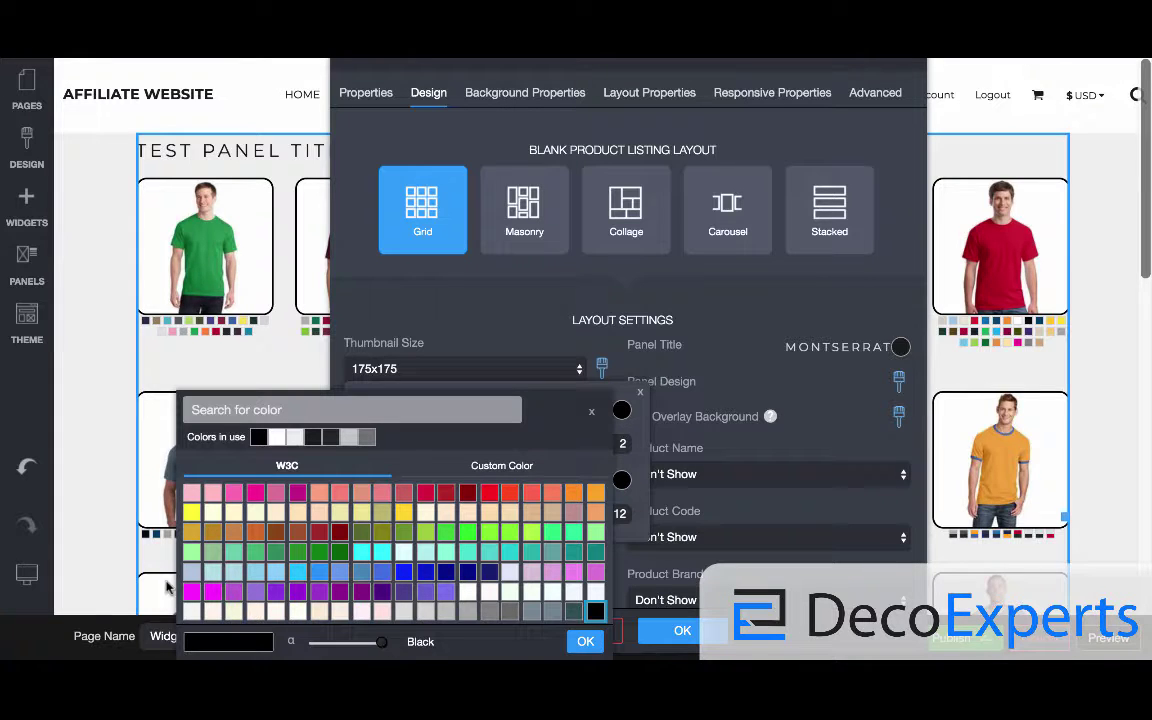
pyautogui.moveTo(386, 646); pyautogui.dragTo(314, 642)
pyautogui.click(585, 643)
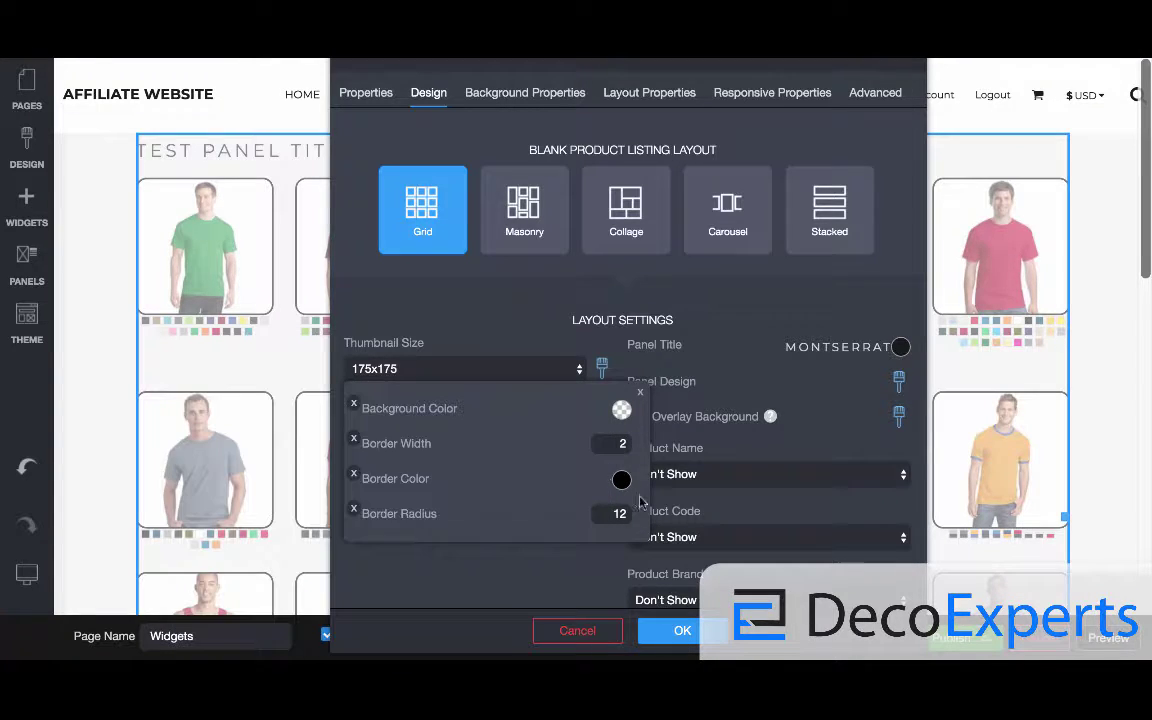
pyautogui.click(622, 480)
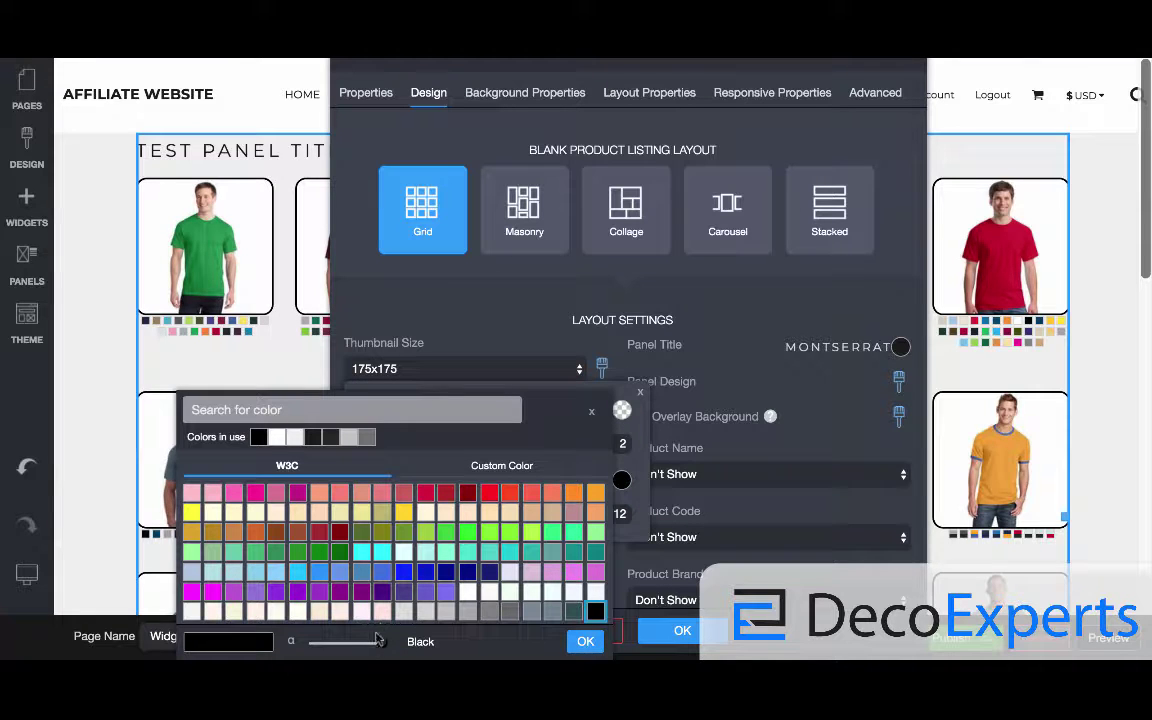
pyautogui.moveTo(380, 646); pyautogui.dragTo(233, 646)
pyautogui.click(588, 642)
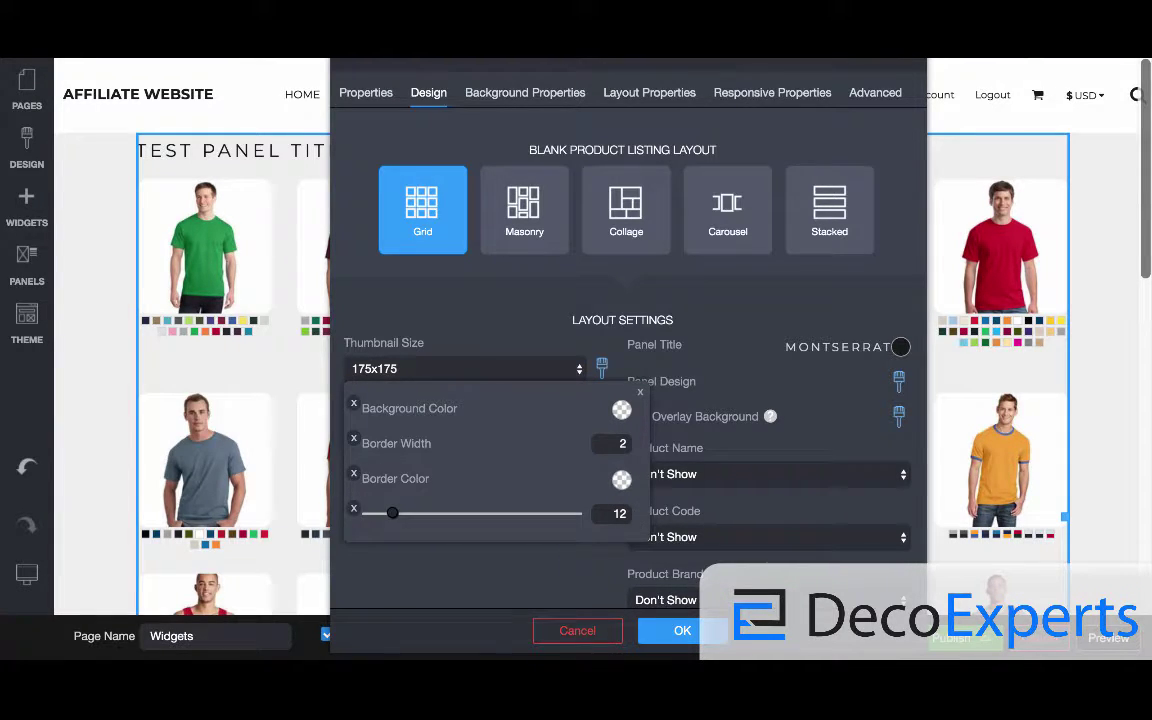
# - Set the border radius and border width of the product thumbnails to 0 and close their styling options
pyautogui.click(611, 513)
pyautogui.write('0')
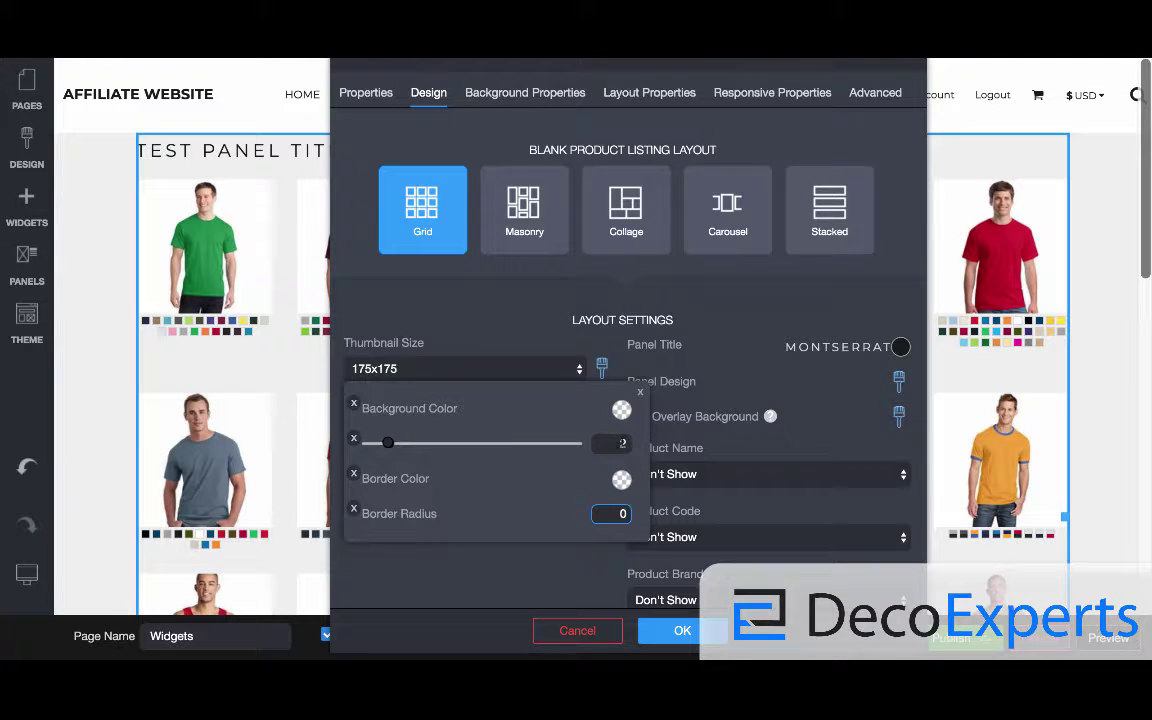
pyautogui.click(611, 443)
pyautogui.write('0')
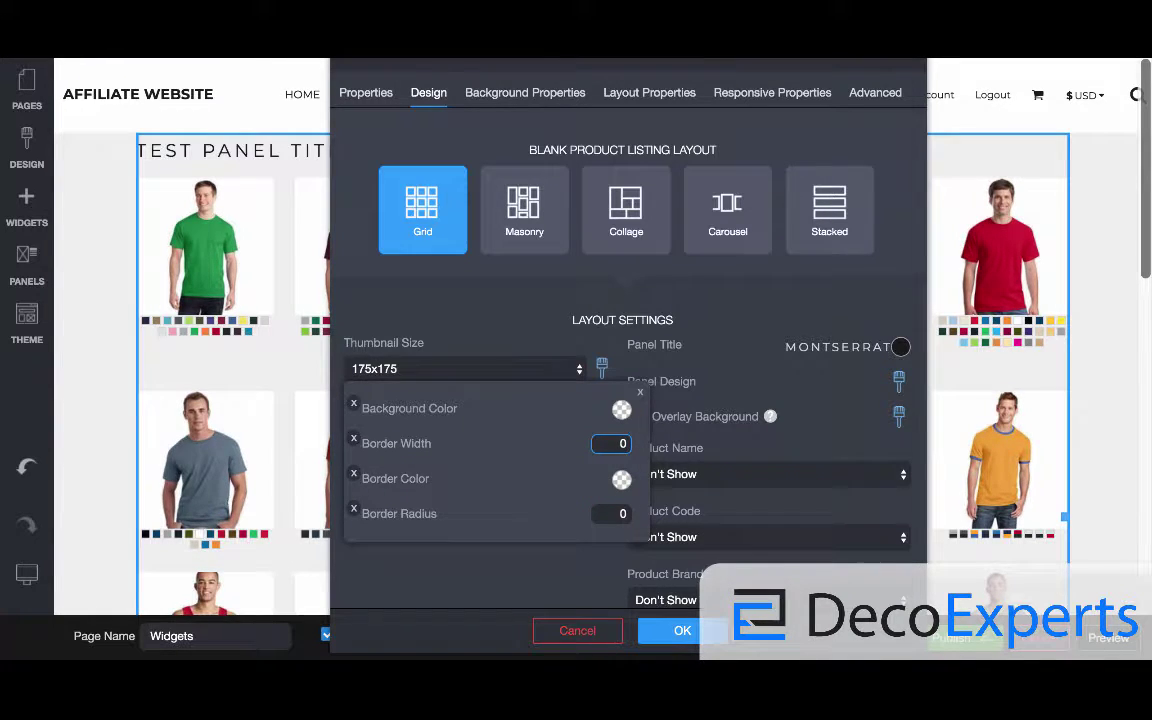
pyautogui.click(680, 632)
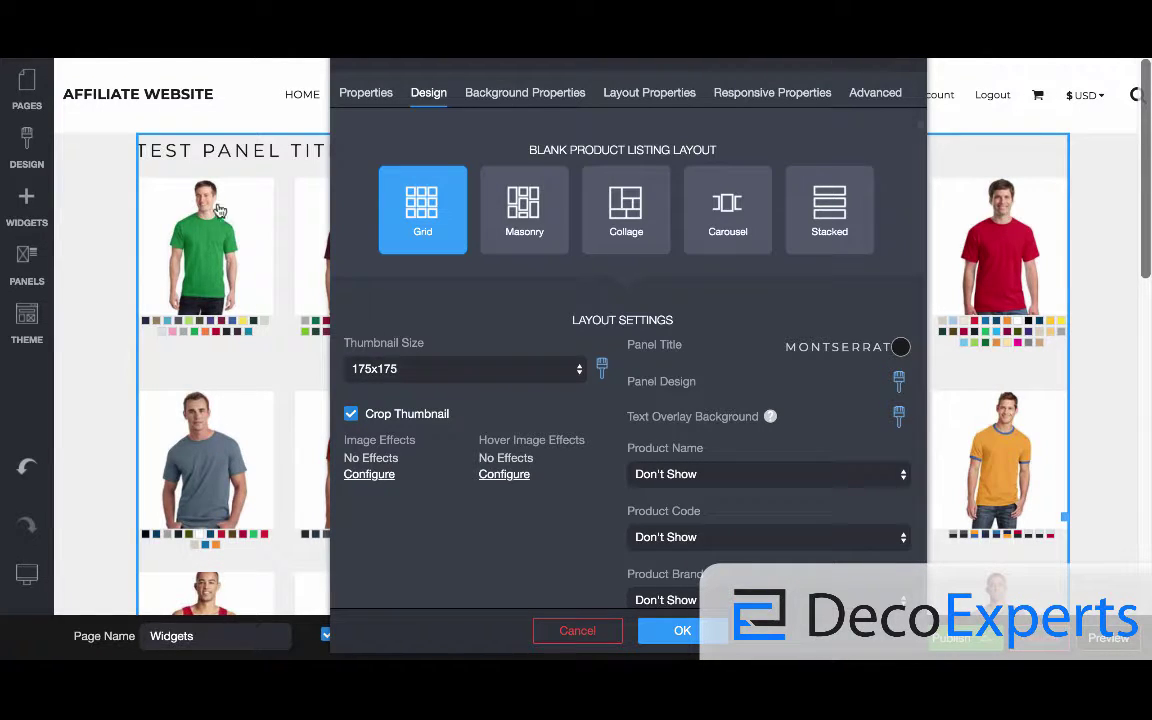
# - Set the product name to Show Above and turn off Wrap when Multiple Lines in its text styling
pyautogui.click(769, 477)
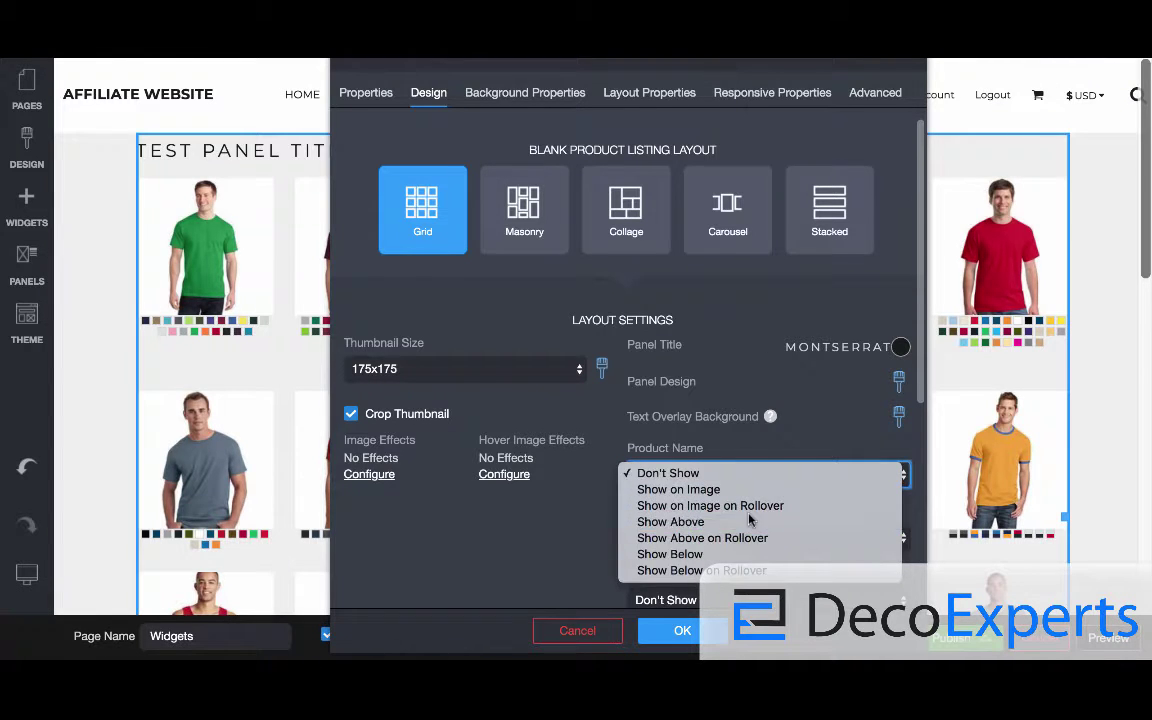
pyautogui.click(750, 520)
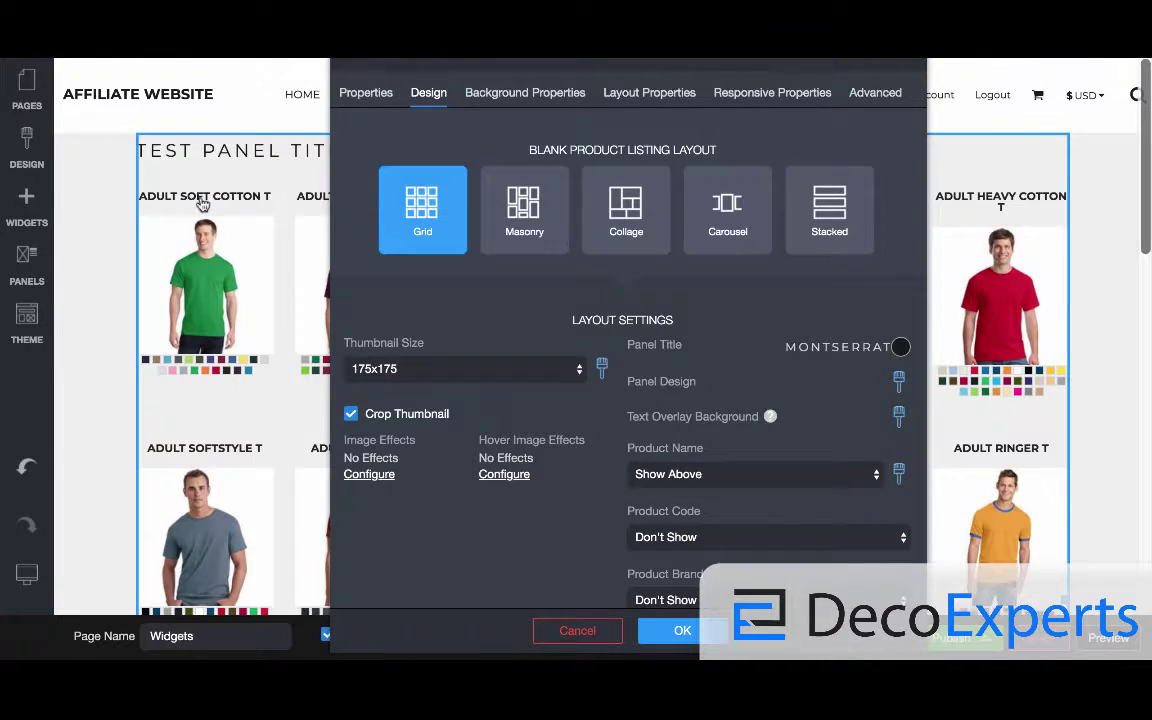
pyautogui.click(899, 475)
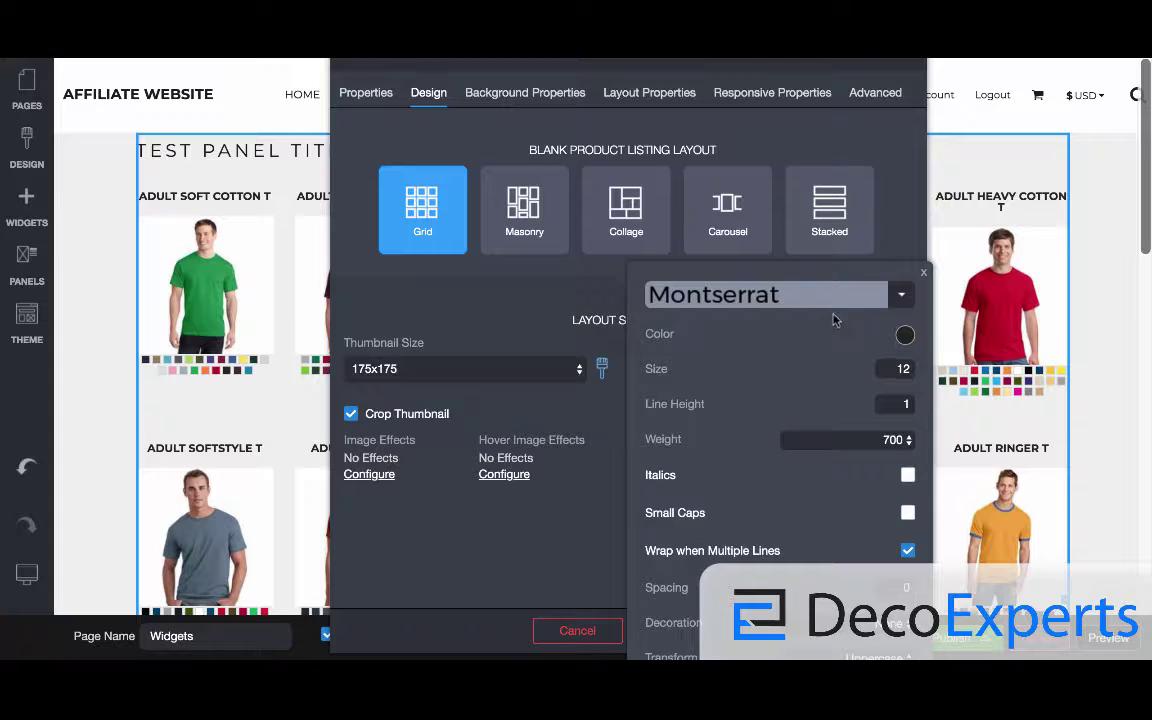
pyautogui.click(893, 369)
pyautogui.click(907, 552)
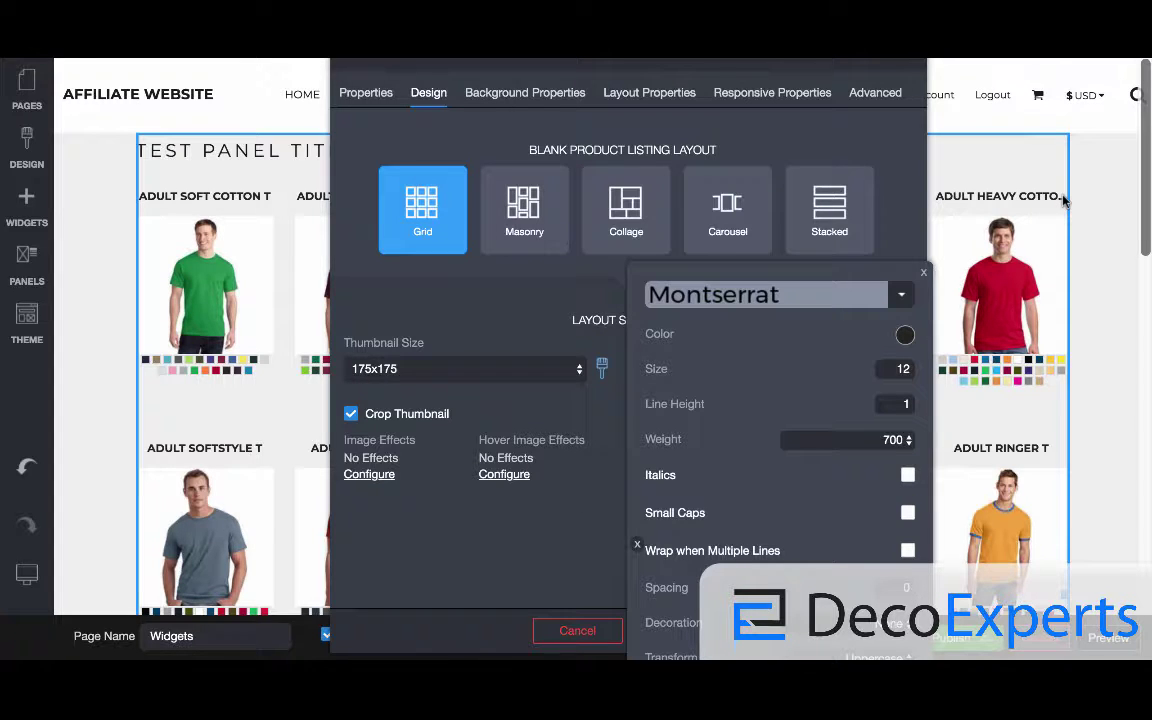
# - Set the product name text to size 10 with a spacing of -0.03
pyautogui.moveTo(663, 372)
pyautogui.moveTo(663, 372); pyautogui.dragTo(655, 372)
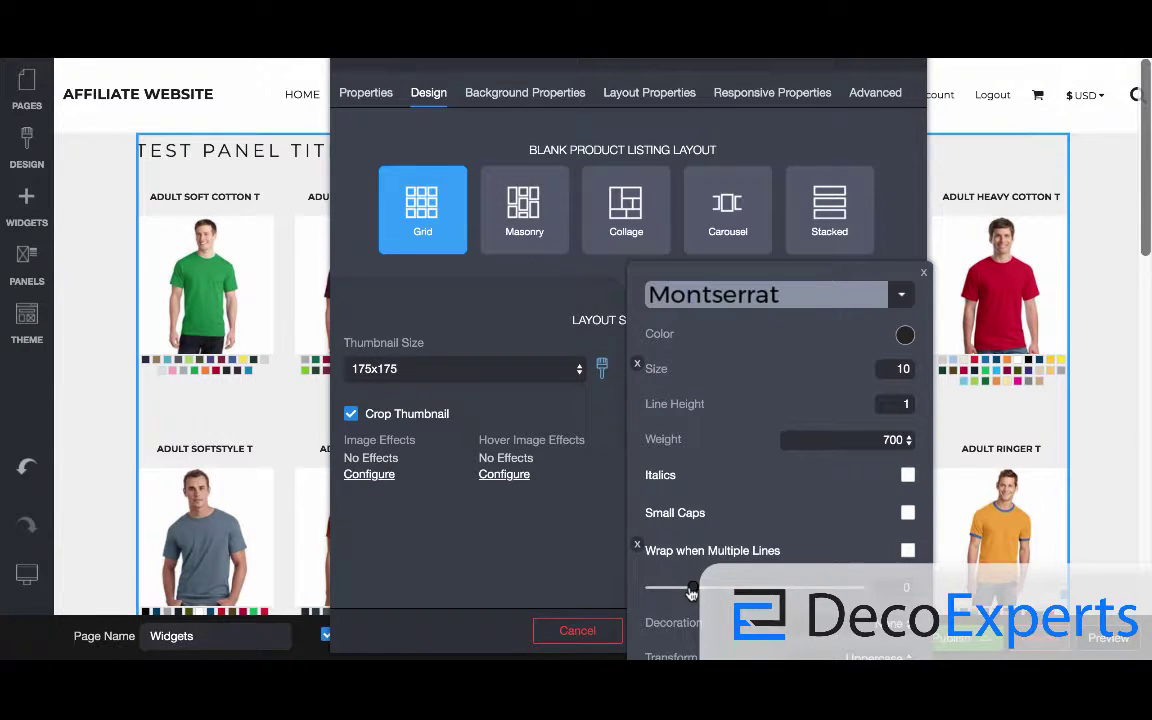
pyautogui.moveTo(693, 588); pyautogui.dragTo(681, 592)
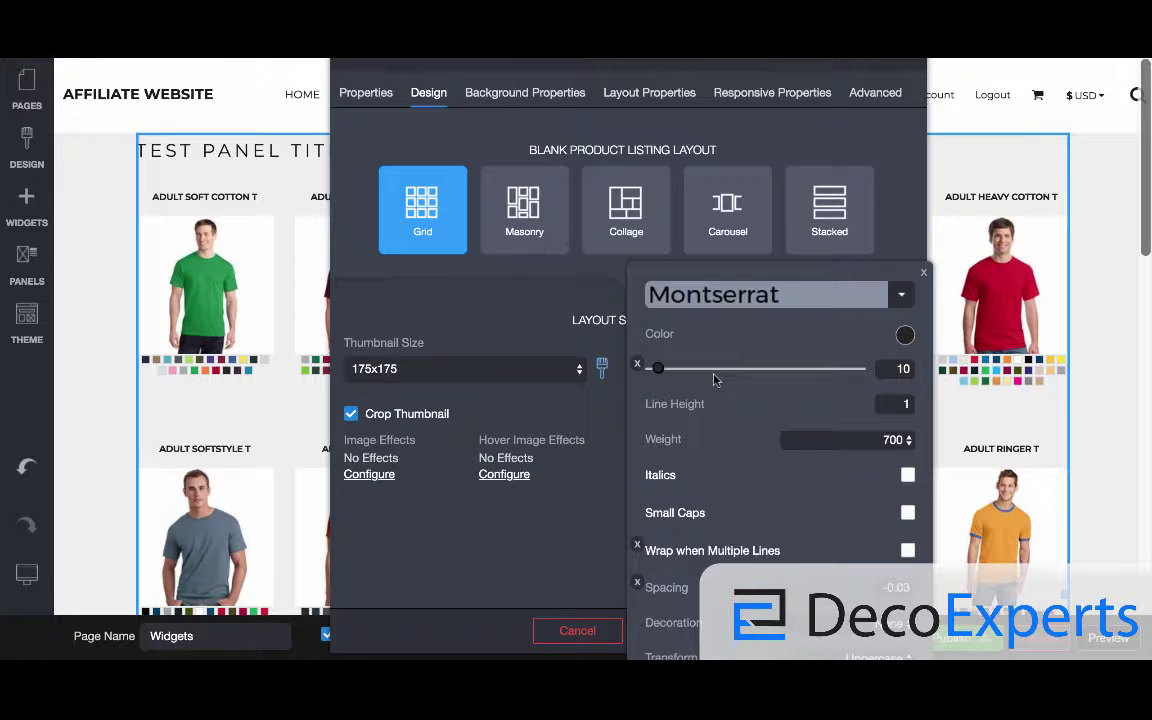
# - Keep the product name's decoration at None, set its text transform to None, and close the text styling
pyautogui.moveTo(733, 272); pyautogui.dragTo(784, 95)
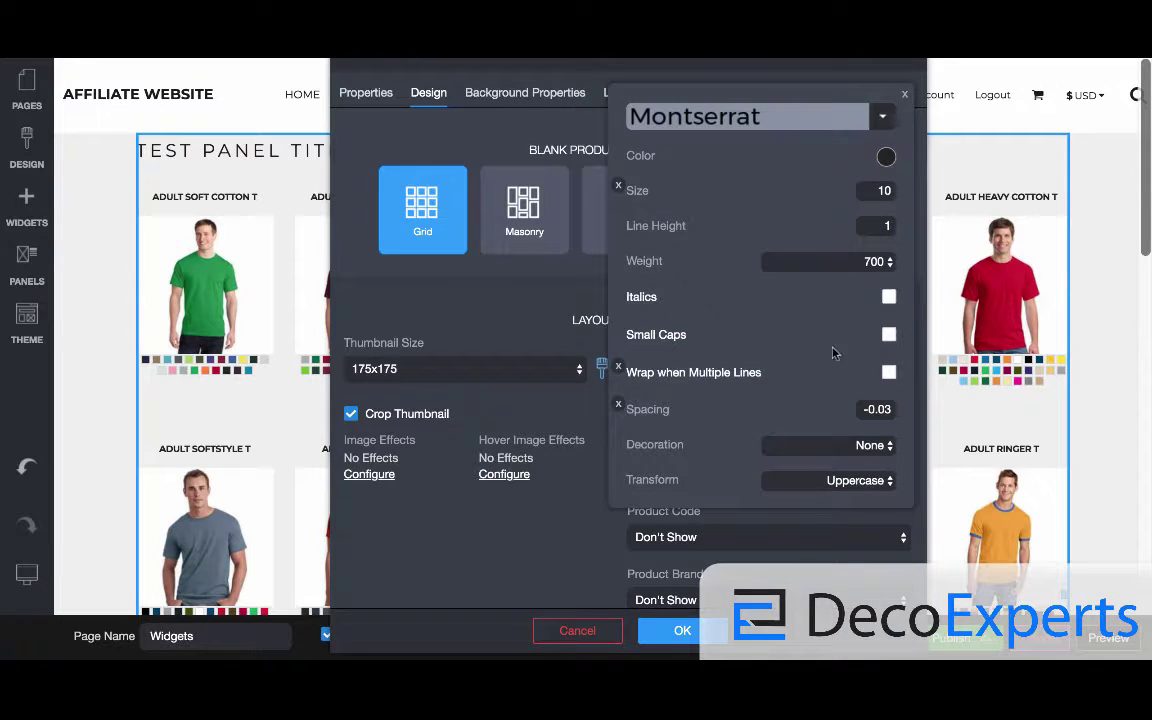
pyautogui.click(818, 452)
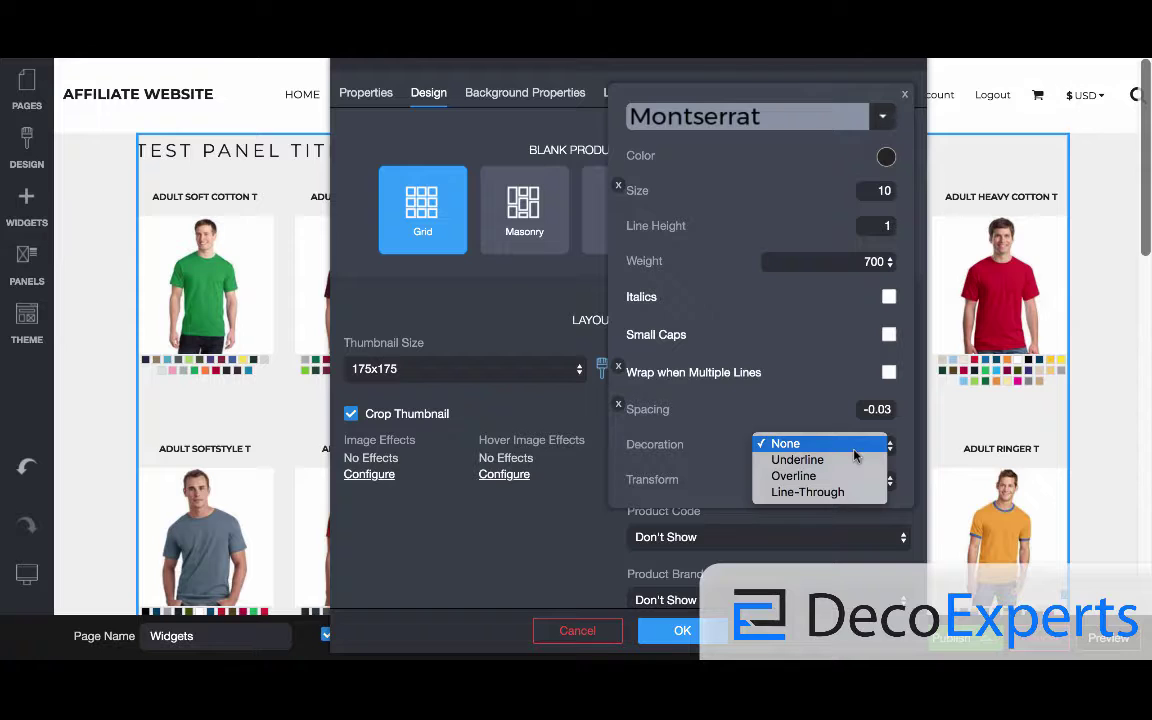
pyautogui.click(810, 447)
pyautogui.click(845, 482)
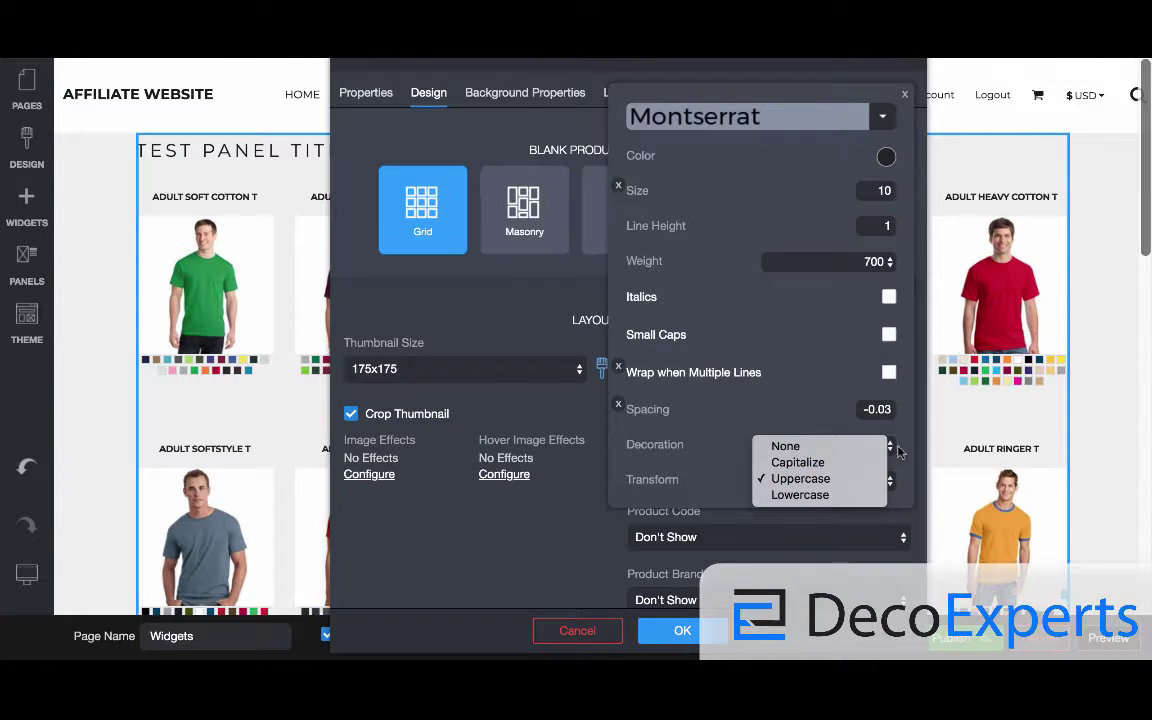
pyautogui.click(845, 449)
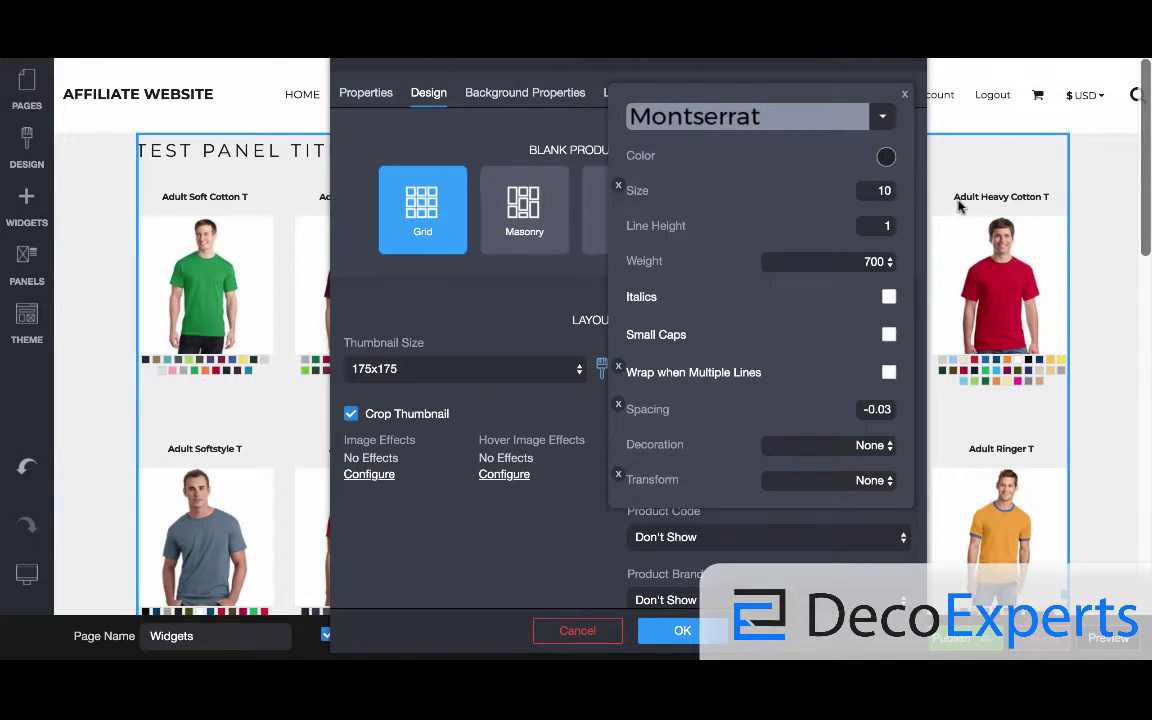
pyautogui.click(904, 94)
# - Set the product code to Show on Image on Rollover and view its text styling options
pyautogui.scroll(-2, 848, 574)
pyautogui.scroll(-1, 848, 574)
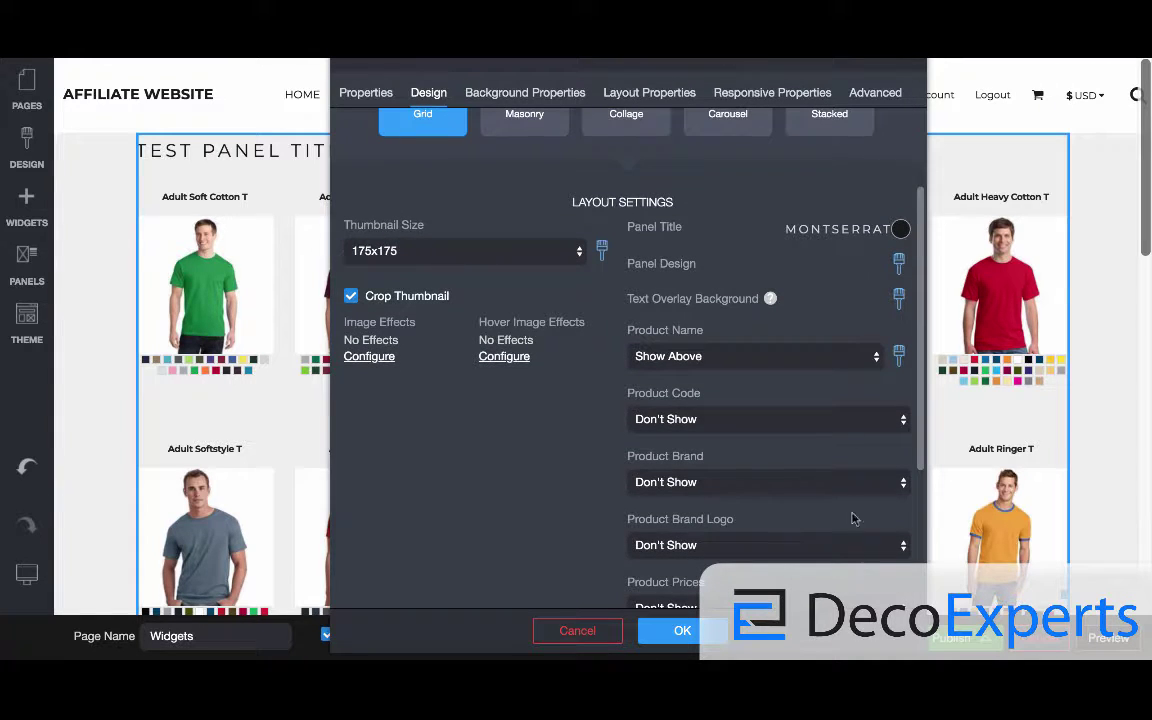
pyautogui.click(856, 421)
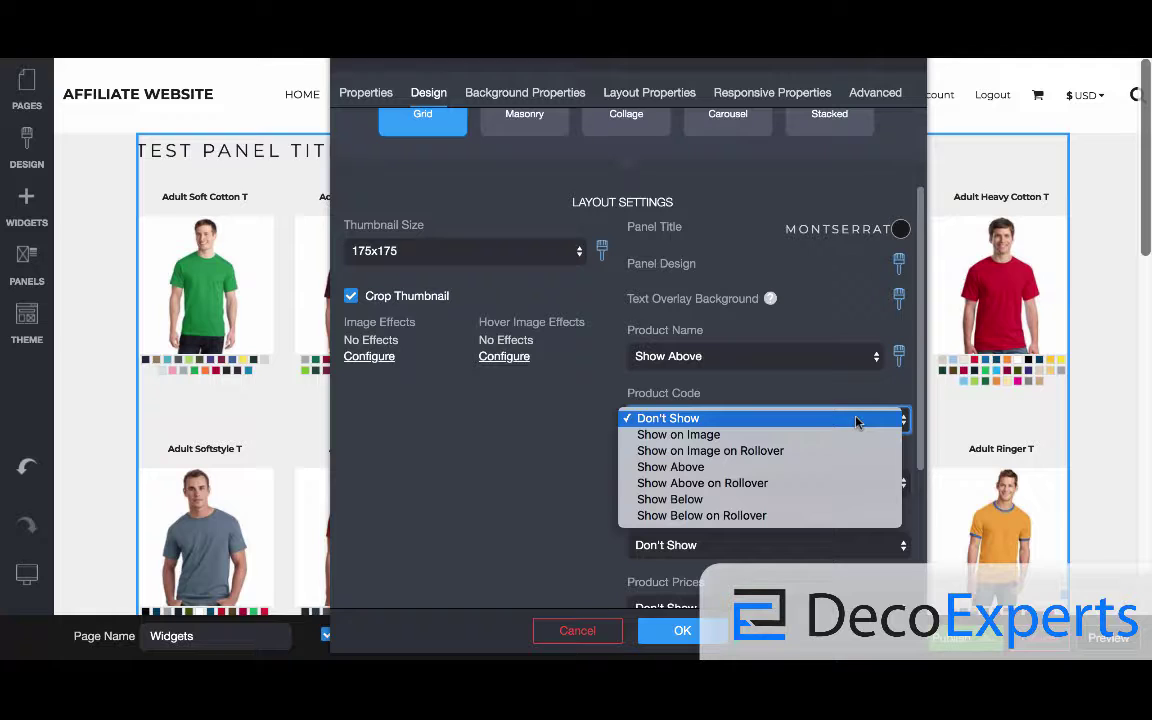
pyautogui.click(792, 451)
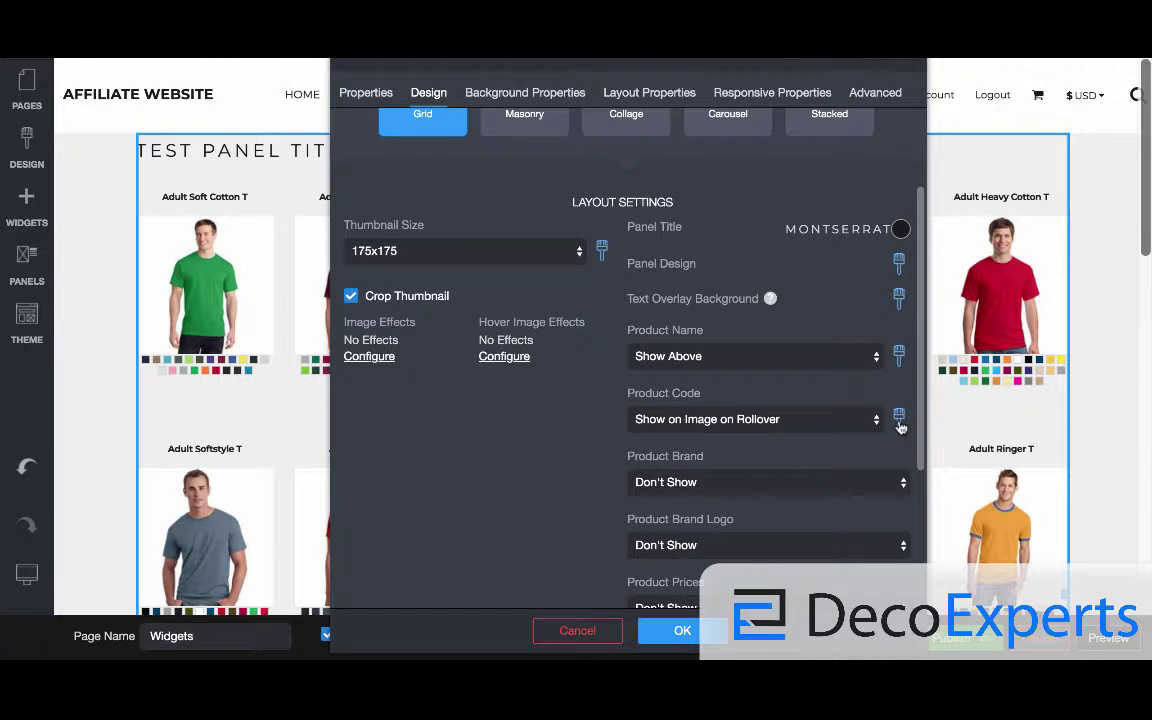
pyautogui.click(899, 418)
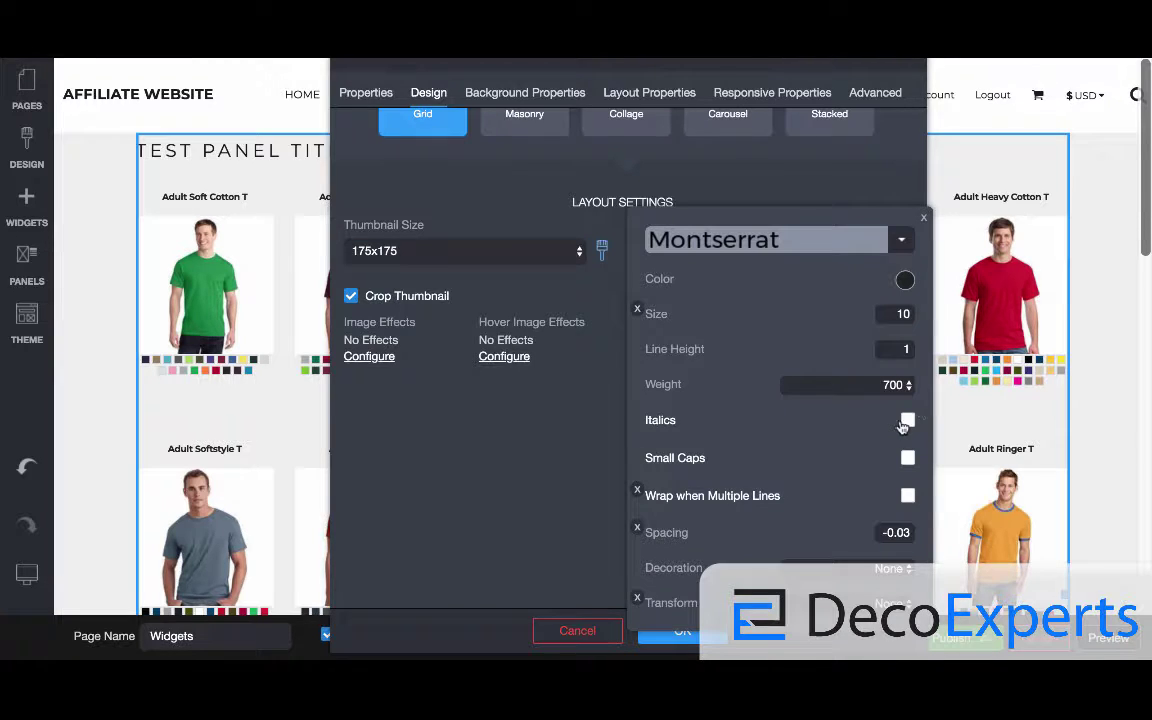
pyautogui.click(514, 463)
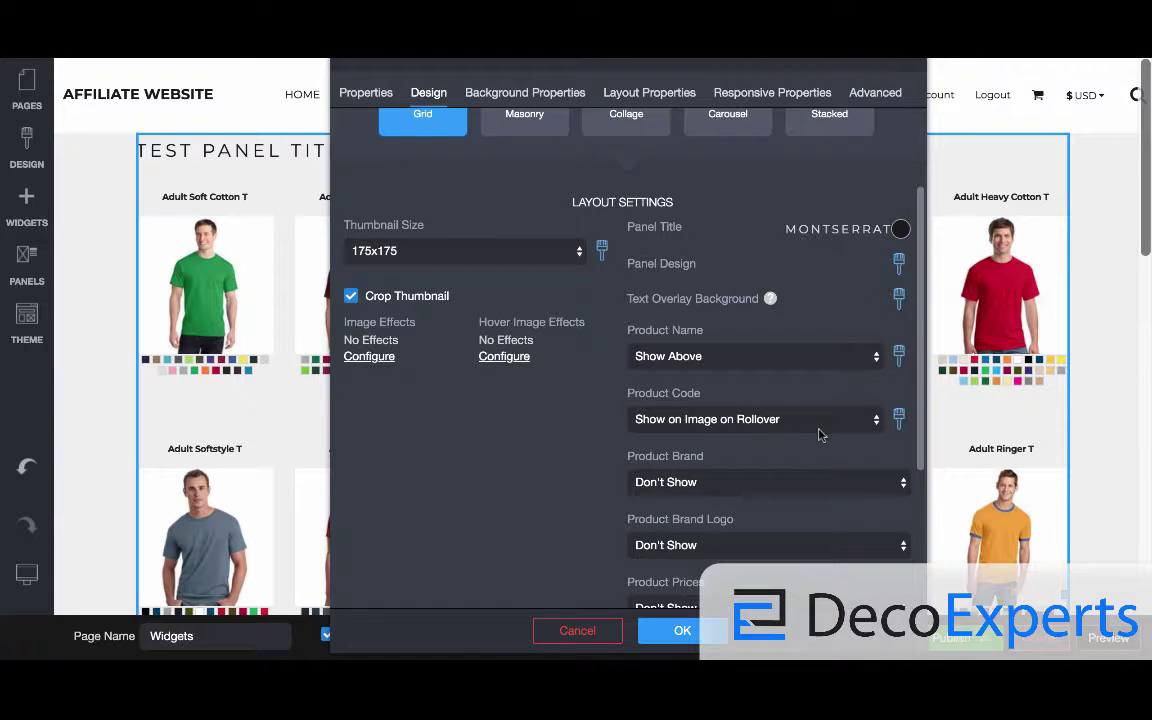
# - Set the product brand logo to Show on Image in the layout settings
pyautogui.scroll(-5, 824, 455)
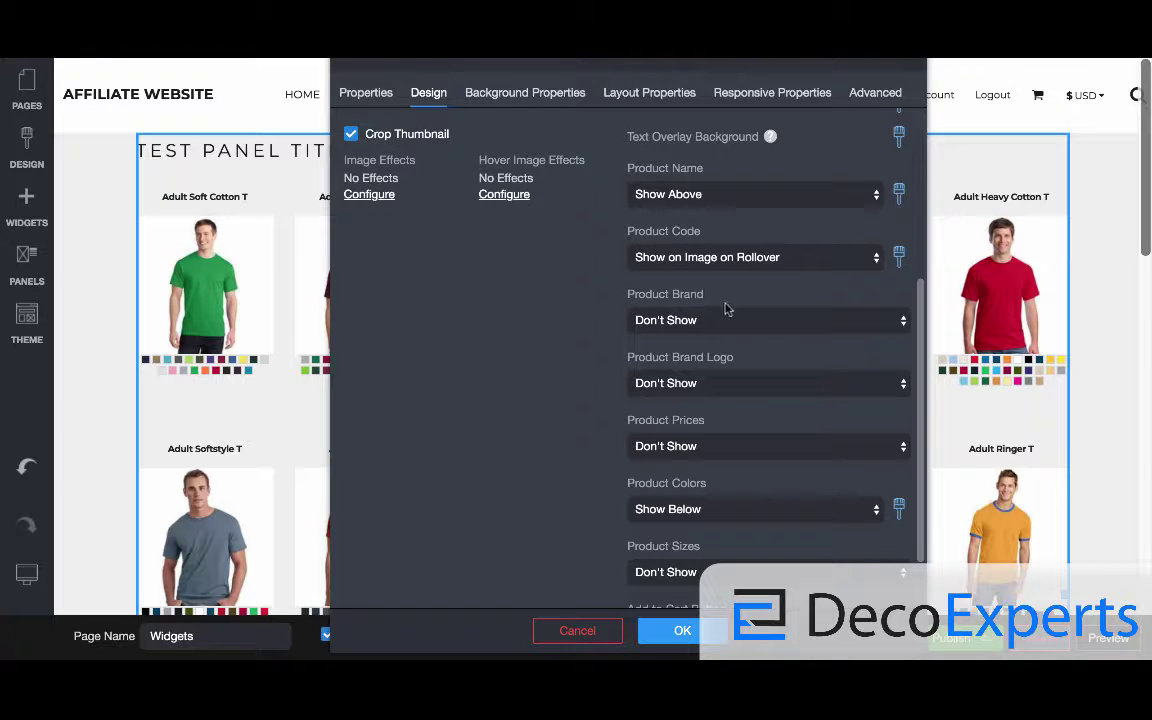
pyautogui.click(694, 383)
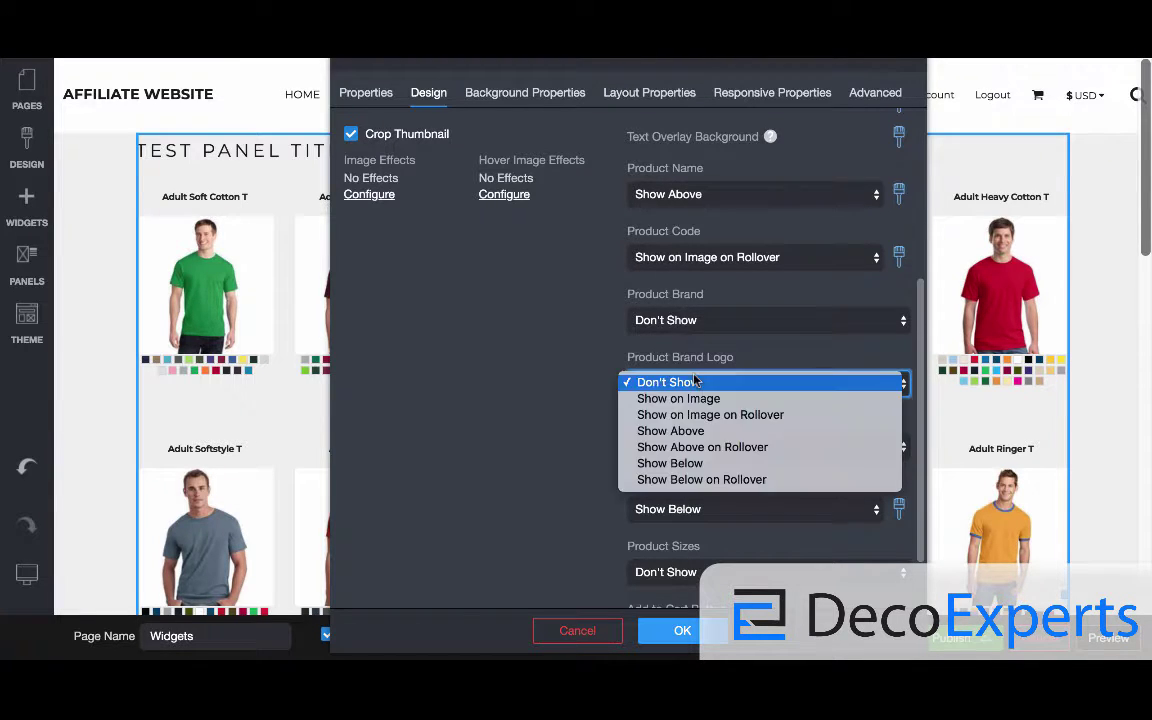
pyautogui.click(745, 398)
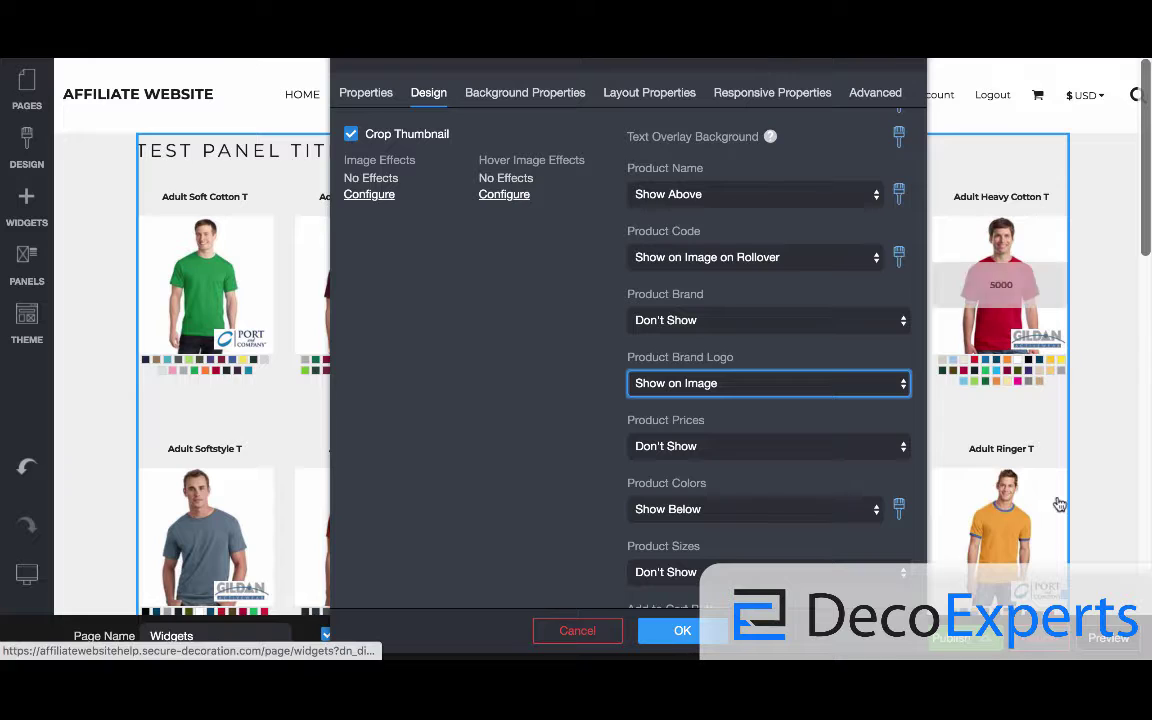
# - Set the product prices to Show Below in the layout settings
pyautogui.scroll(-1, 1055, 500)
pyautogui.scroll(-1, 1060, 550)
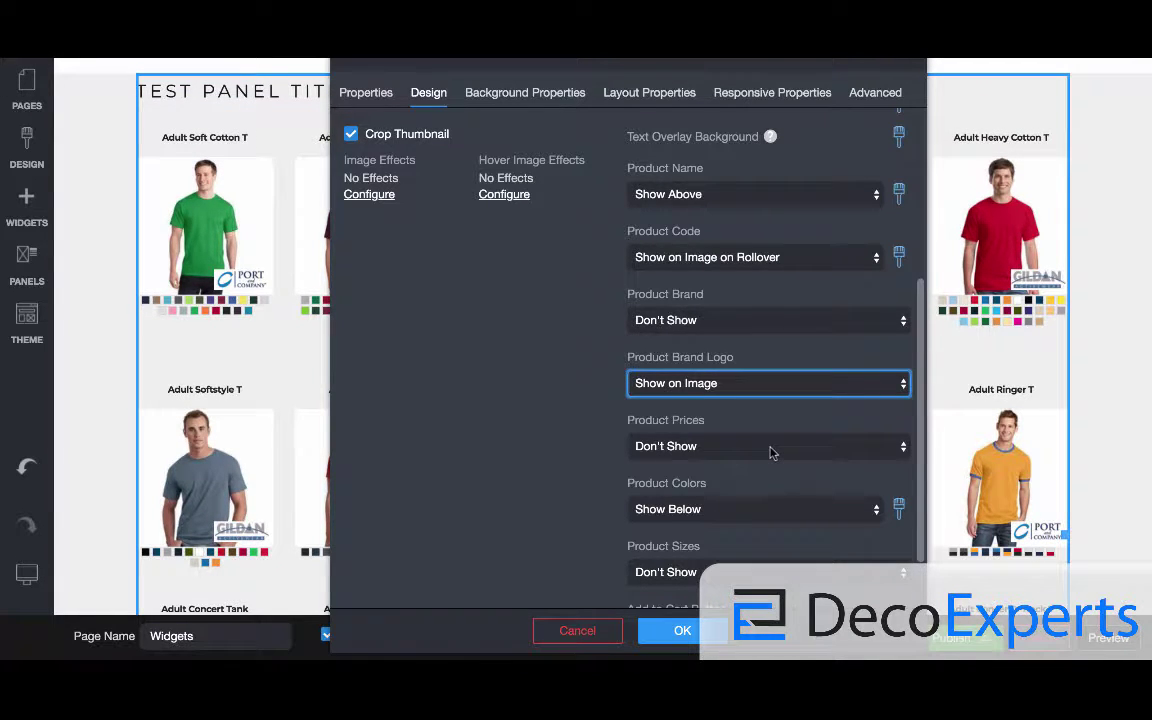
pyautogui.scroll(-2, 770, 453)
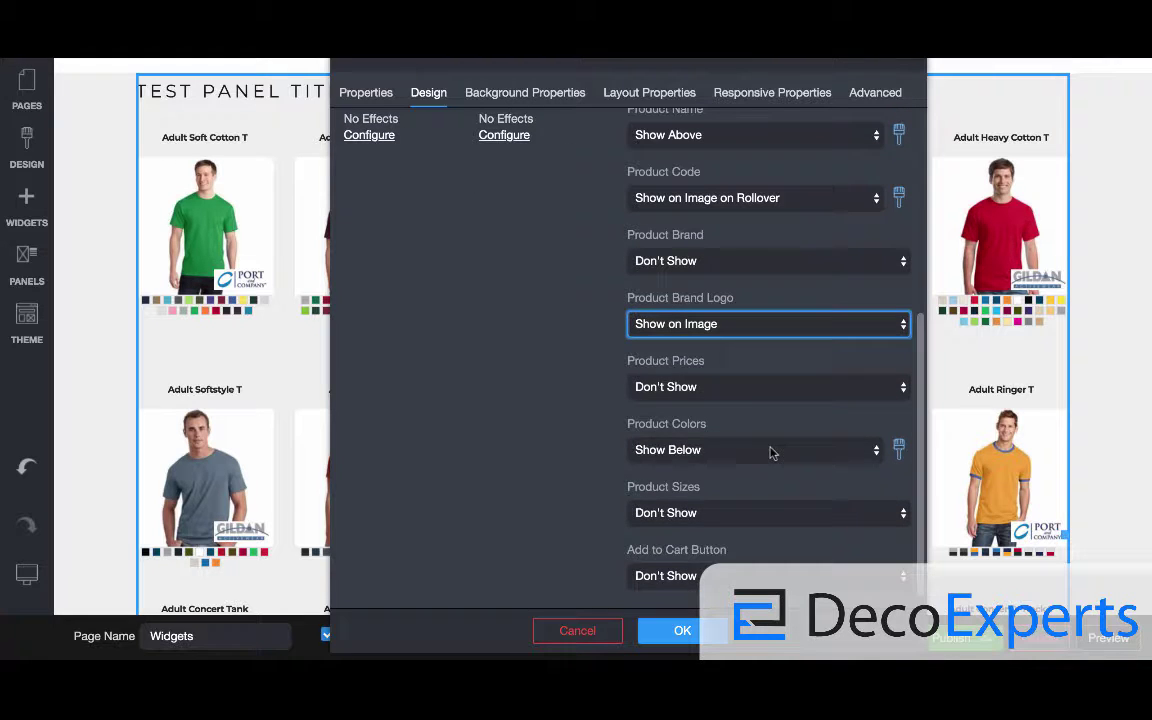
pyautogui.click(714, 392)
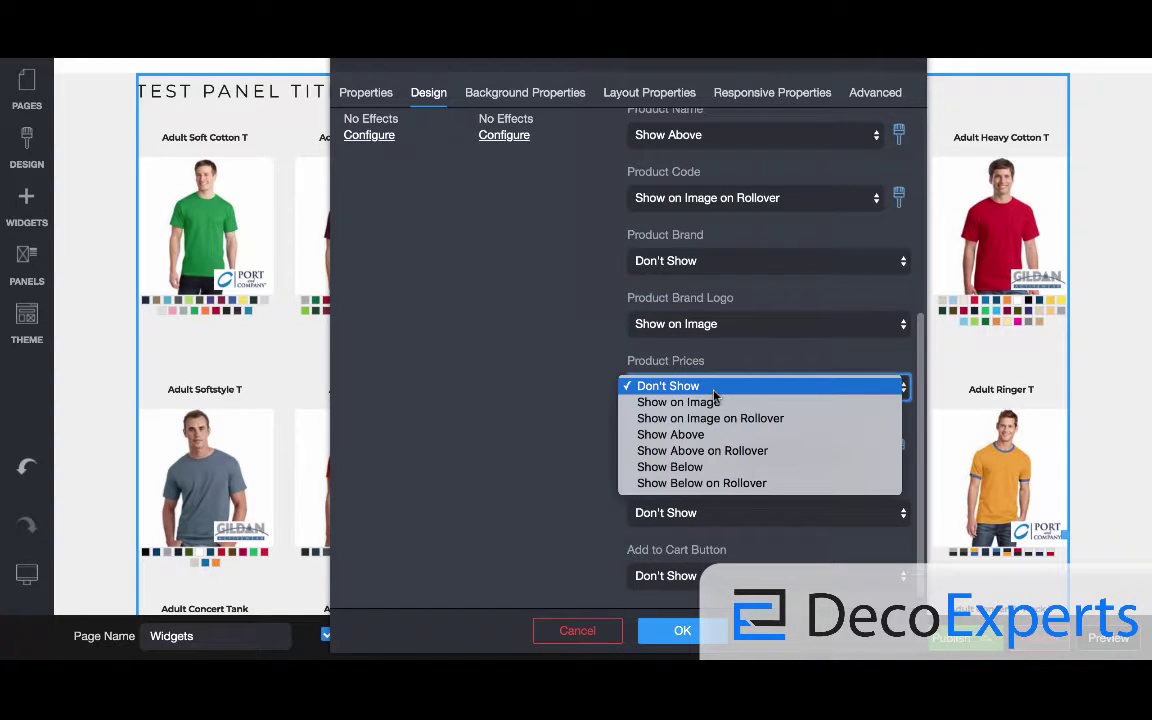
pyautogui.click(714, 467)
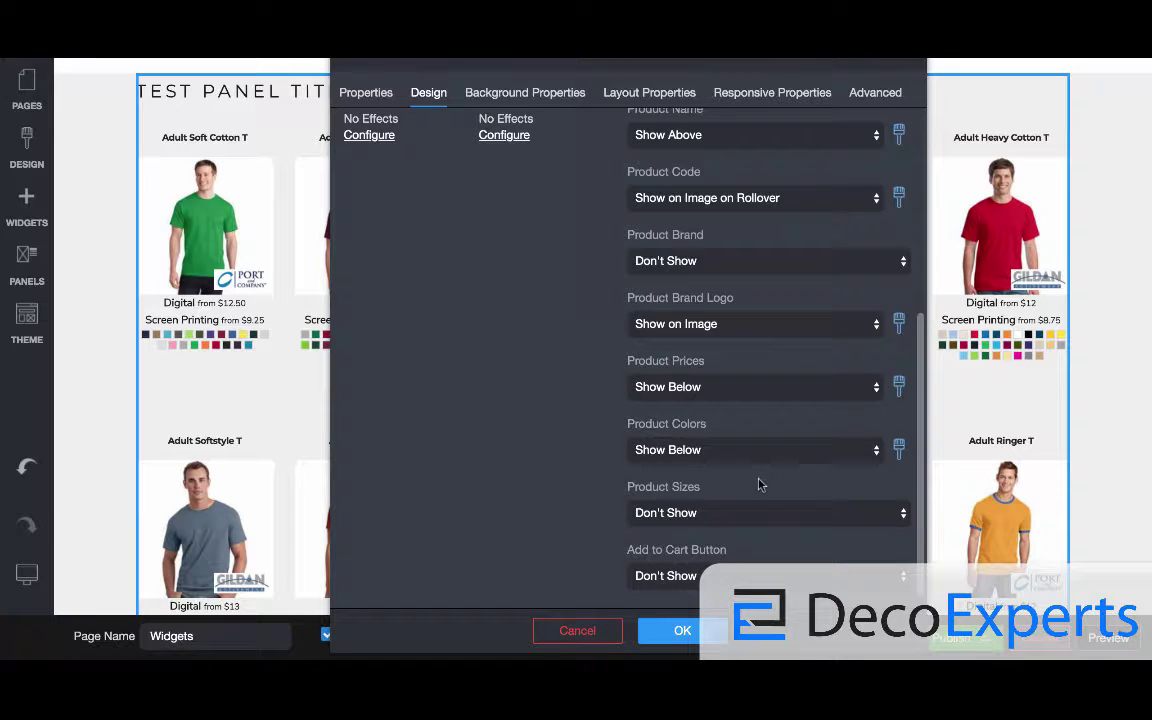
# - Set both the product colors and the product sizes to Show on Image on Rollover
pyautogui.click(740, 454)
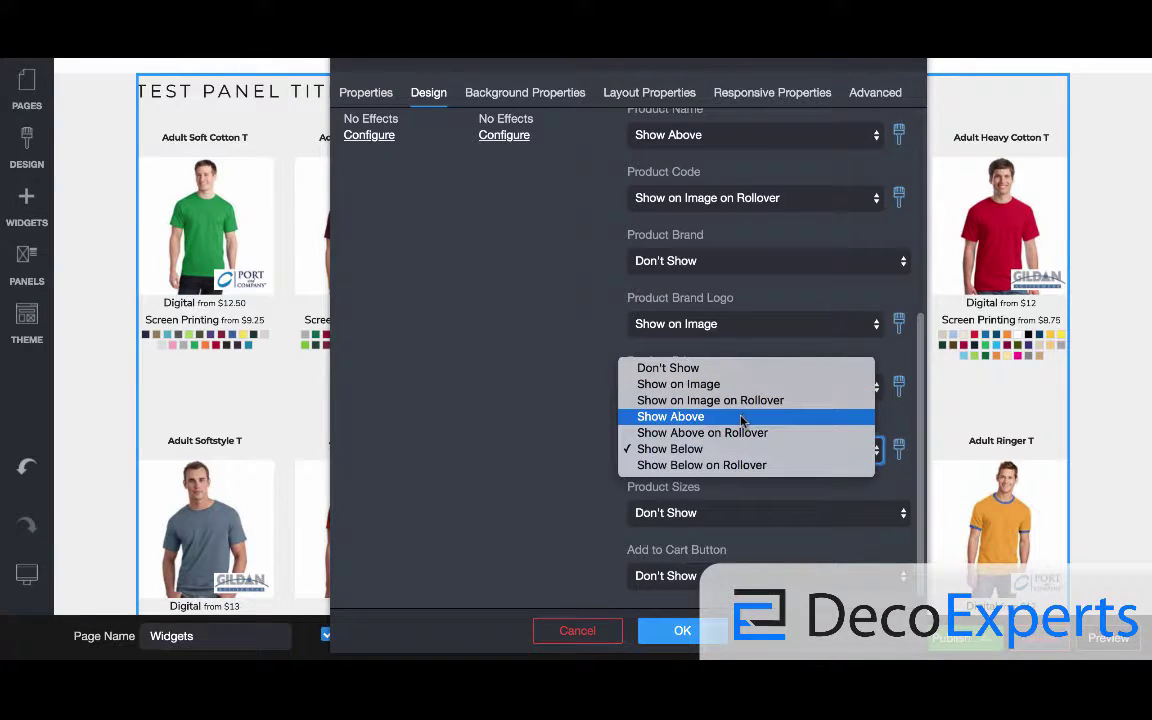
pyautogui.click(741, 403)
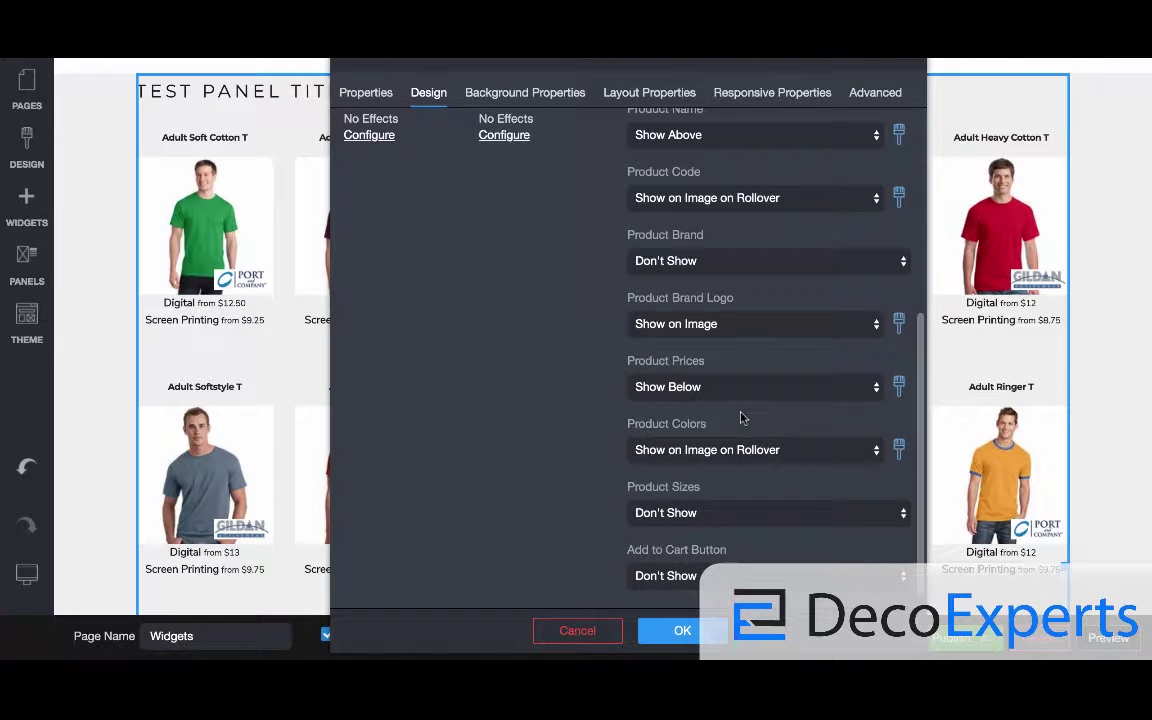
pyautogui.click(714, 514)
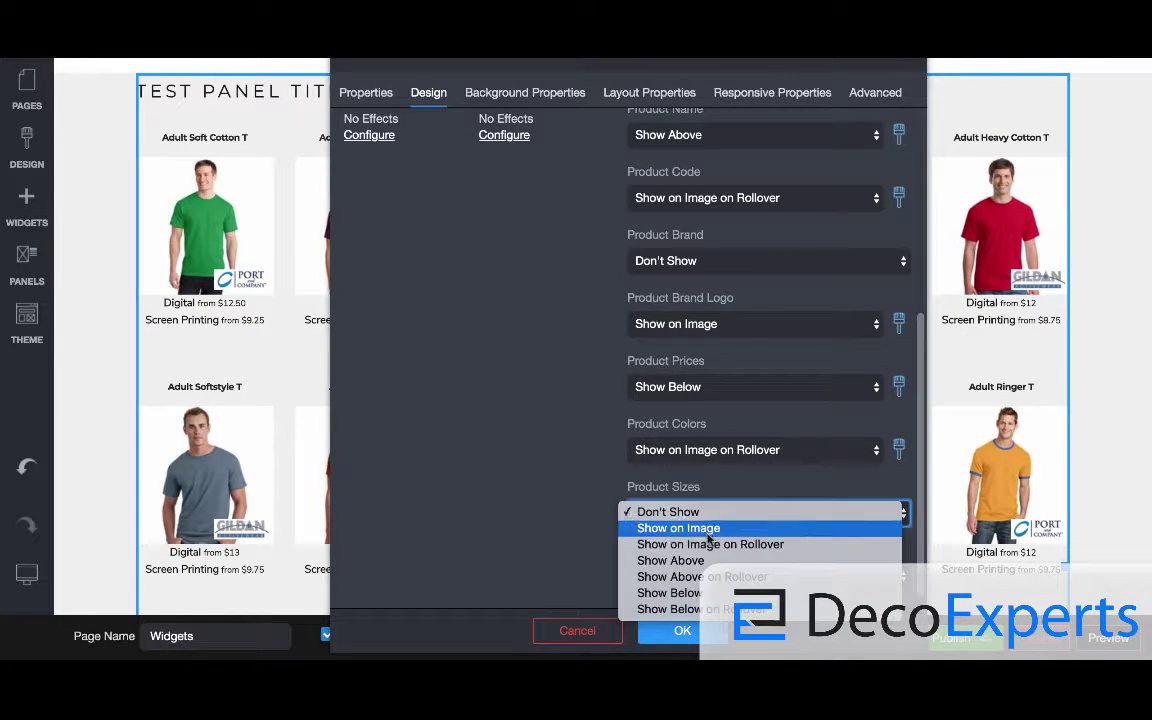
pyautogui.click(705, 544)
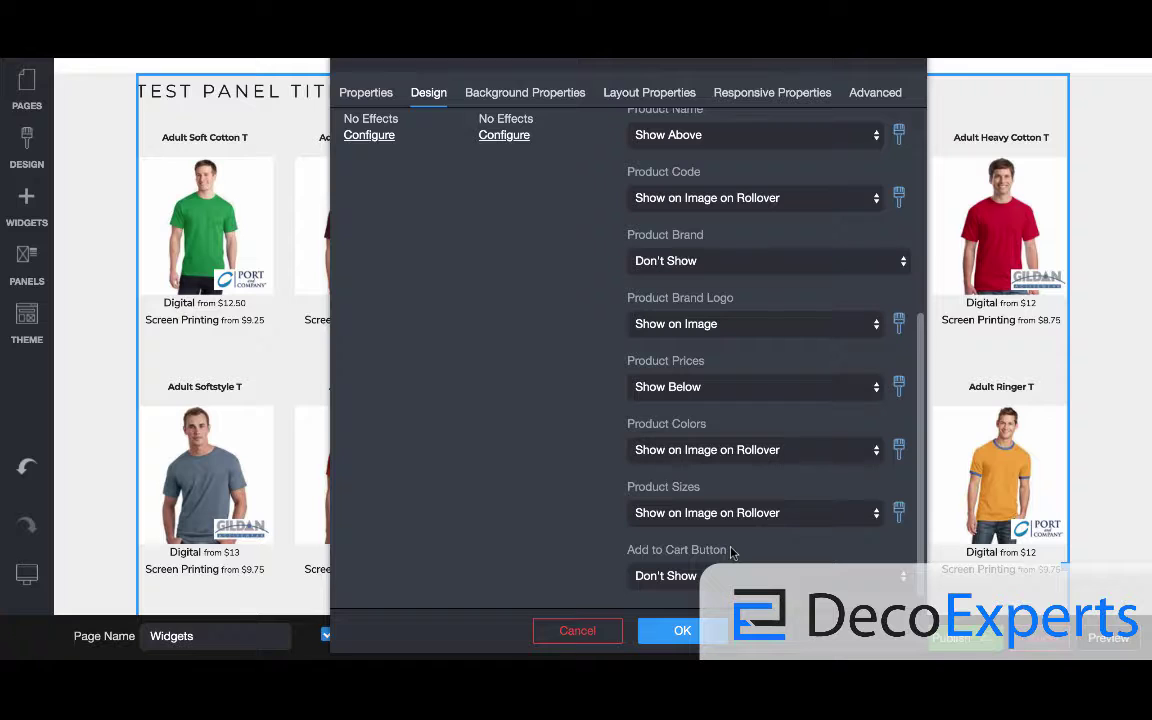
pyautogui.scroll(3, 717, 374)
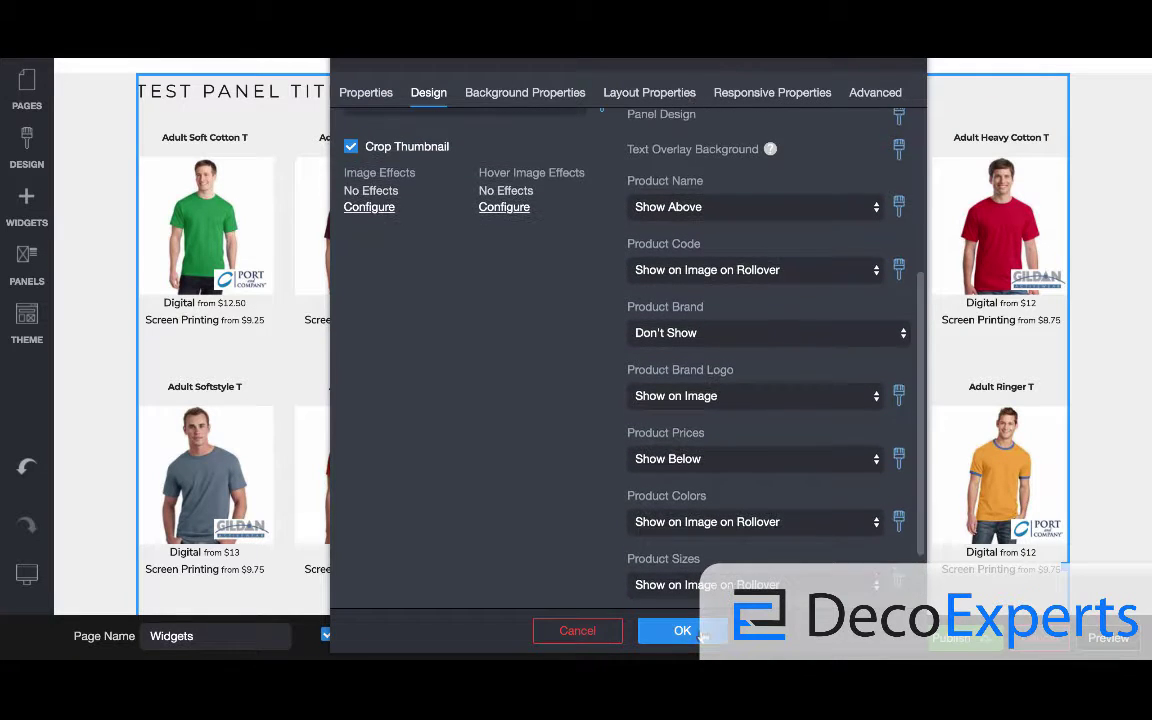
# - Apply the product listing's layout settings and check the rollover details on the Adult Cotton T thumbnail
pyautogui.click(700, 638)
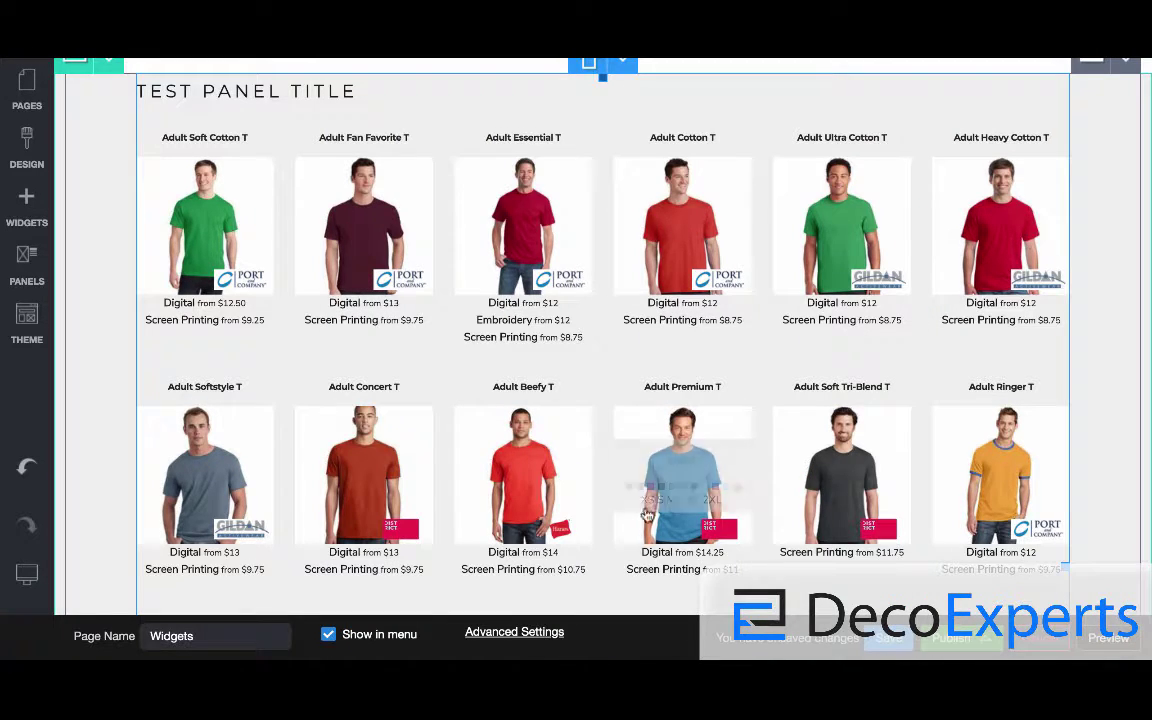
pyautogui.moveTo(692, 236)
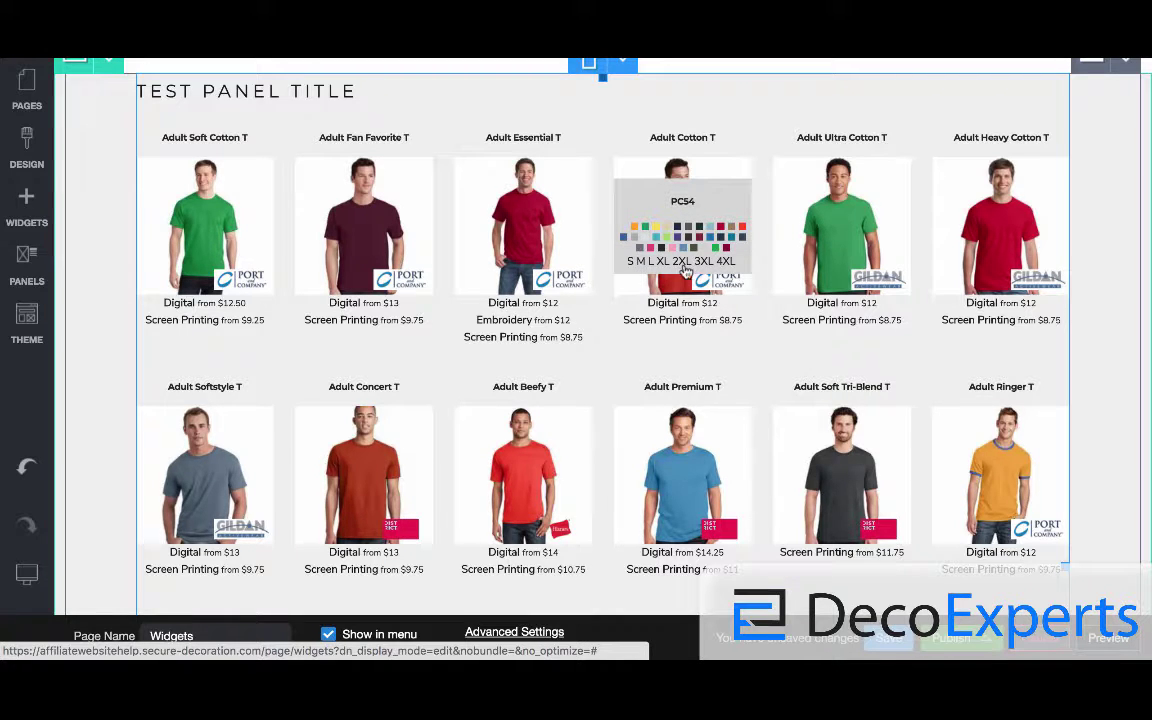
# - Set the product color swatches' width and height to 15, apply it, and check the rollover overlays on several product thumbnails
pyautogui.click(692, 236)
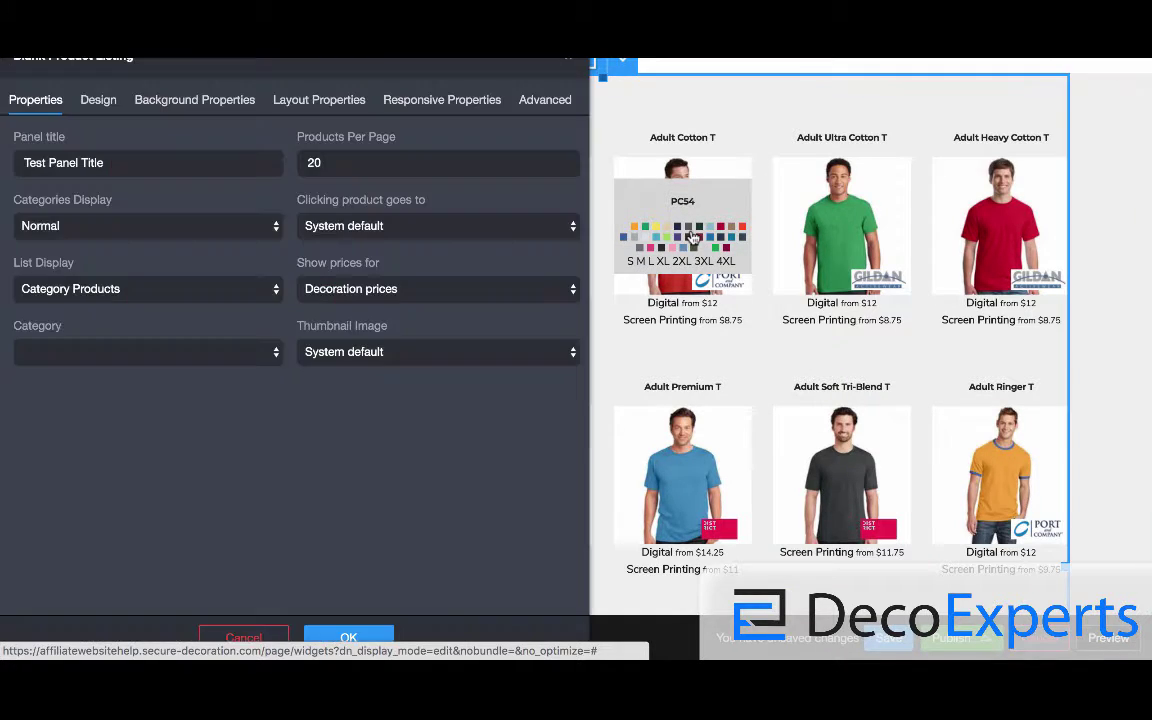
pyautogui.click(100, 103)
pyautogui.scroll(-10, 366, 513)
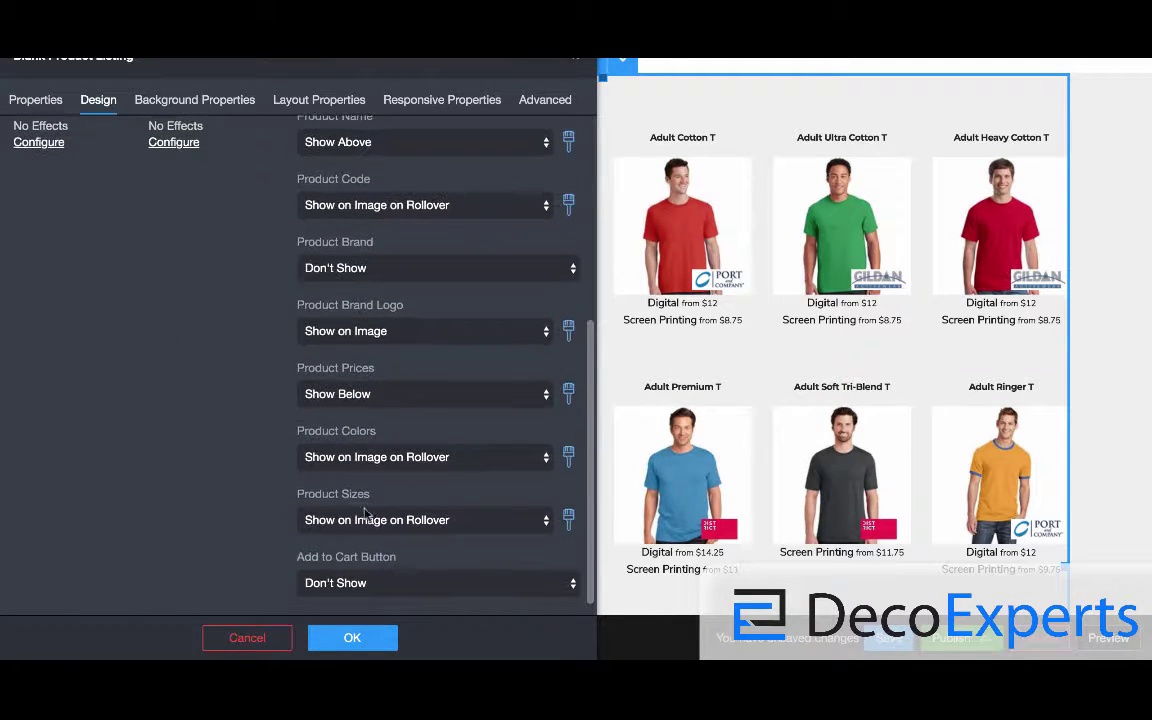
pyautogui.click(569, 450)
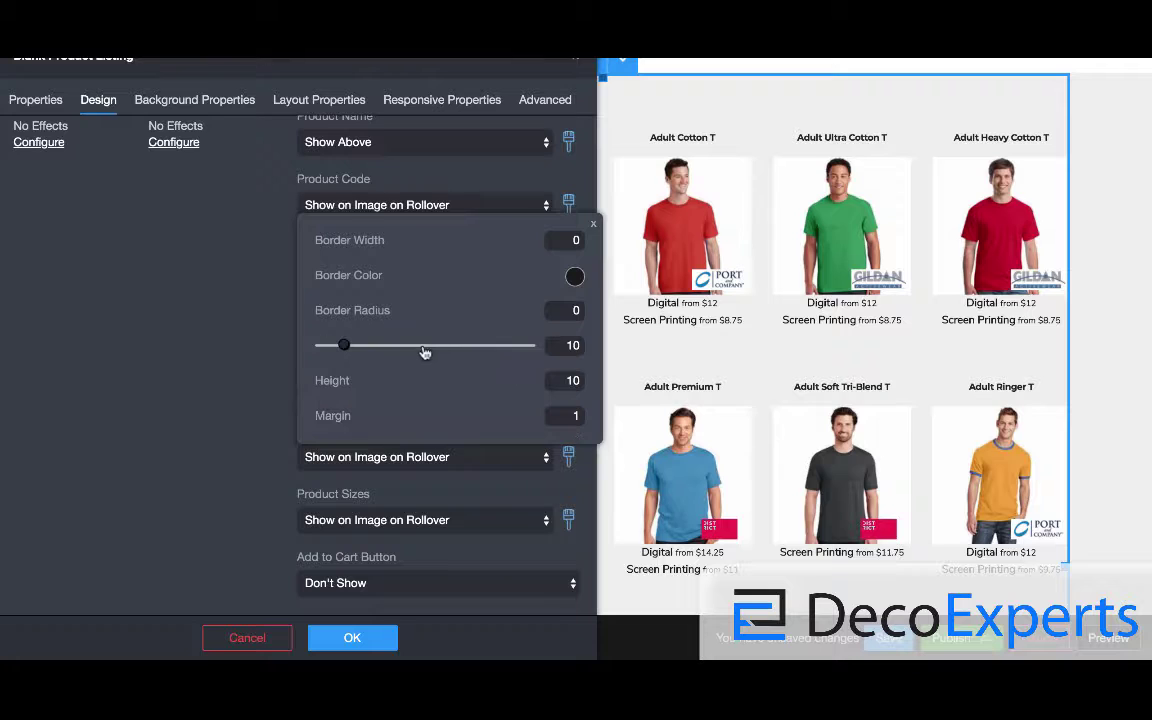
pyautogui.doubleClick(570, 346)
pyautogui.write('15')
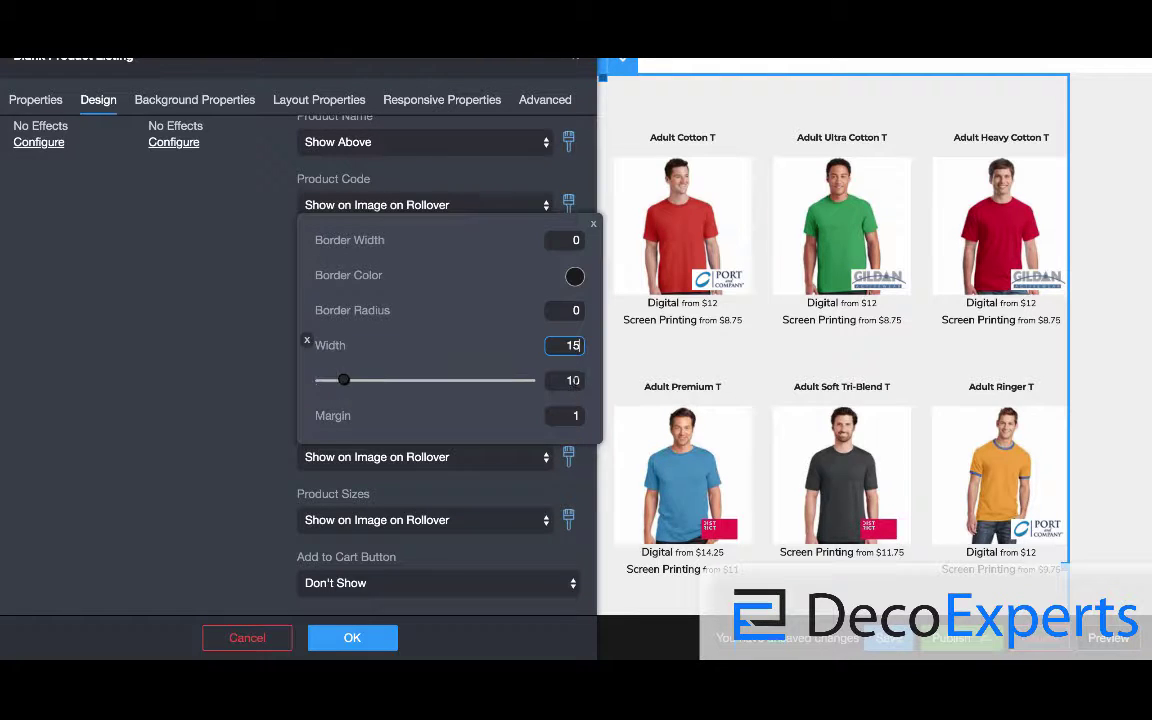
pyautogui.doubleClick(570, 382)
pyautogui.write('15')
pyautogui.click(356, 639)
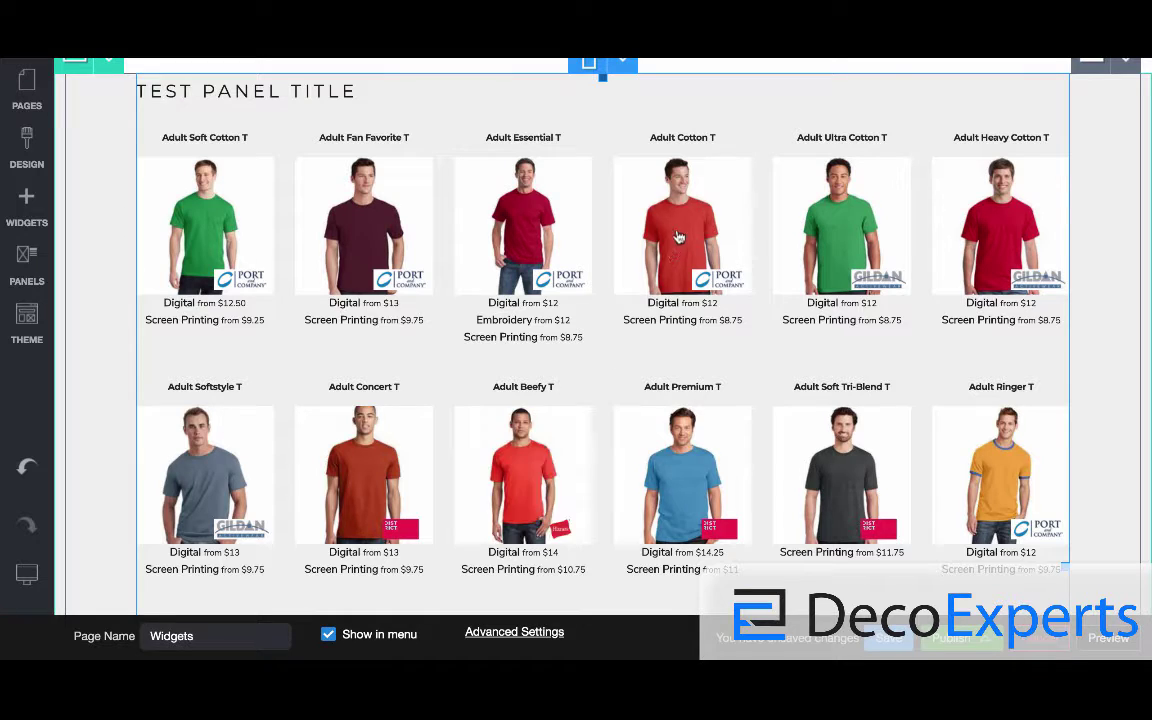
pyautogui.moveTo(677, 236)
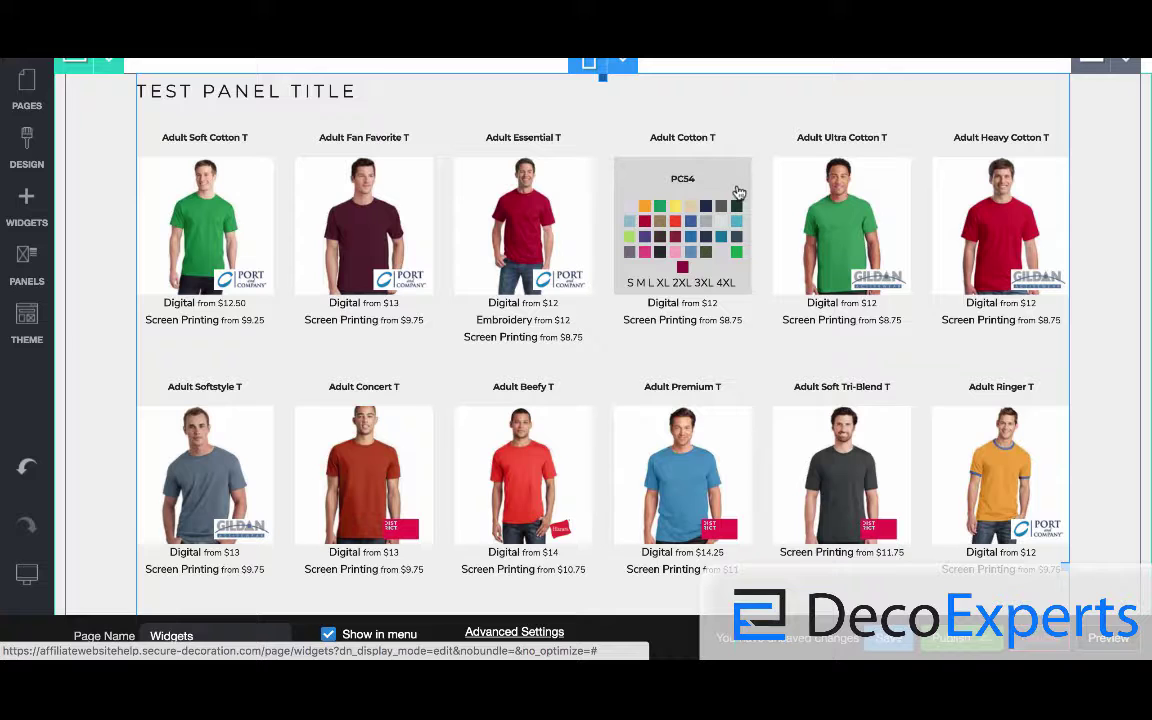
pyautogui.moveTo(836, 202)
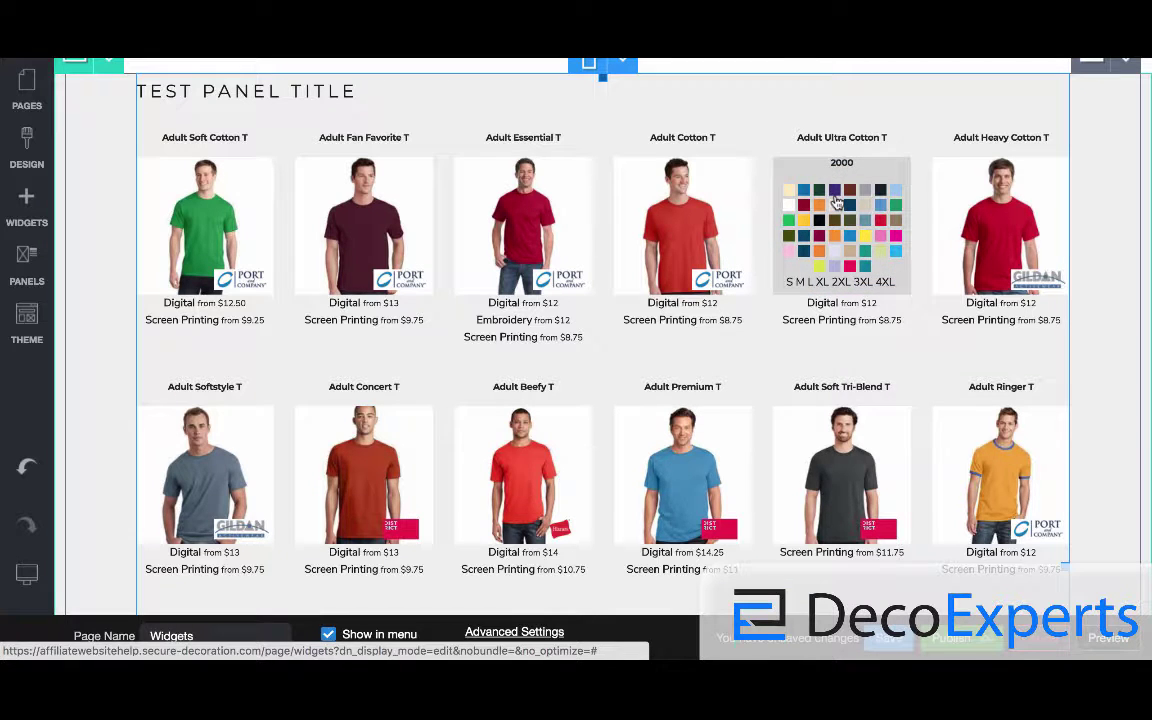
pyautogui.moveTo(1008, 229)
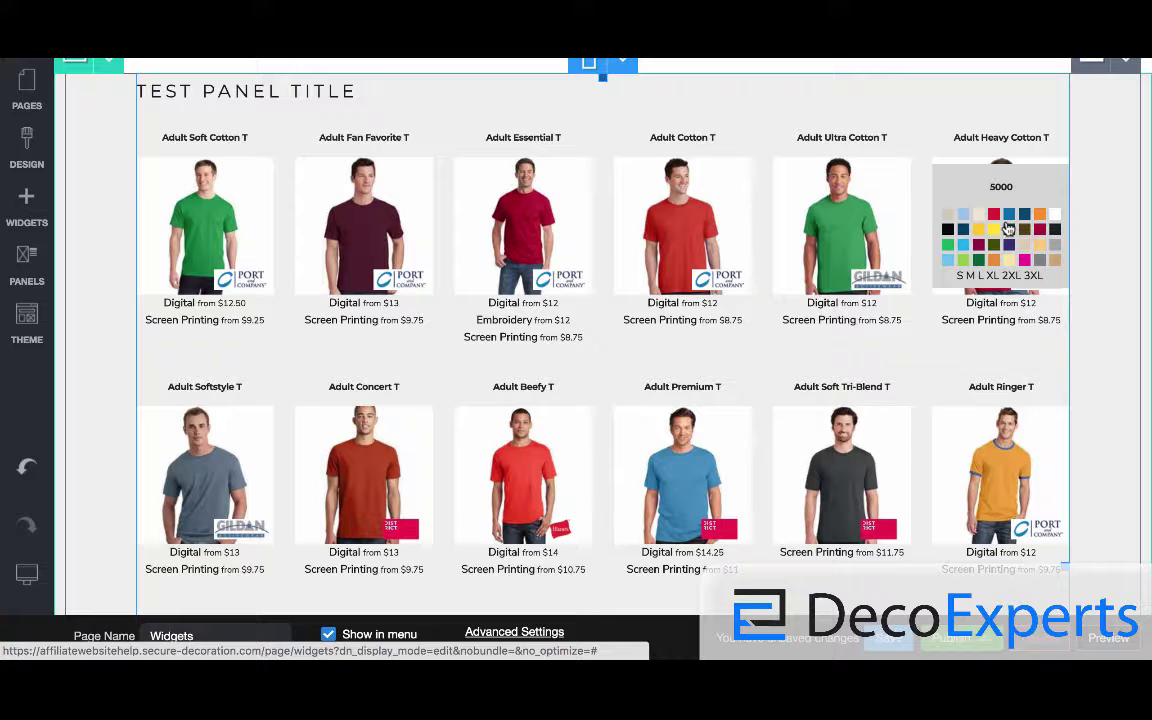
# - Add a Blank Product Categories widget to the first column of the empty two-column row below the product listing
pyautogui.scroll(-7, 777, 287)
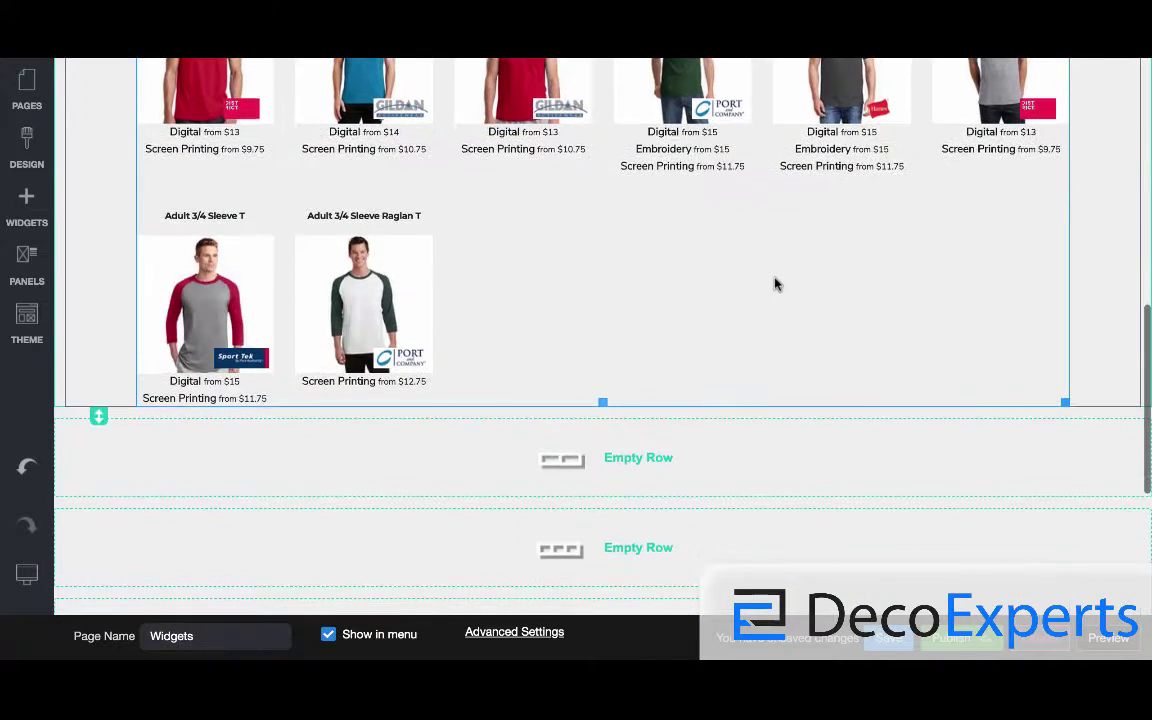
pyautogui.click(27, 205)
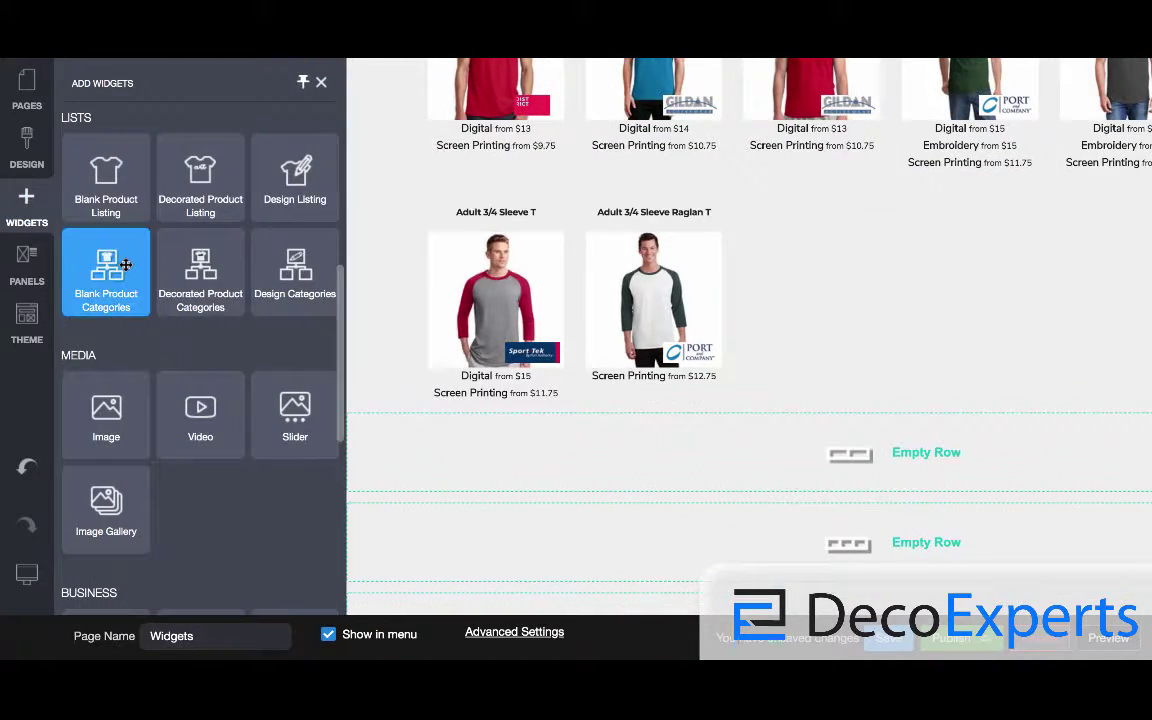
pyautogui.moveTo(110, 267); pyautogui.dragTo(320, 440)
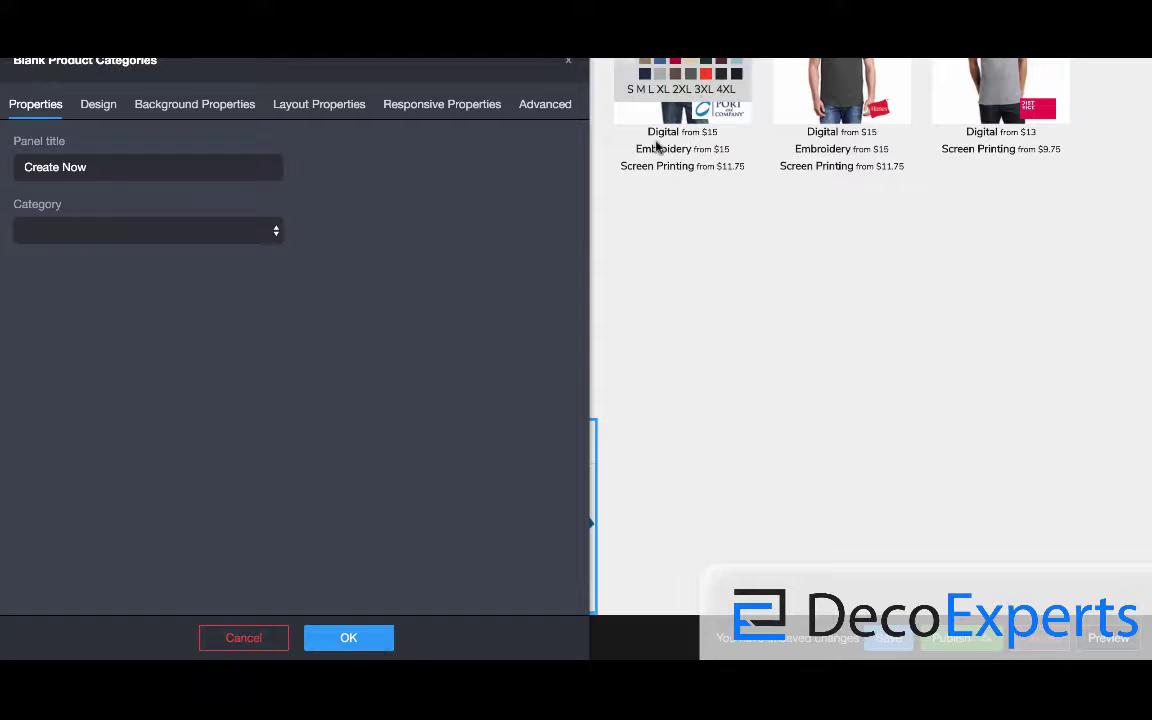
# - Set the categories widget's category to Customizable Products > Apparel Printing and apply it
pyautogui.click(237, 236)
pyautogui.click(334, 211)
pyautogui.click(229, 235)
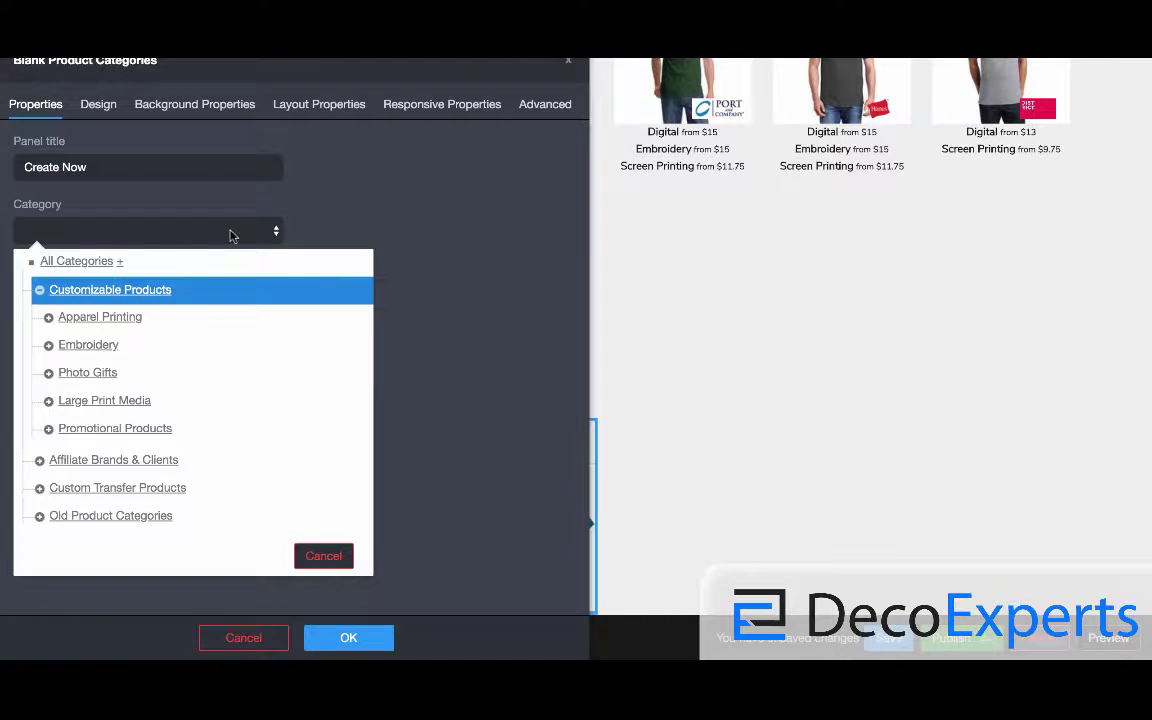
pyautogui.click(100, 318)
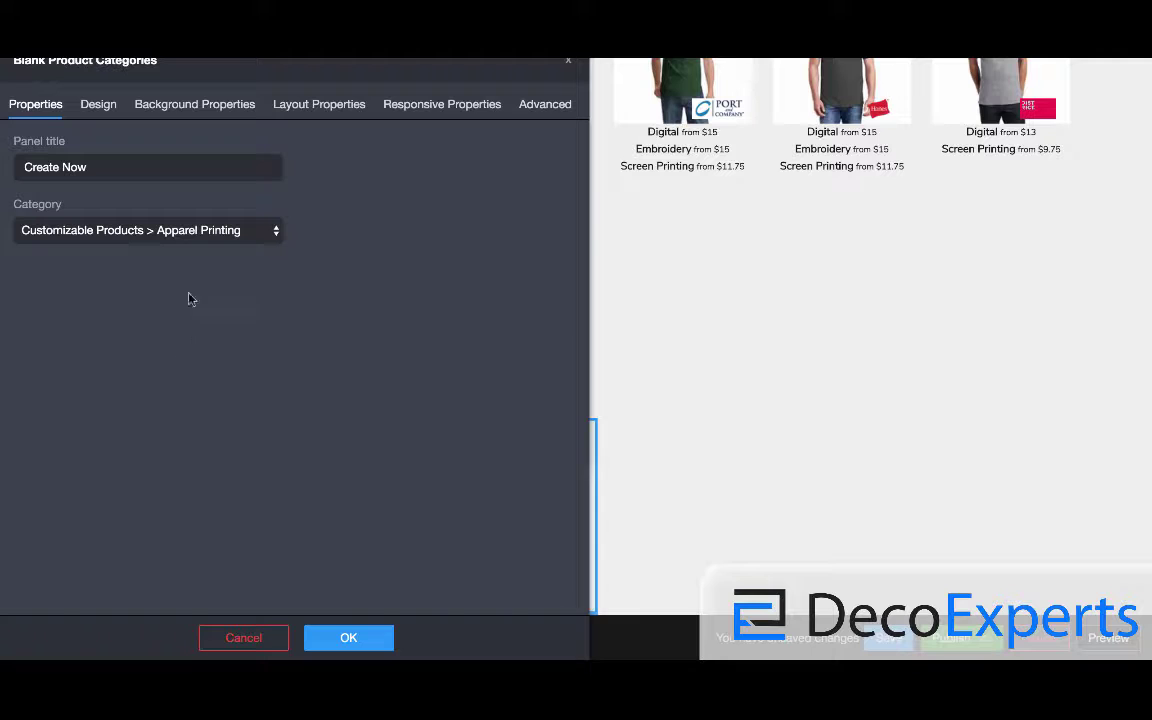
pyautogui.click(345, 637)
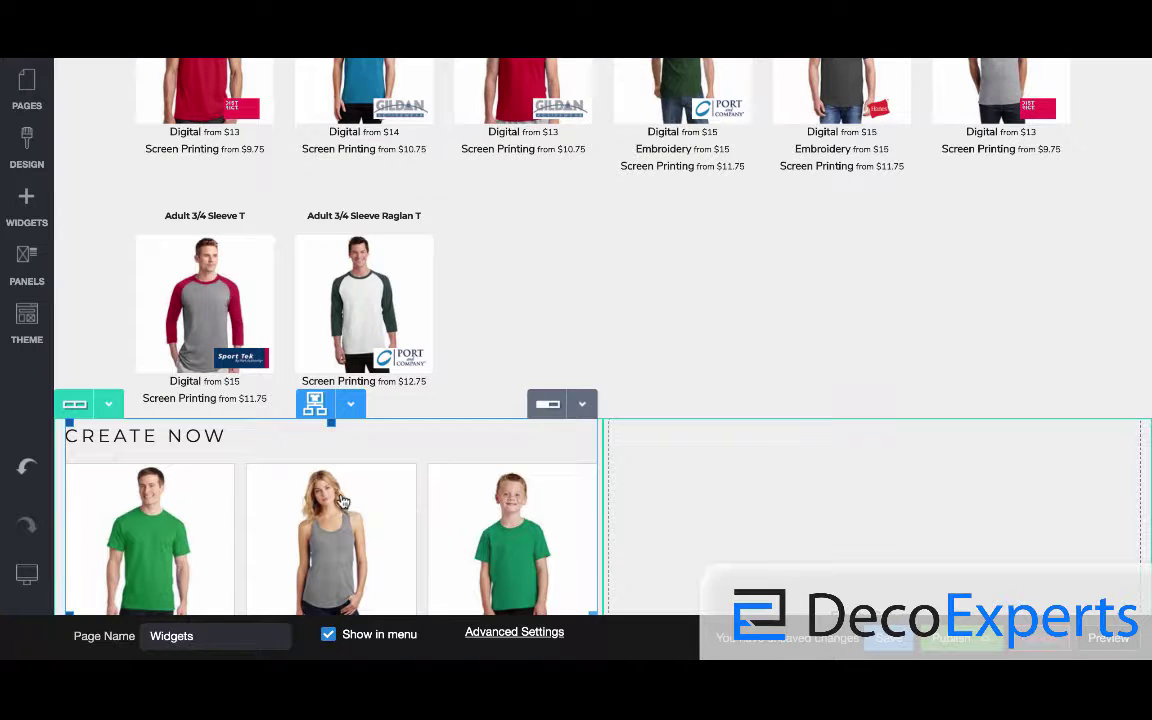
# - Change the Create Now categories widget to the Hierarchy layout and narrow its column to about a quarter of the row
pyautogui.scroll(-3, 340, 500)
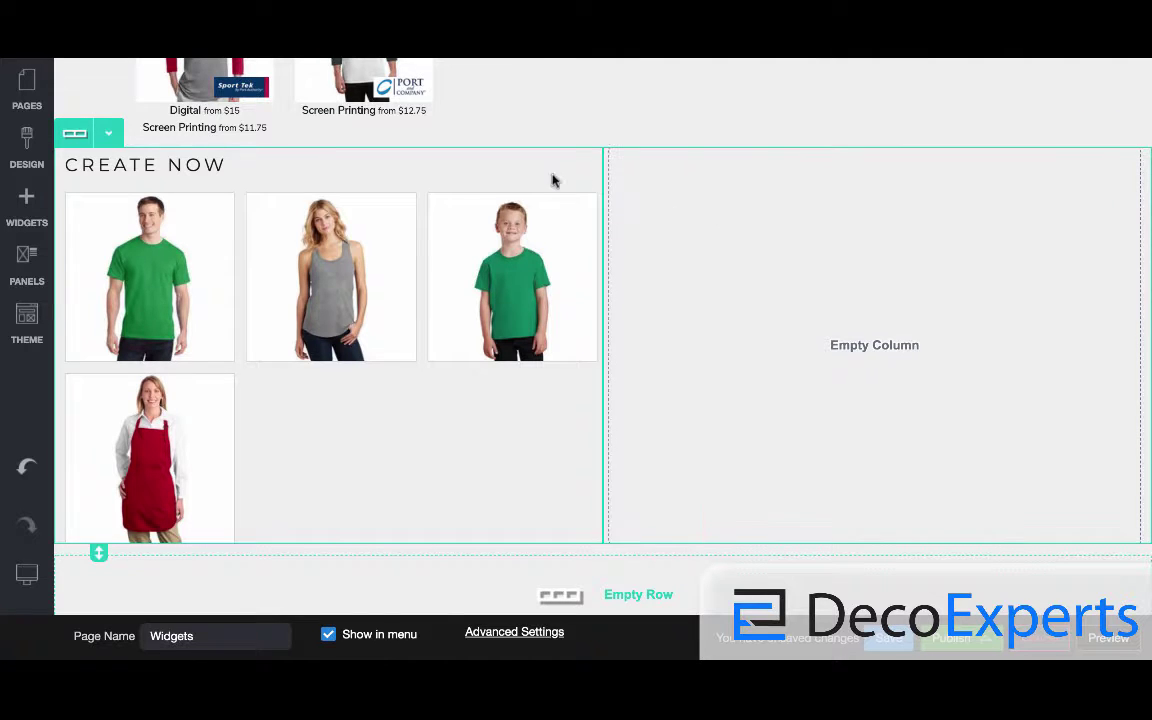
pyautogui.doubleClick(368, 263)
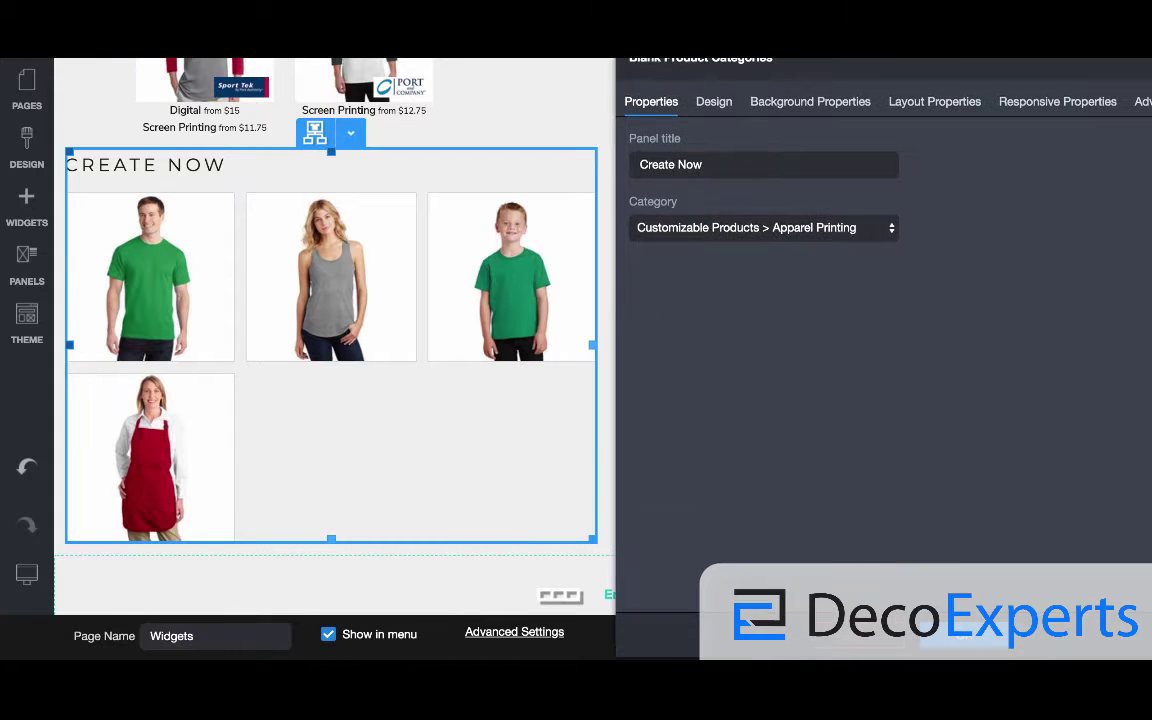
pyautogui.click(722, 106)
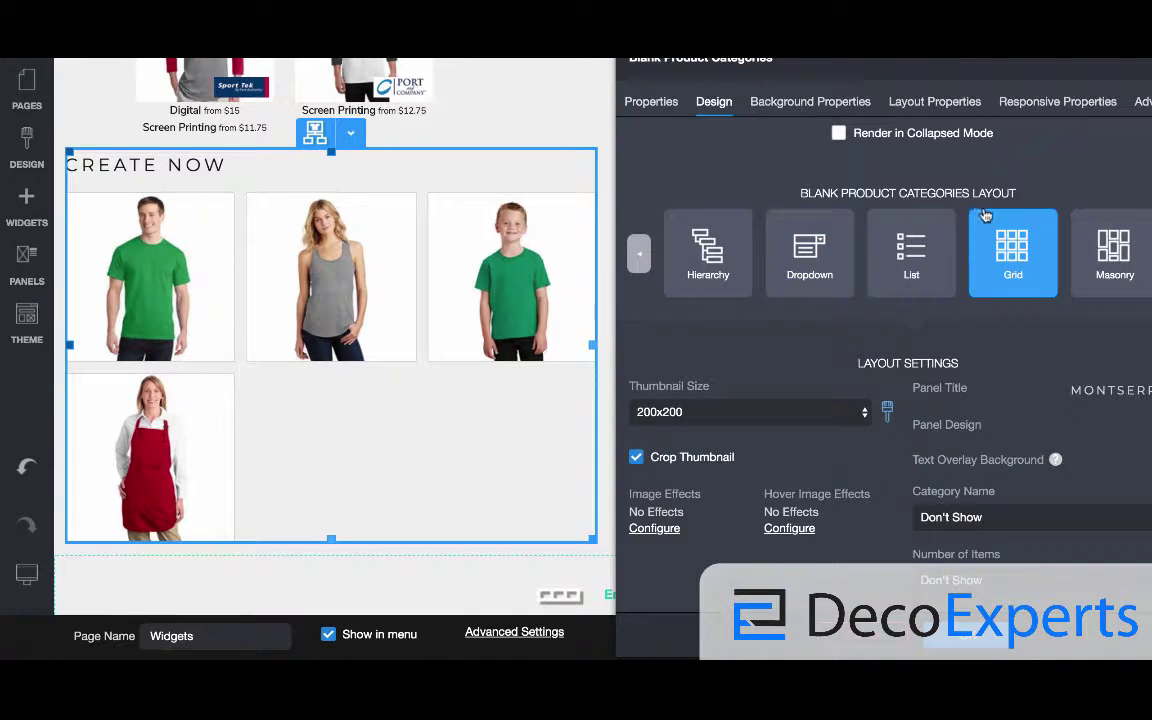
pyautogui.click(696, 231)
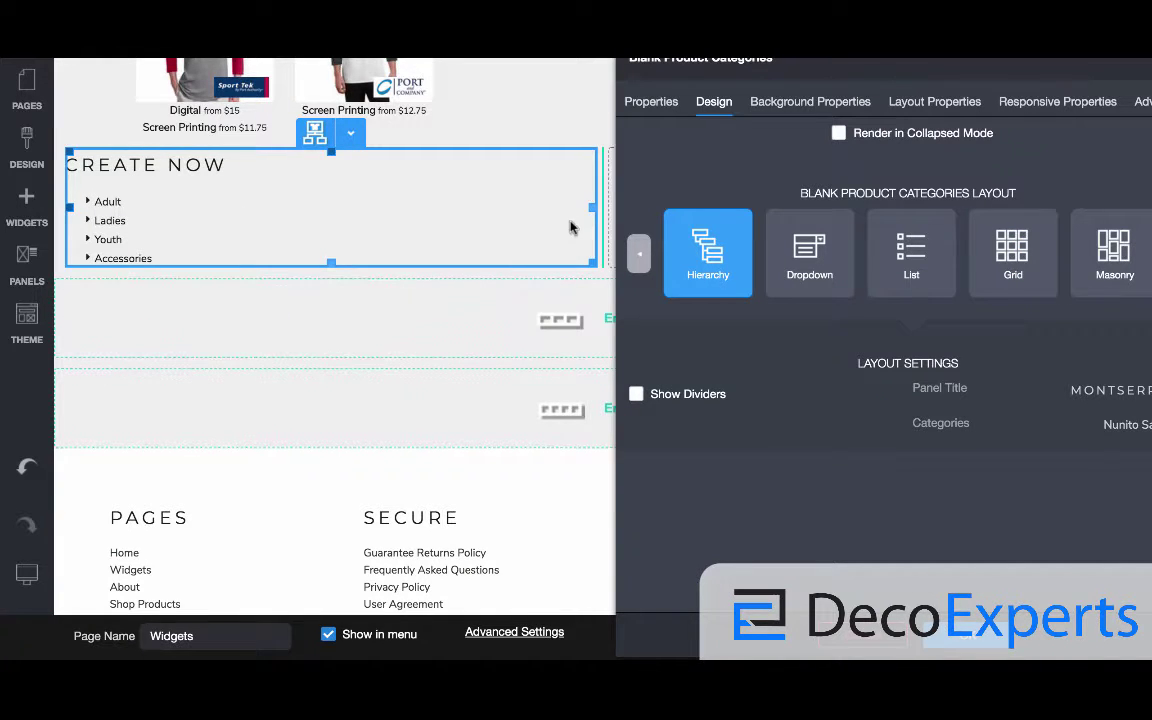
pyautogui.moveTo(603, 199); pyautogui.dragTo(285, 206)
# - Move the product listing widget into the empty column beside the Create Now categories and narrow the categories column further
pyautogui.scroll(15, 285, 206)
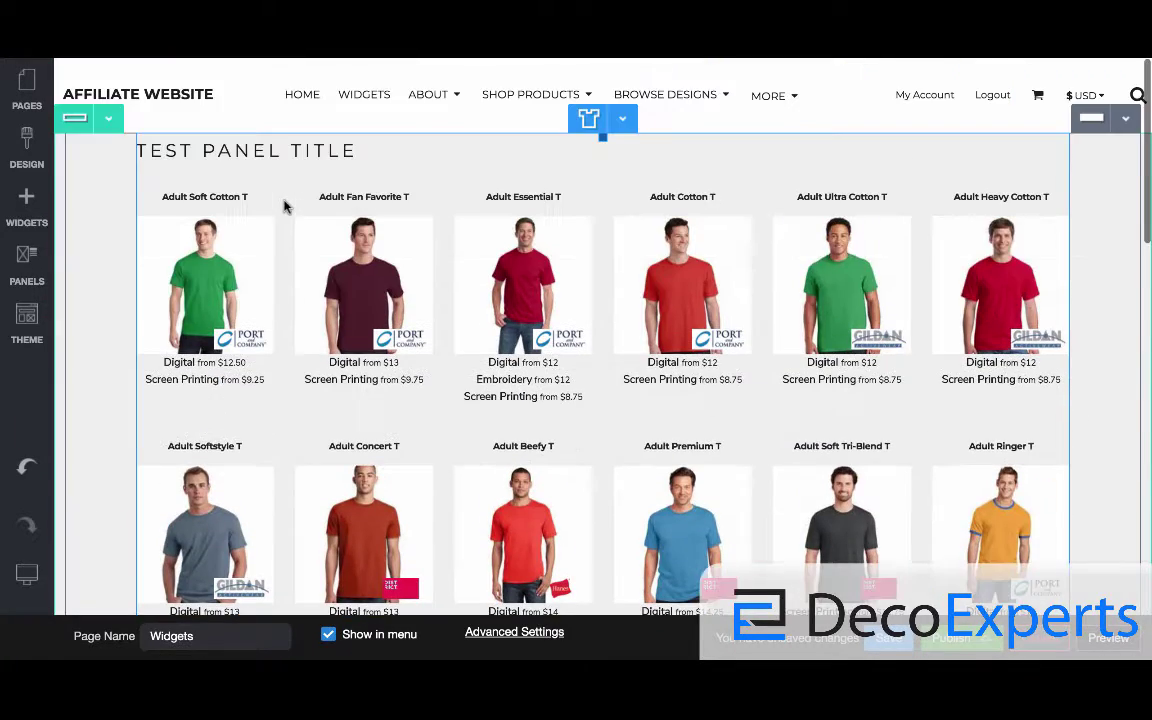
pyautogui.click(589, 118)
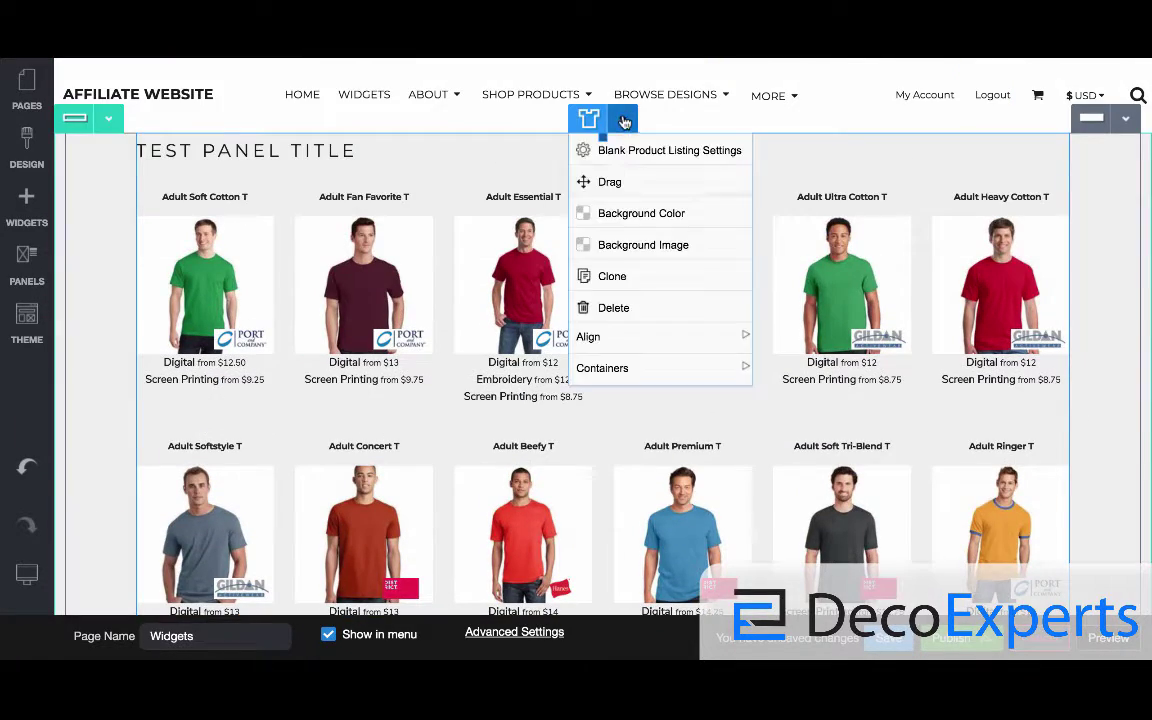
pyautogui.moveTo(607, 180); pyautogui.dragTo(697, 450)
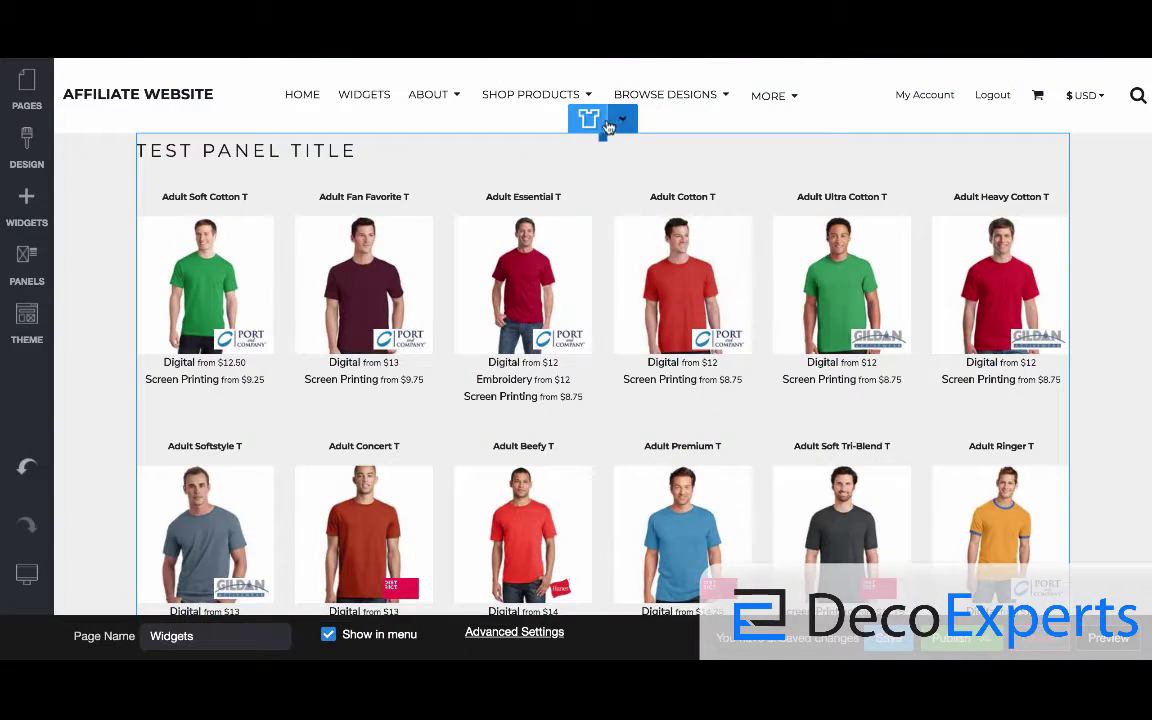
pyautogui.click(589, 116)
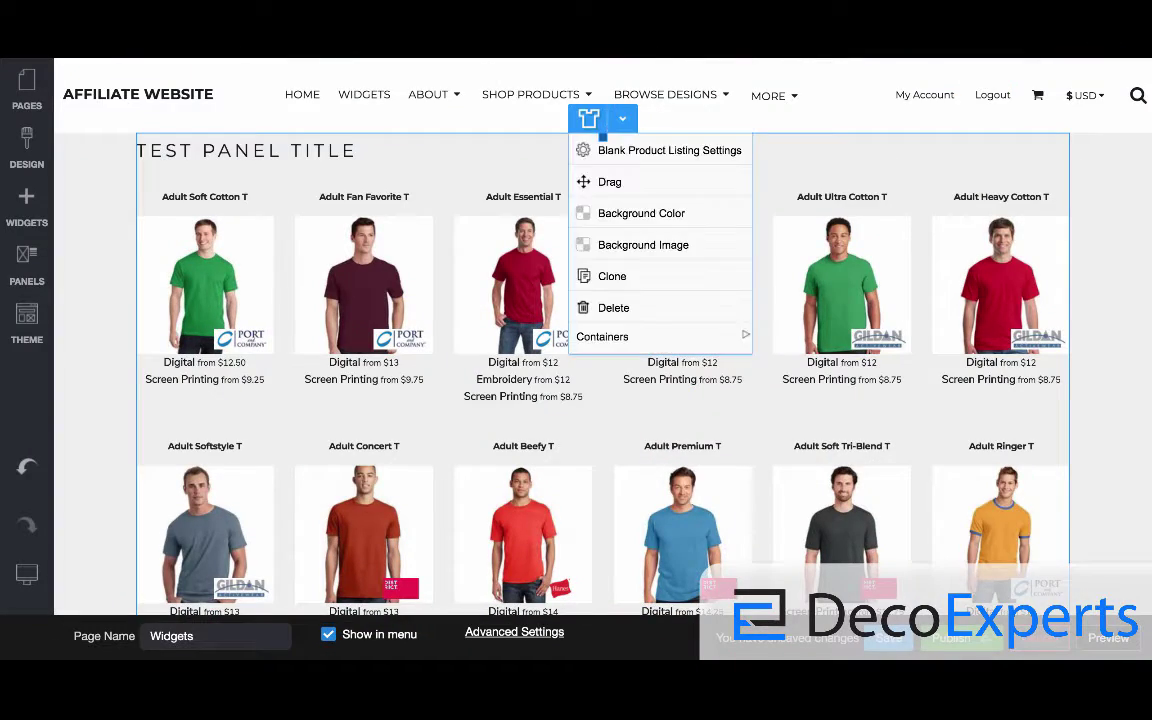
pyautogui.scroll(1, 714, 73)
pyautogui.click(589, 116)
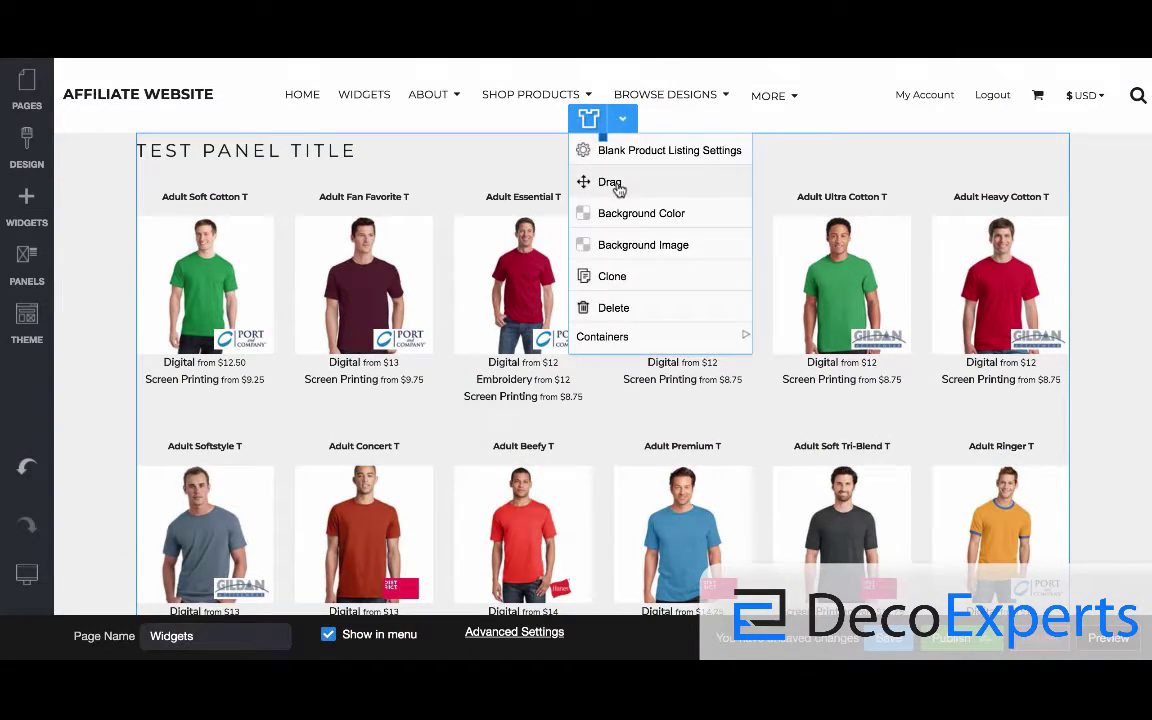
pyautogui.moveTo(610, 180); pyautogui.dragTo(597, 494)
pyautogui.scroll(5, 540, 380)
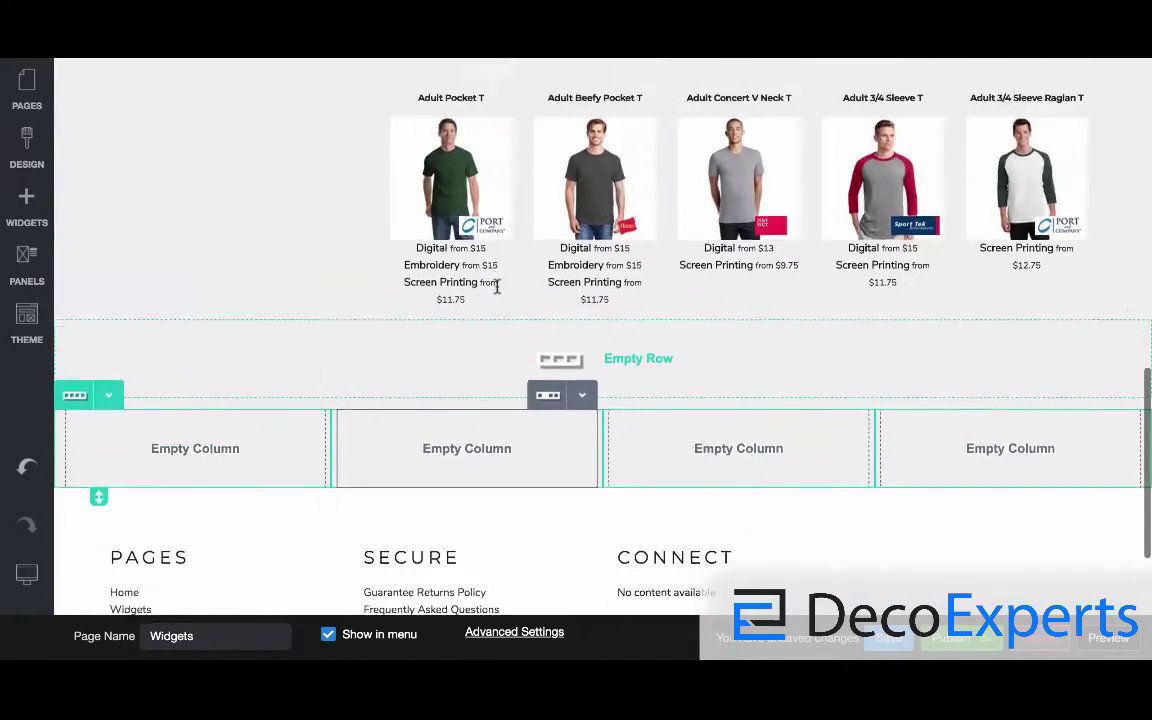
pyautogui.scroll(10, 497, 292)
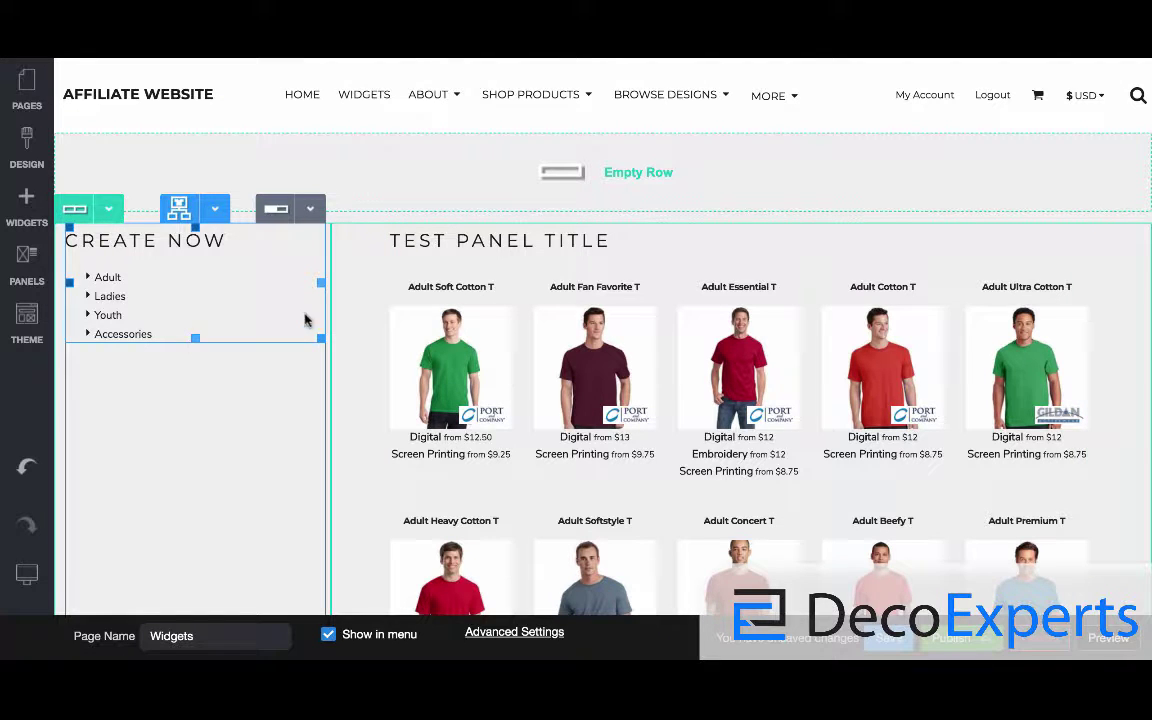
pyautogui.moveTo(326, 294); pyautogui.dragTo(208, 277)
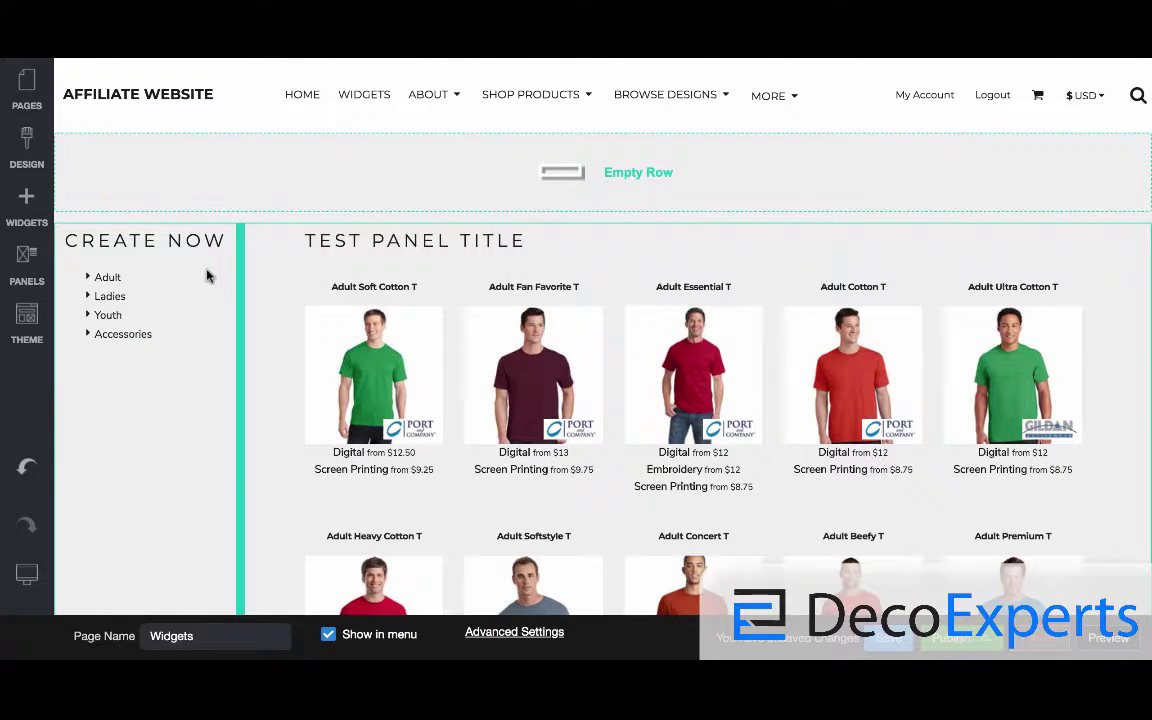
# - Try the Dropdown and List layouts on the Create Now categories widget, then choose the Grid layout
pyautogui.doubleClick(131, 306)
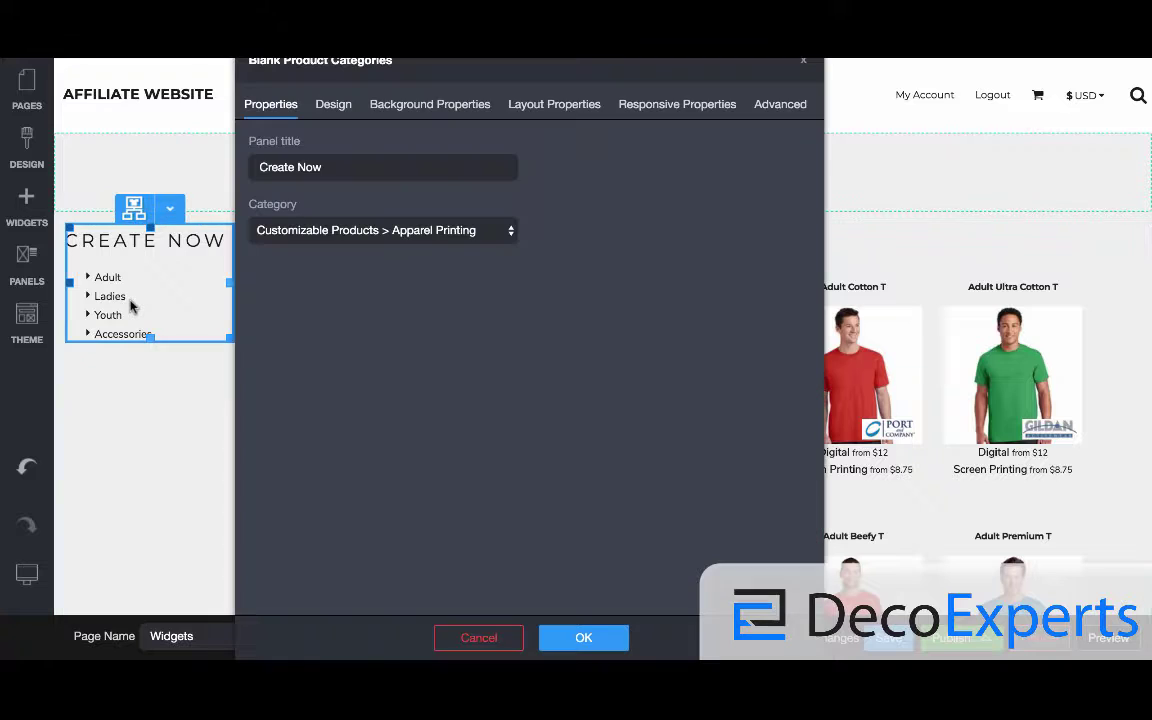
pyautogui.click(333, 104)
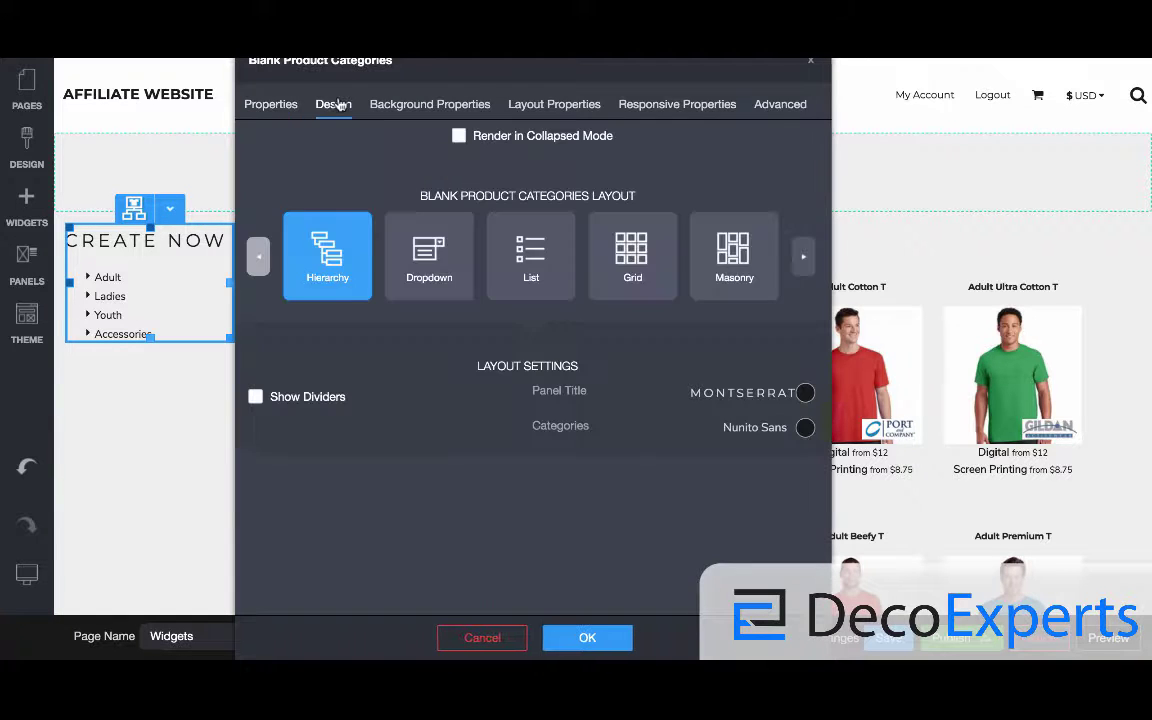
pyautogui.click(414, 270)
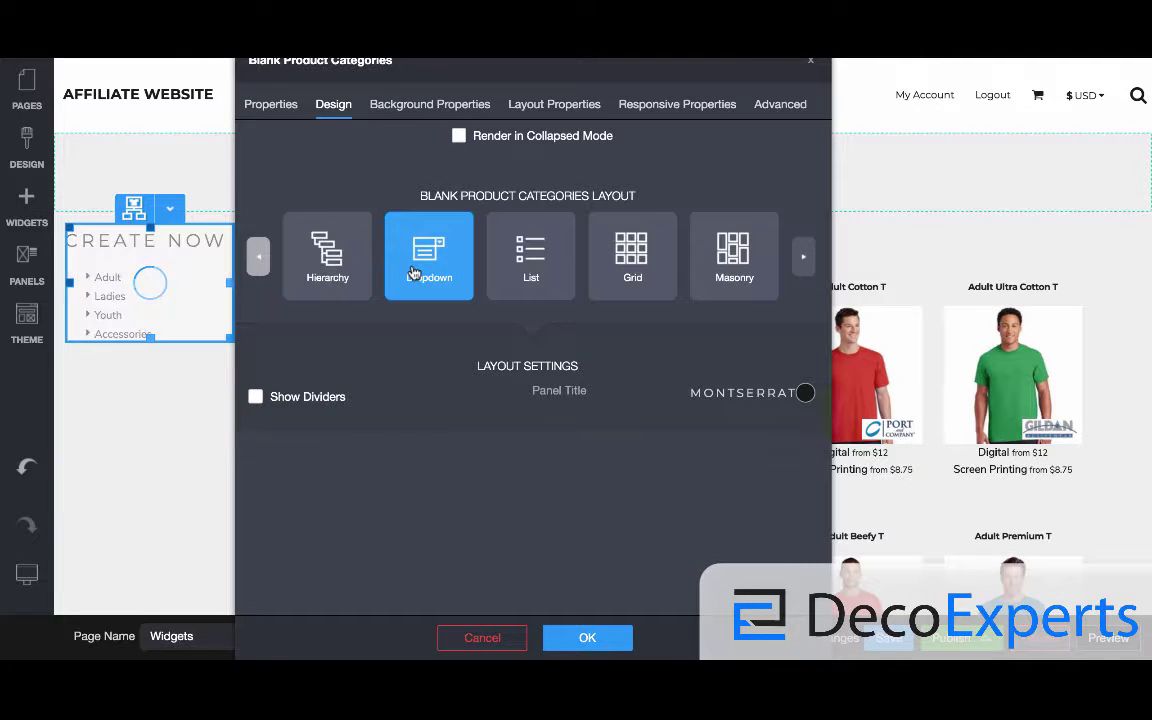
pyautogui.click(535, 278)
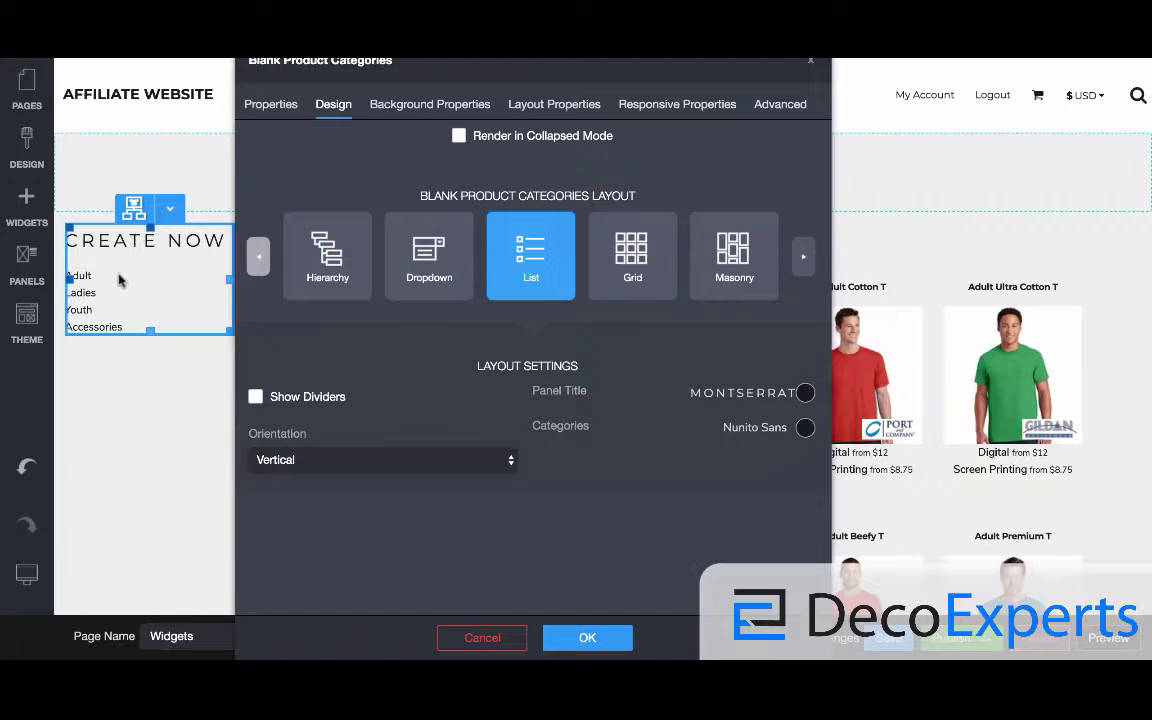
pyautogui.click(638, 256)
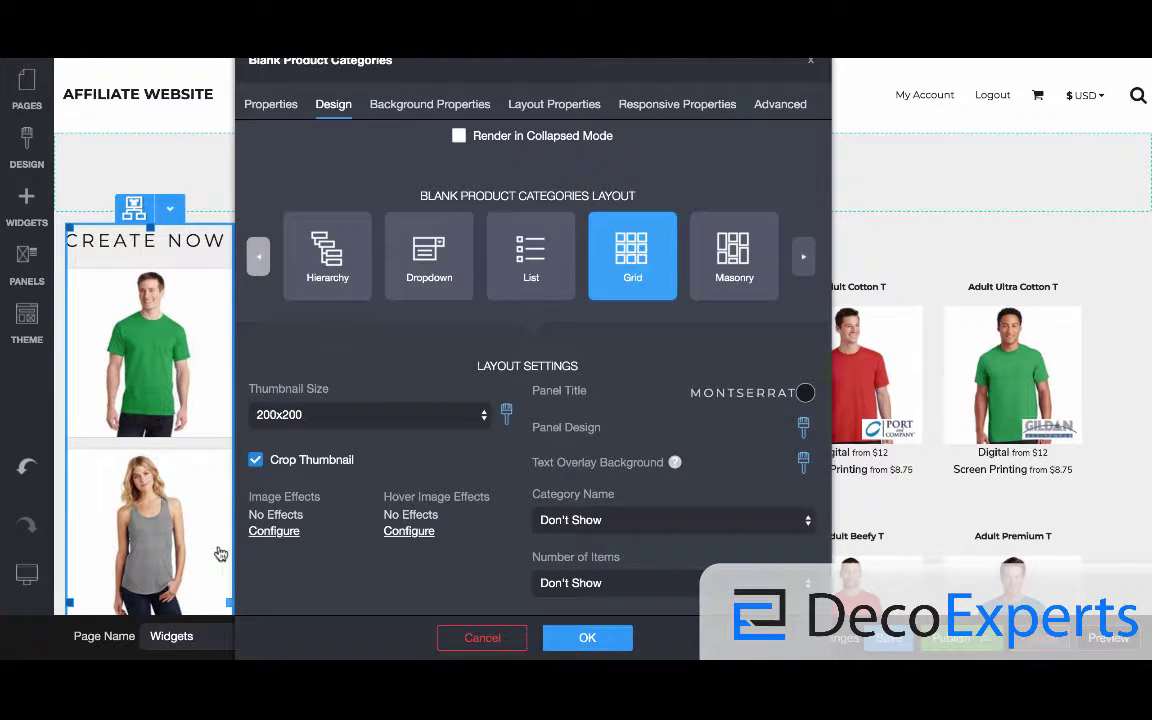
# - Try the 100x100 thumbnail size for the Create Now categories grid, then choose 175x175
pyautogui.click(368, 416)
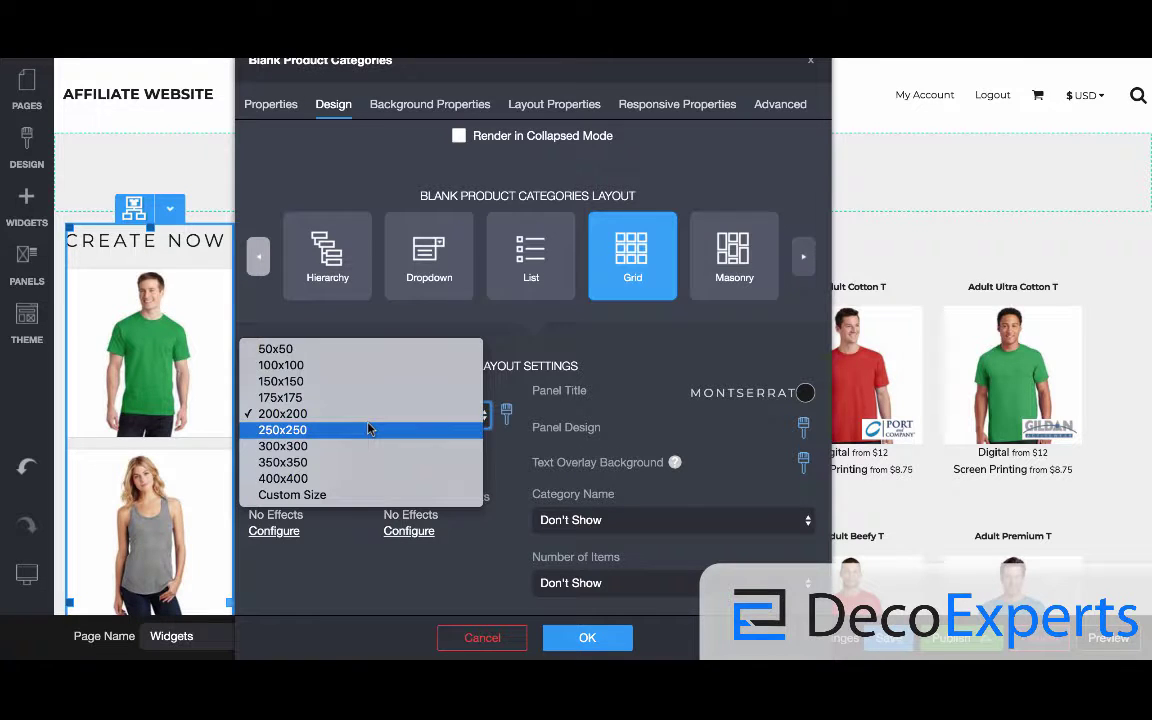
pyautogui.click(357, 366)
pyautogui.click(310, 414)
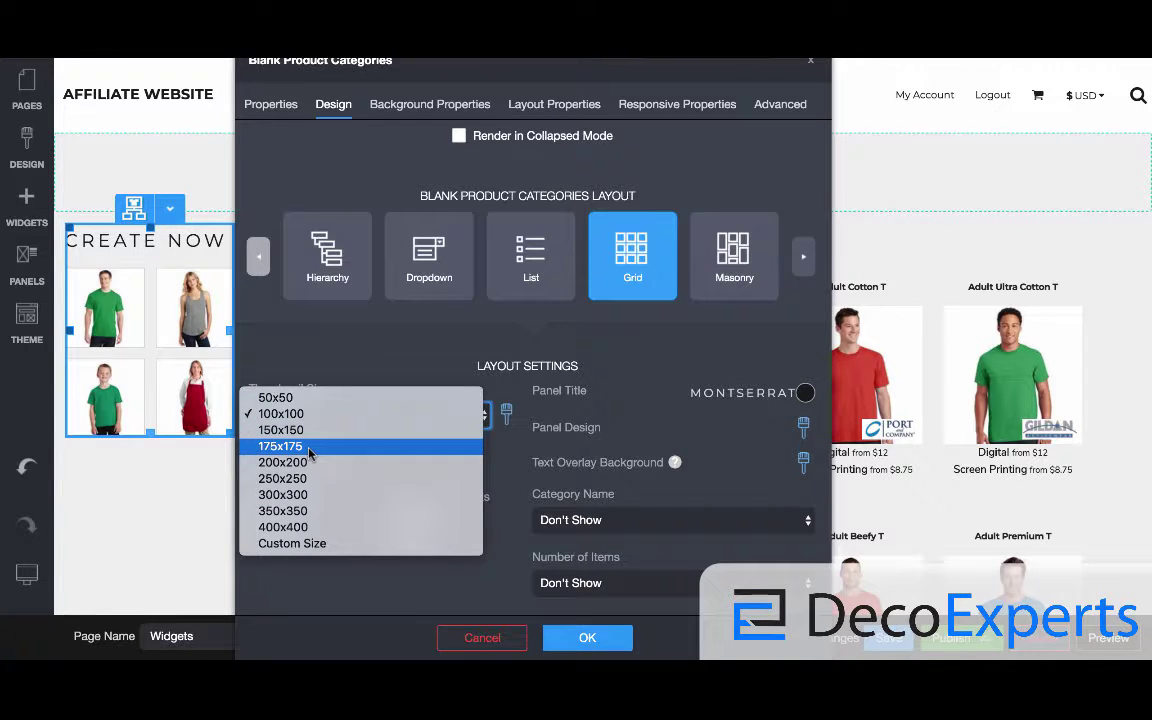
pyautogui.click(310, 453)
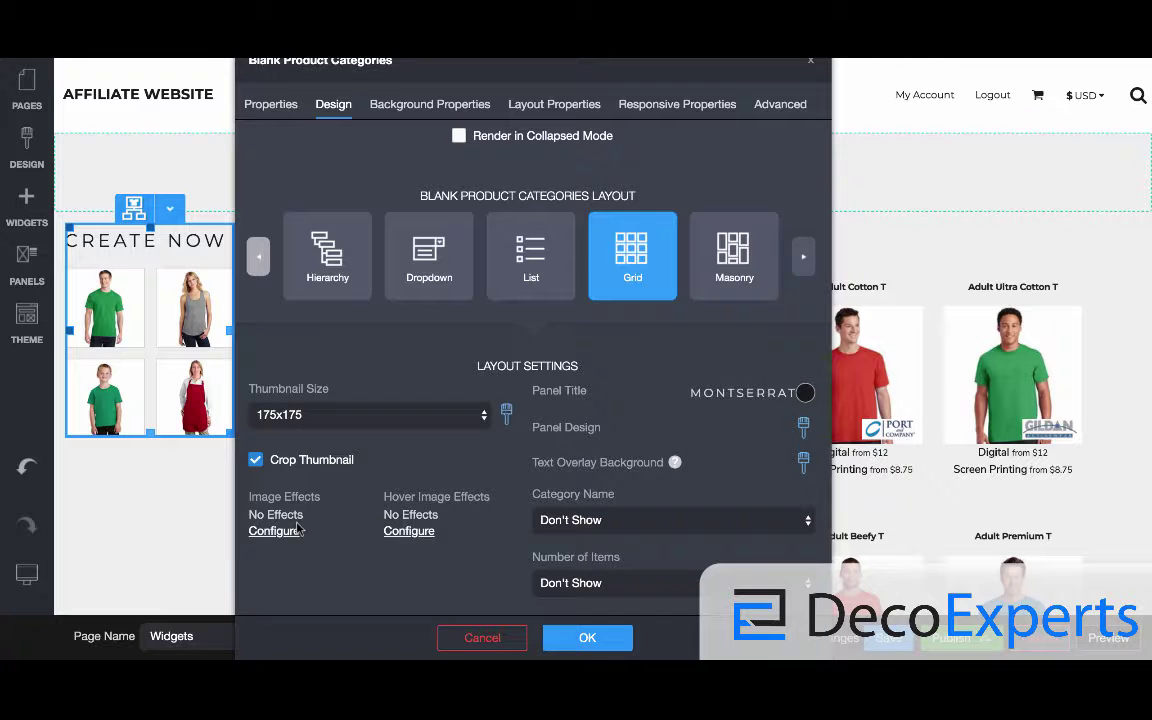
# - Add an opacity filter of 50 to the hover image effects of the category thumbnails
pyautogui.click(410, 532)
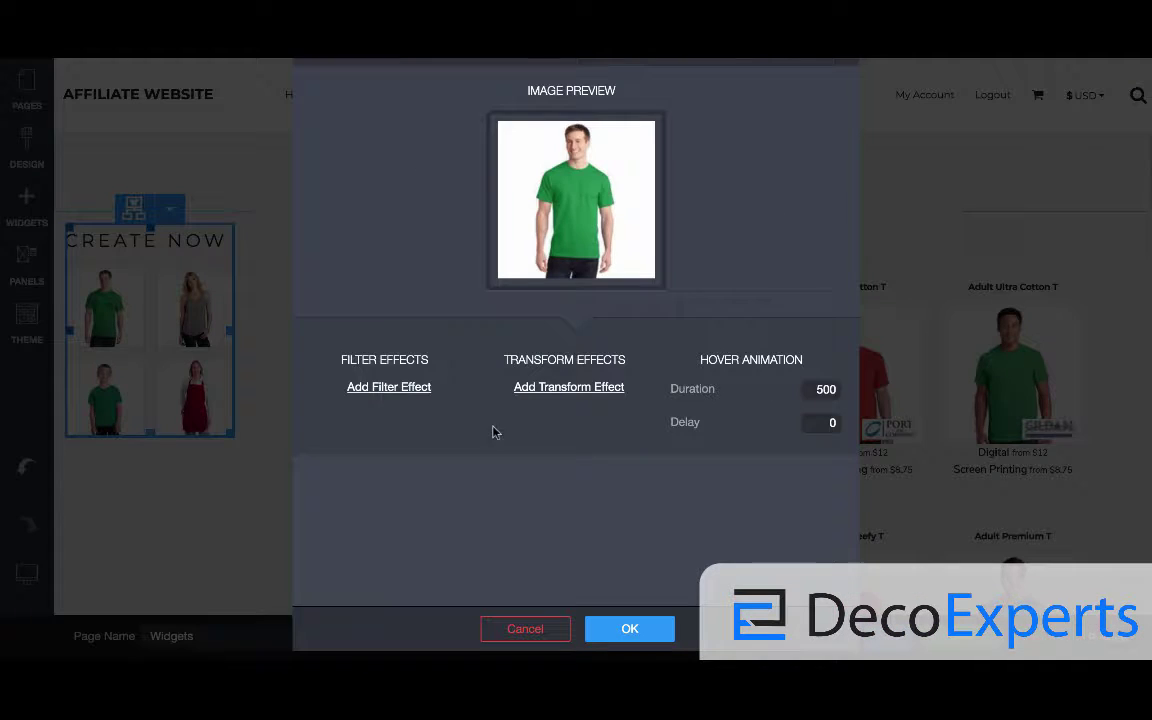
pyautogui.click(389, 387)
pyautogui.click(566, 337)
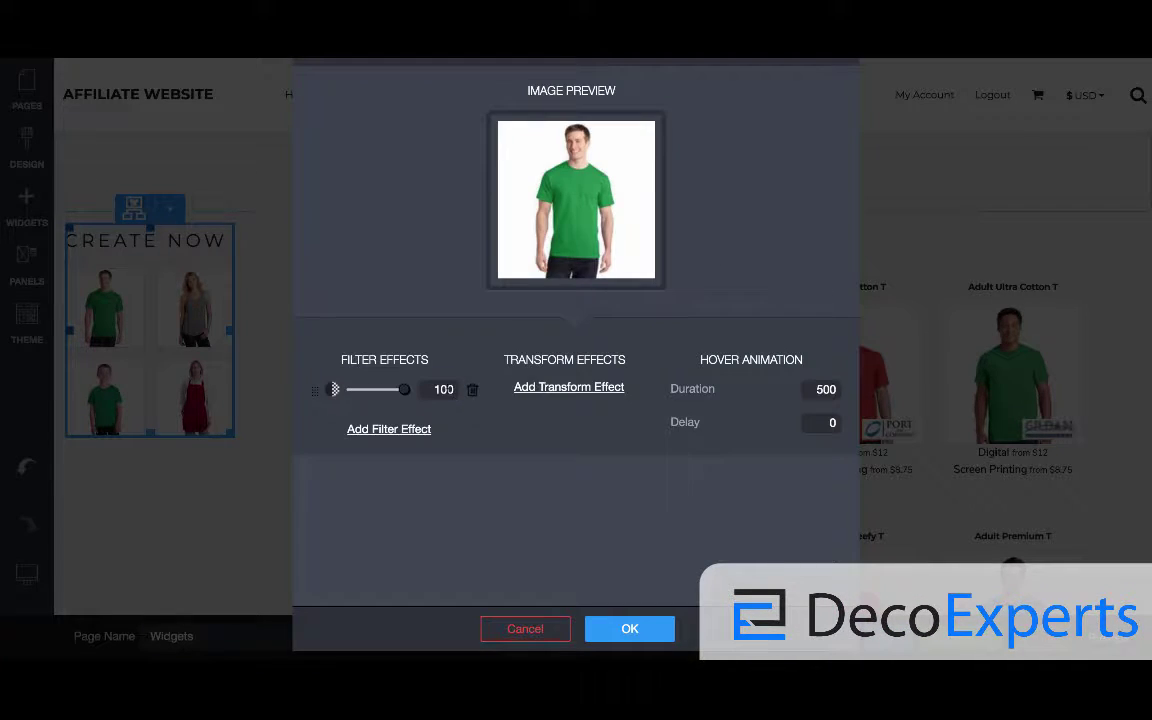
pyautogui.doubleClick(443, 389)
pyautogui.write('50')
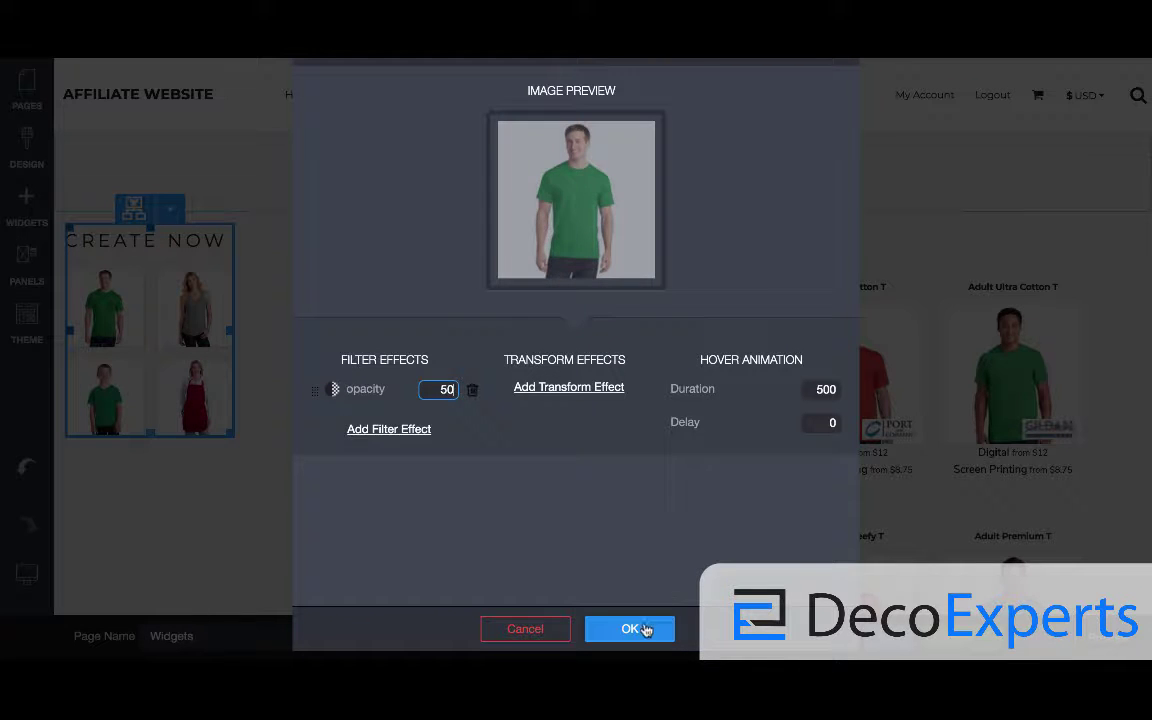
pyautogui.click(646, 629)
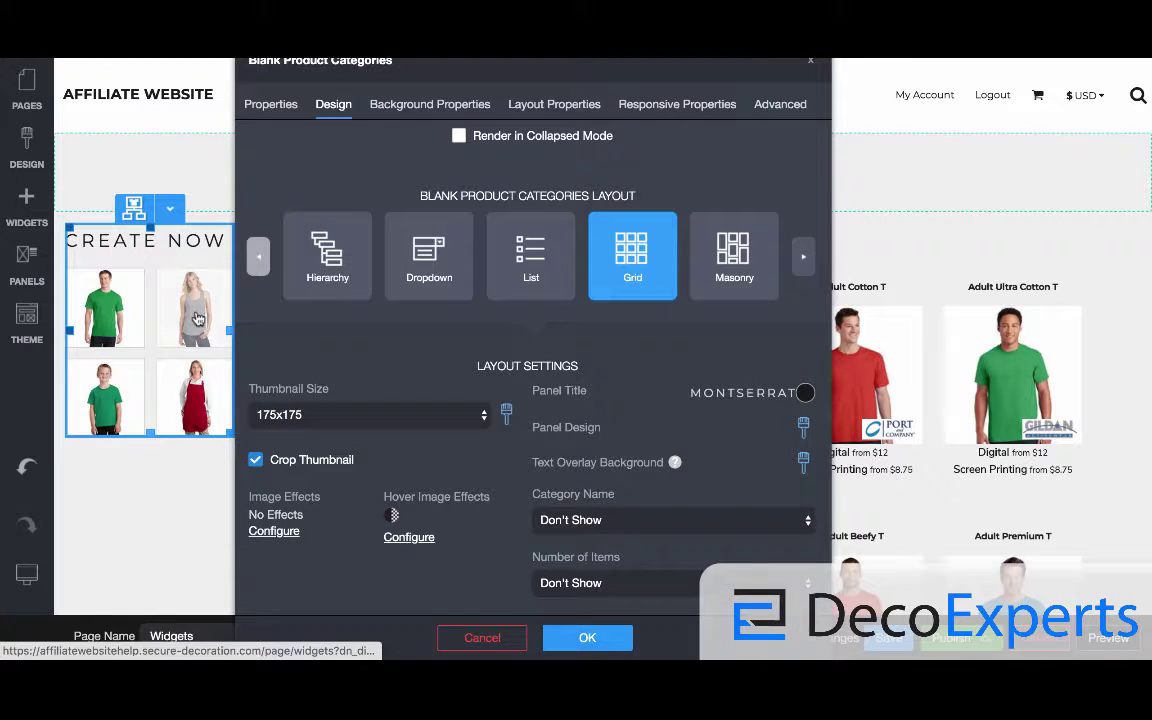
# - Show the category name above and the number of items below each category thumbnail, and apply the widget settings
pyautogui.scroll(-2, 529, 443)
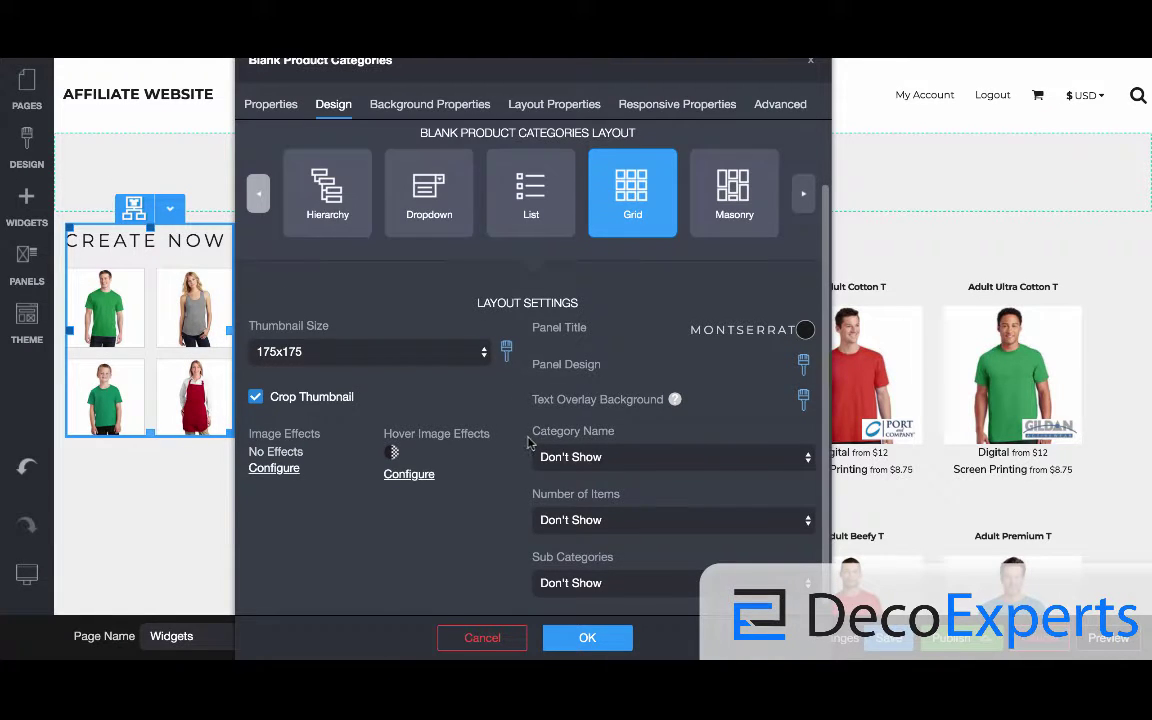
pyautogui.click(646, 459)
pyautogui.click(640, 505)
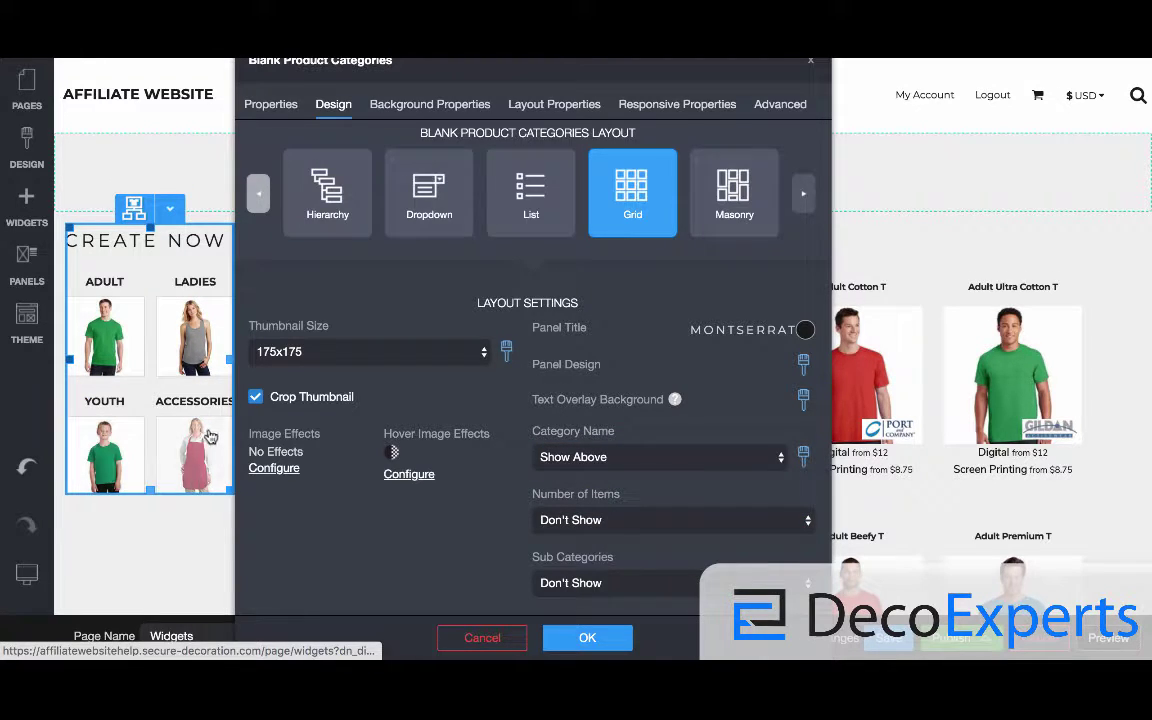
pyautogui.click(610, 583)
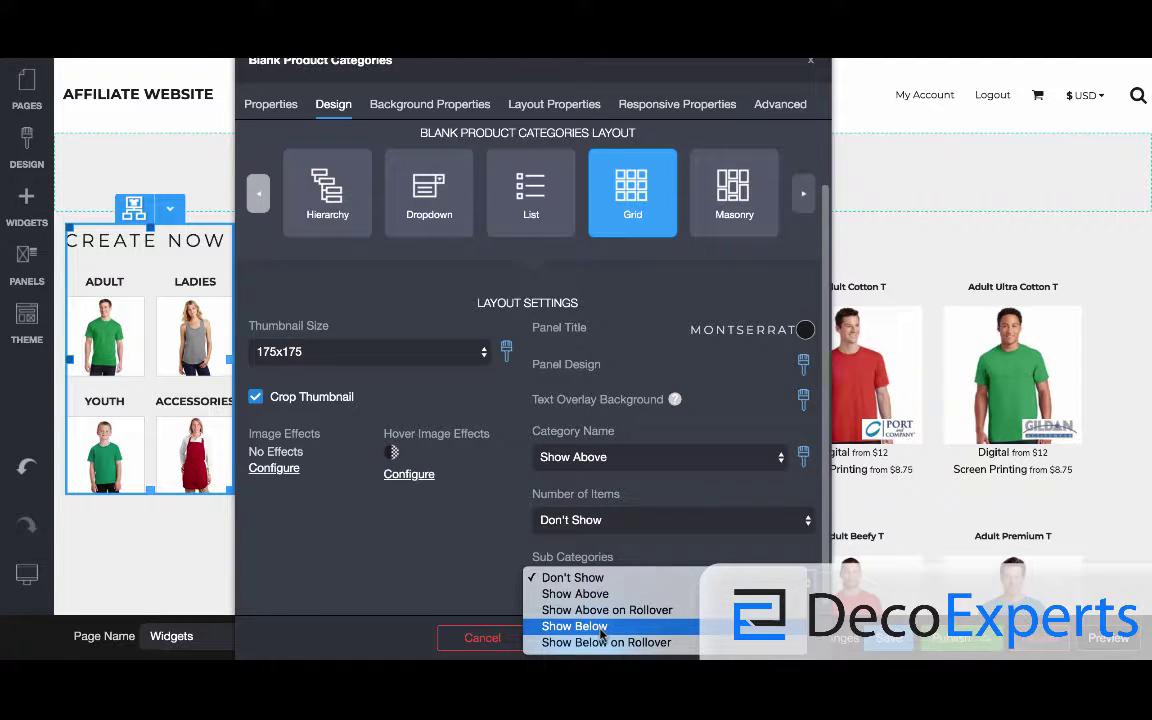
pyautogui.click(404, 548)
pyautogui.click(631, 522)
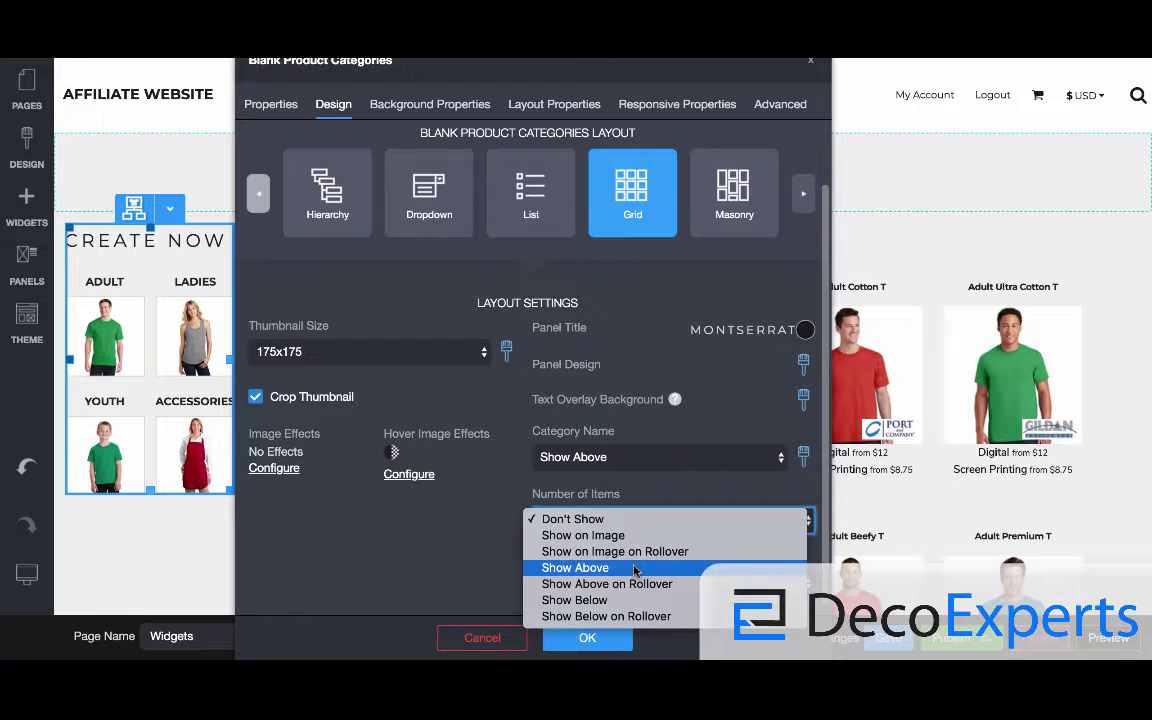
pyautogui.click(628, 601)
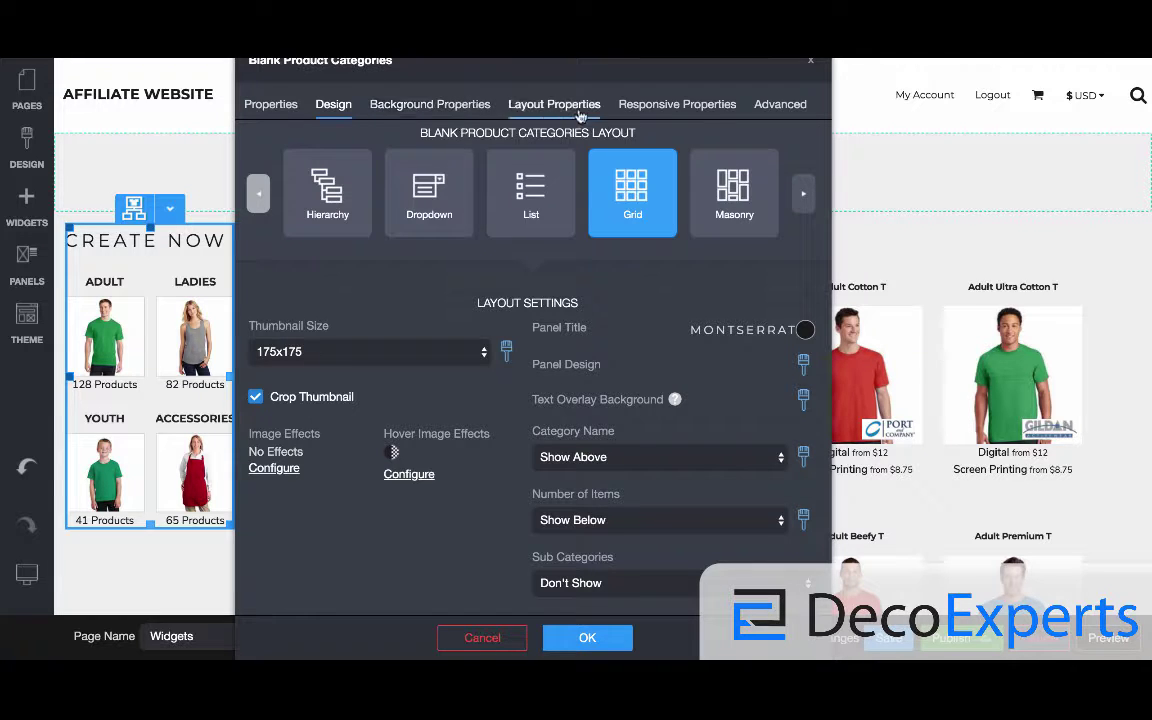
pyautogui.click(587, 637)
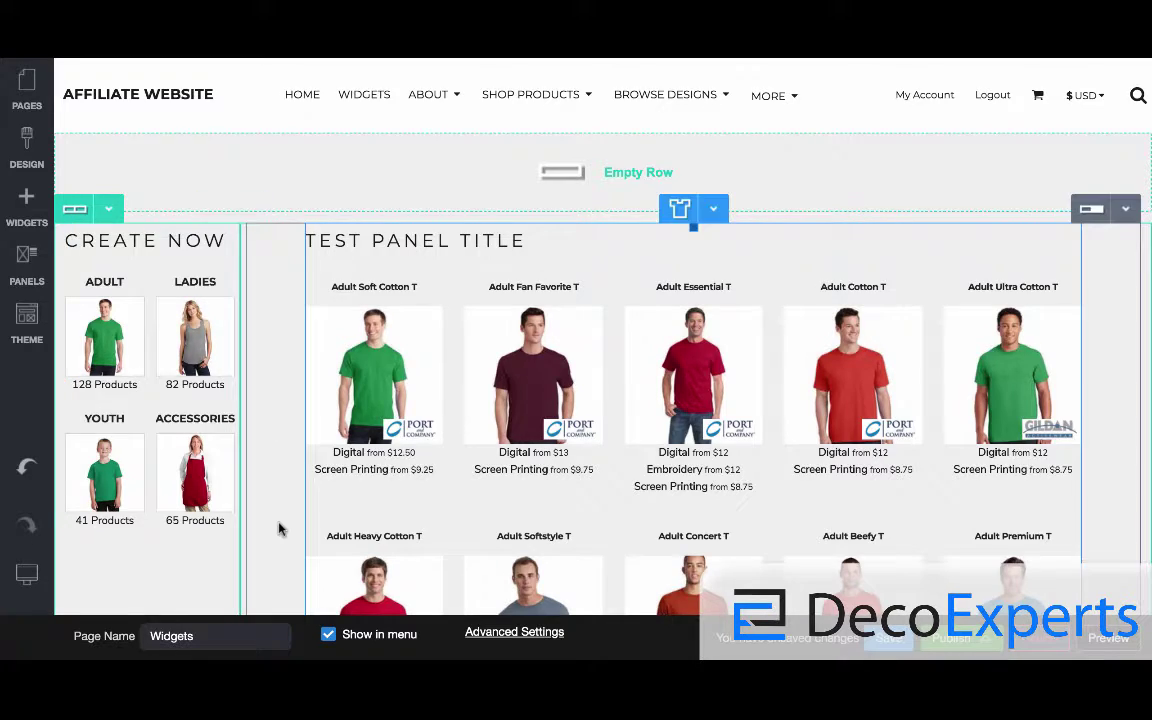
# - Set the Create Now categories thumbnail size to 200x200 and apply it
pyautogui.scroll(-5, 279, 529)
pyautogui.scroll(5, 279, 529)
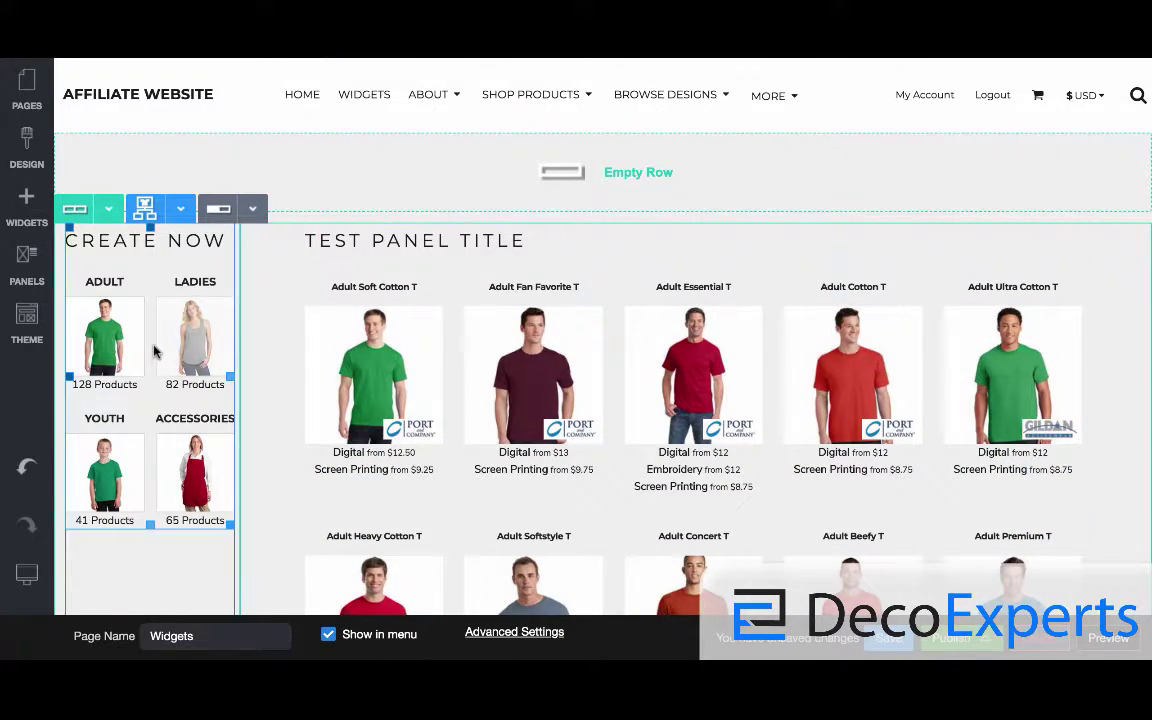
pyautogui.doubleClick(141, 314)
pyautogui.click(331, 106)
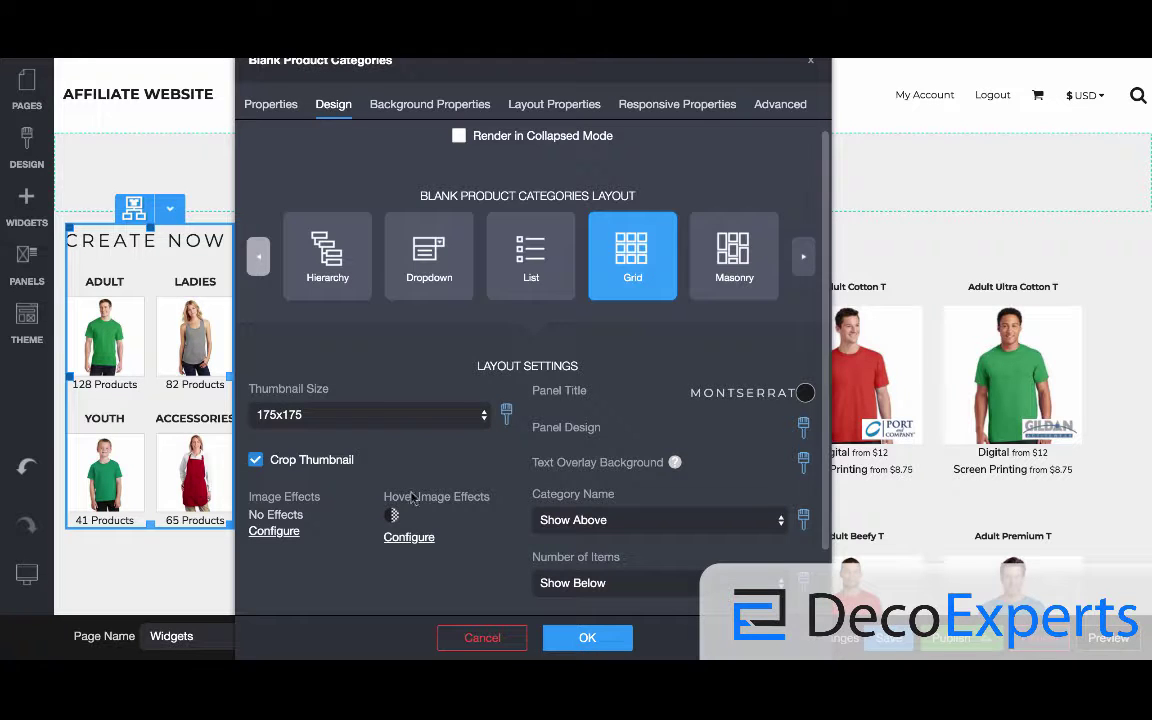
pyautogui.click(379, 413)
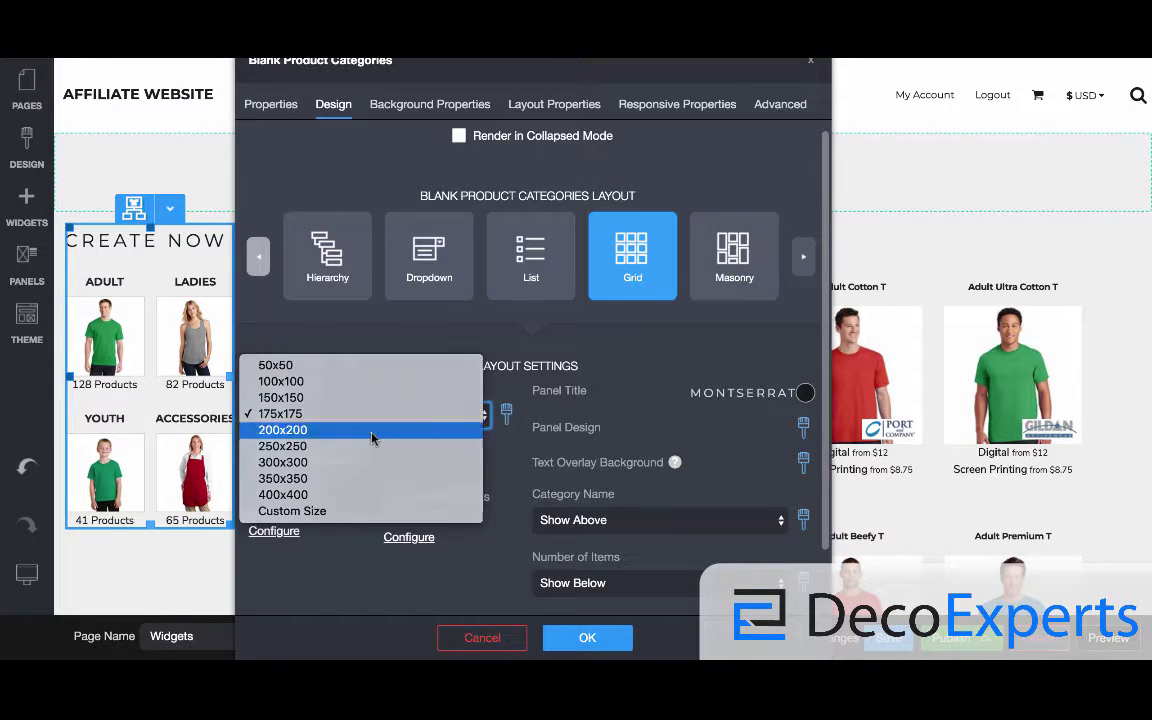
pyautogui.click(372, 437)
pyautogui.click(588, 638)
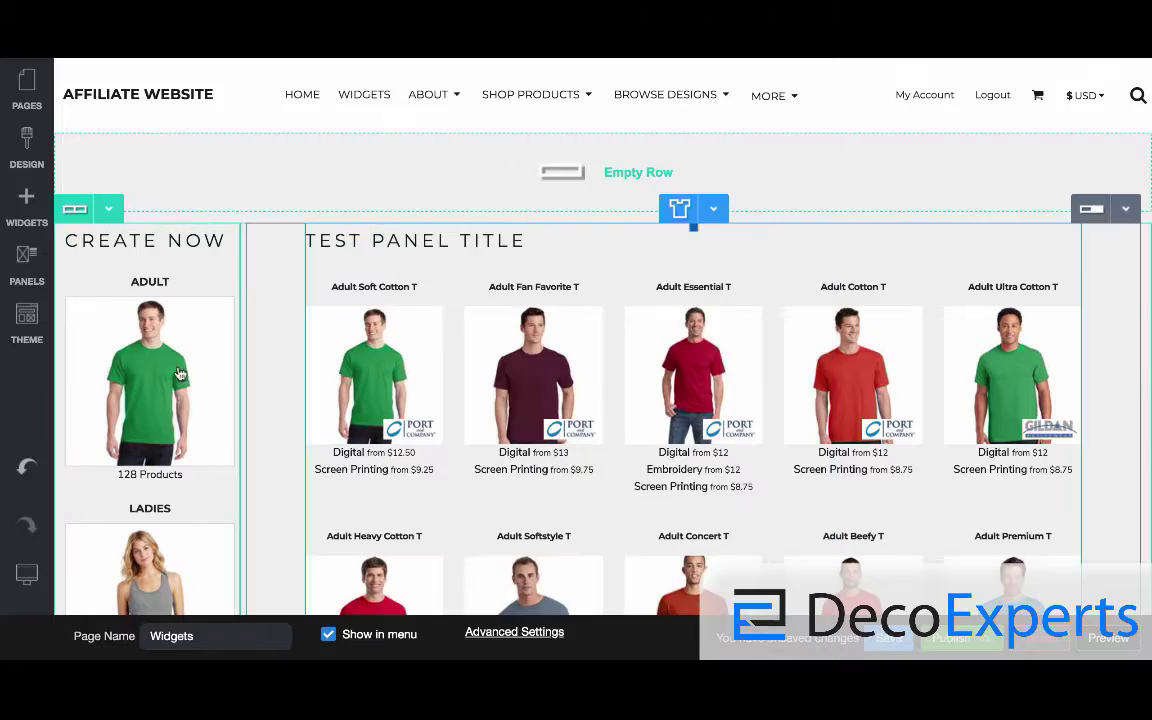
# - Review the categories column beside the product listing on the page, including the rollover effects on the category and product thumbnails
pyautogui.scroll(-5, 170, 366)
pyautogui.scroll(-3, 170, 366)
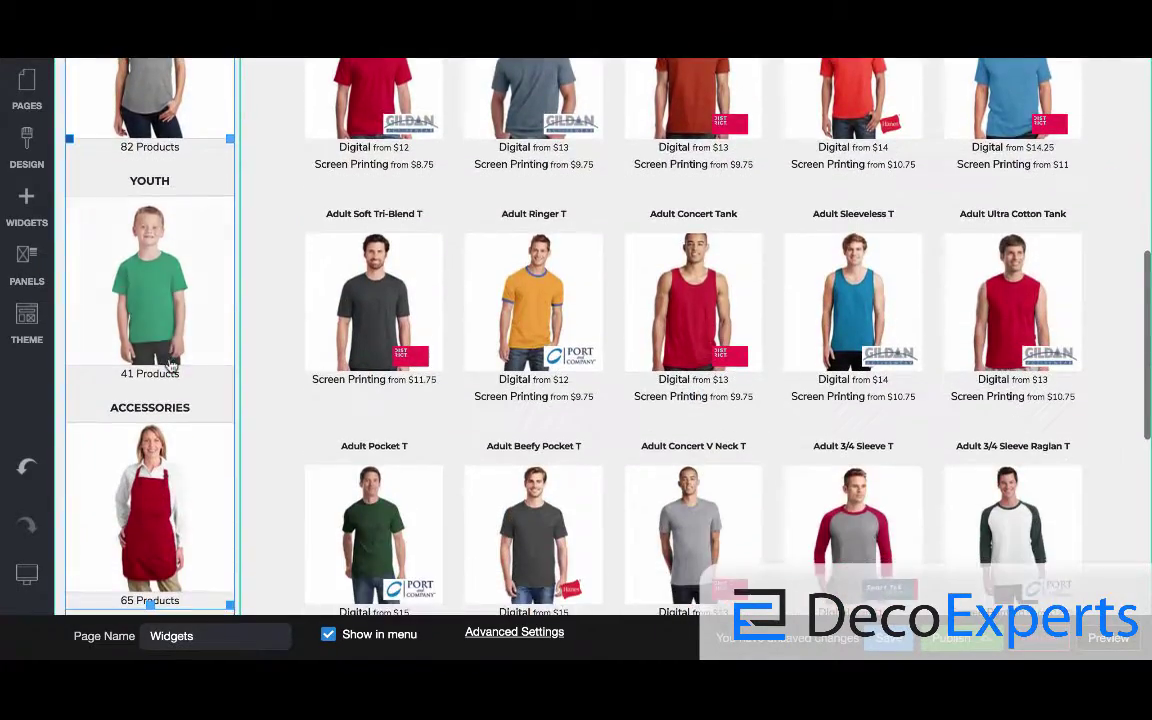
pyautogui.scroll(7, 171, 366)
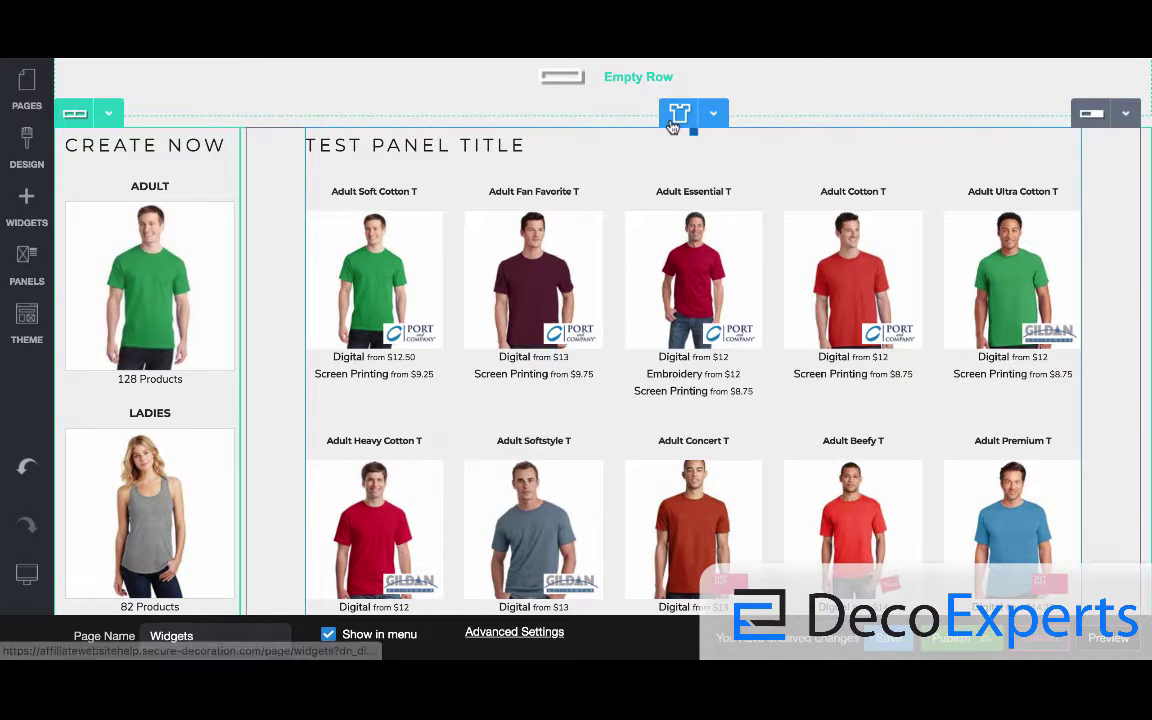
pyautogui.scroll(-2, 206, 213)
pyautogui.scroll(-3, 206, 213)
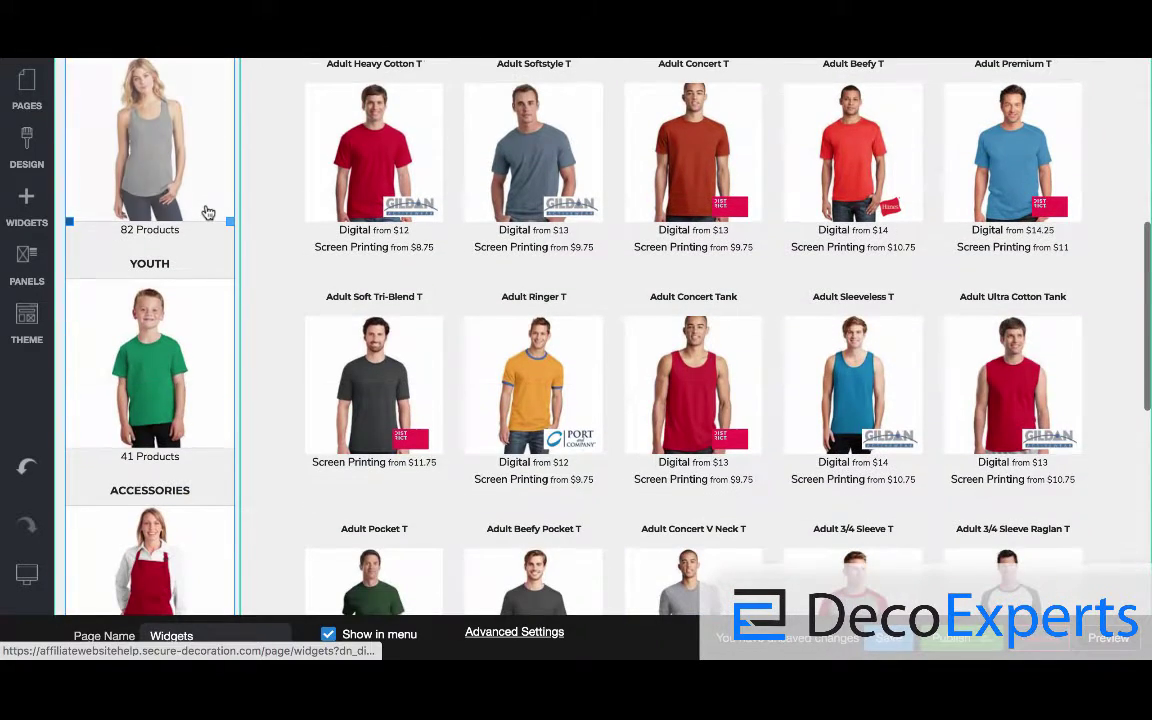
pyautogui.scroll(5, 206, 213)
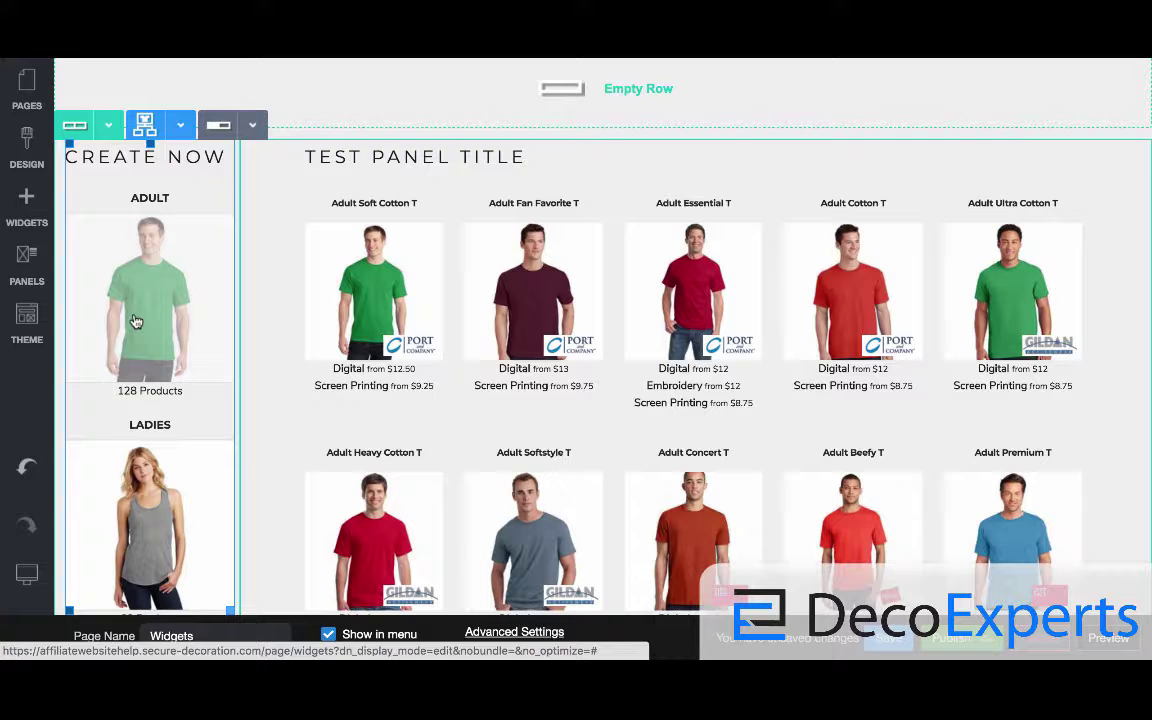
pyautogui.moveTo(638, 303)
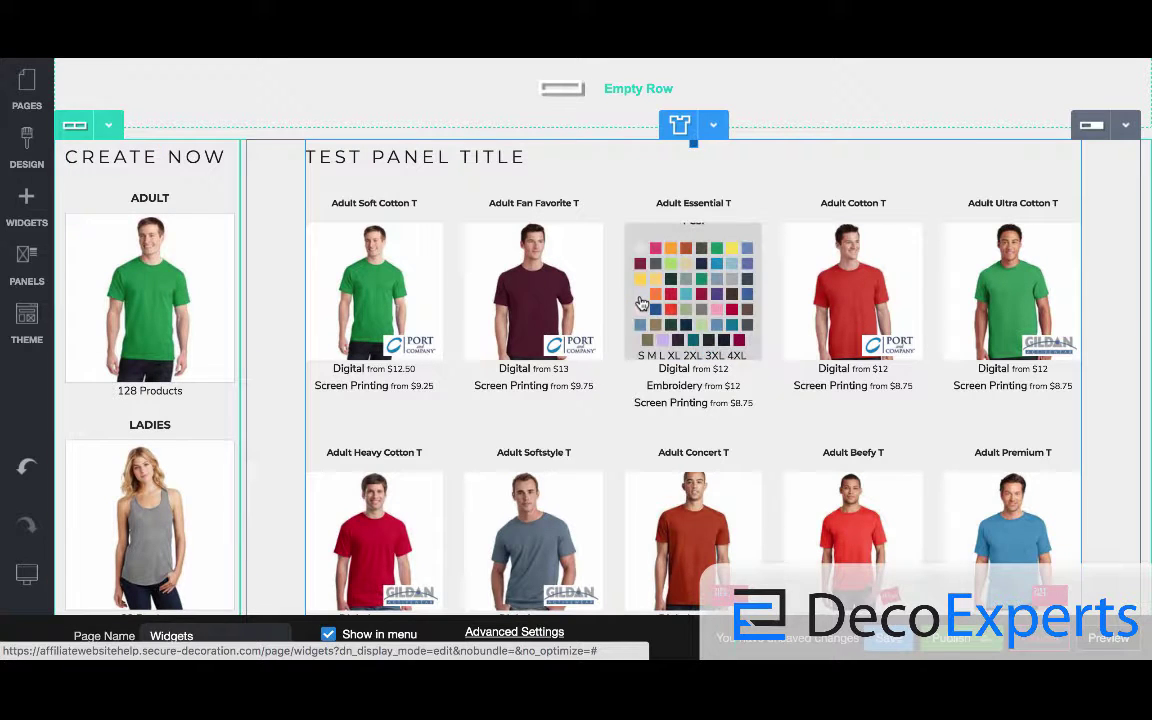
pyautogui.moveTo(373, 251)
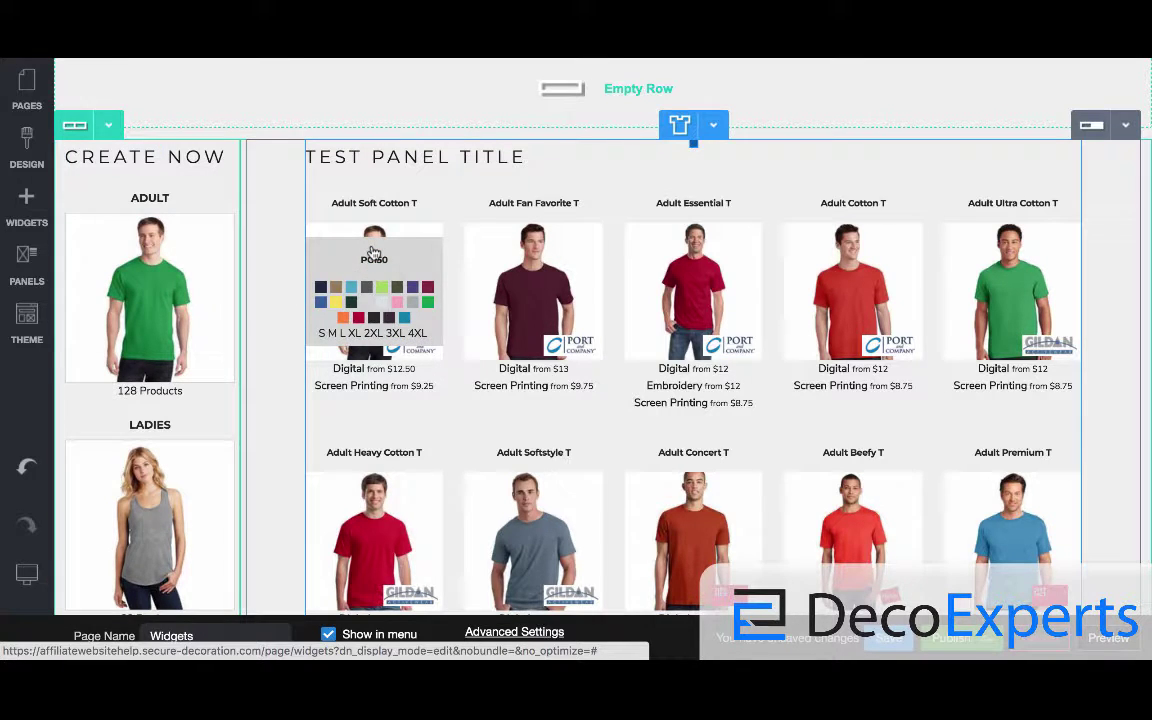